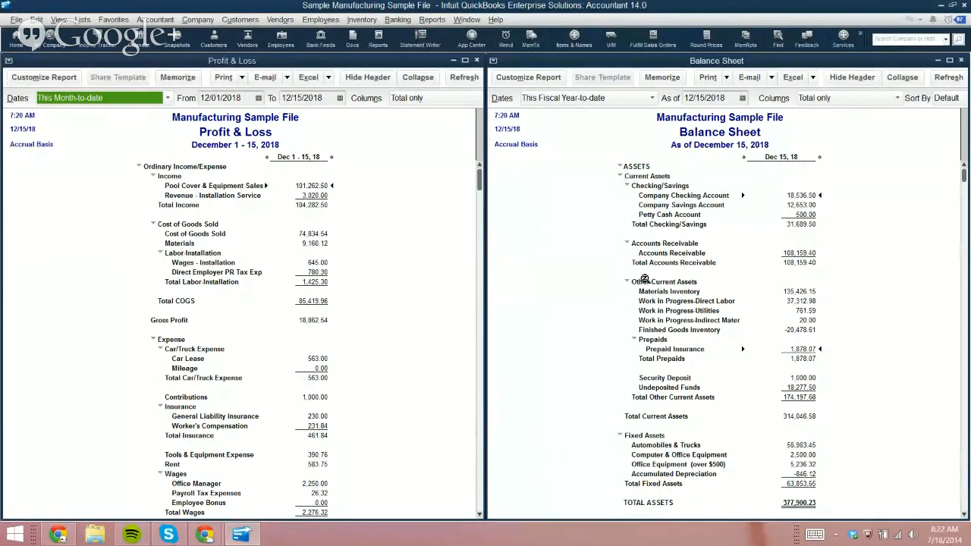
Step: Open the A/P Aging Summary report from the vendor and payables reports and enlarge its window
scroll(615, 260, "down", 2)
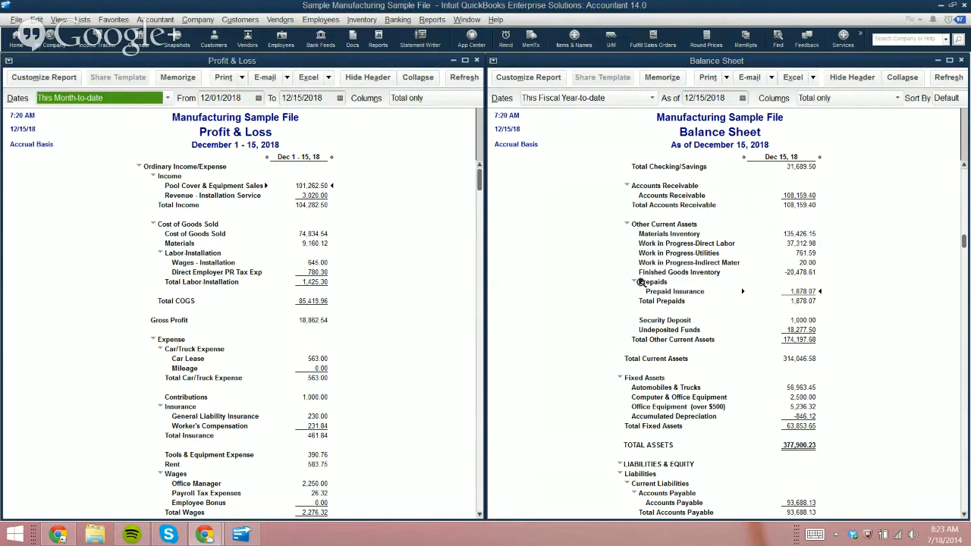
scroll(640, 296, "down", 10)
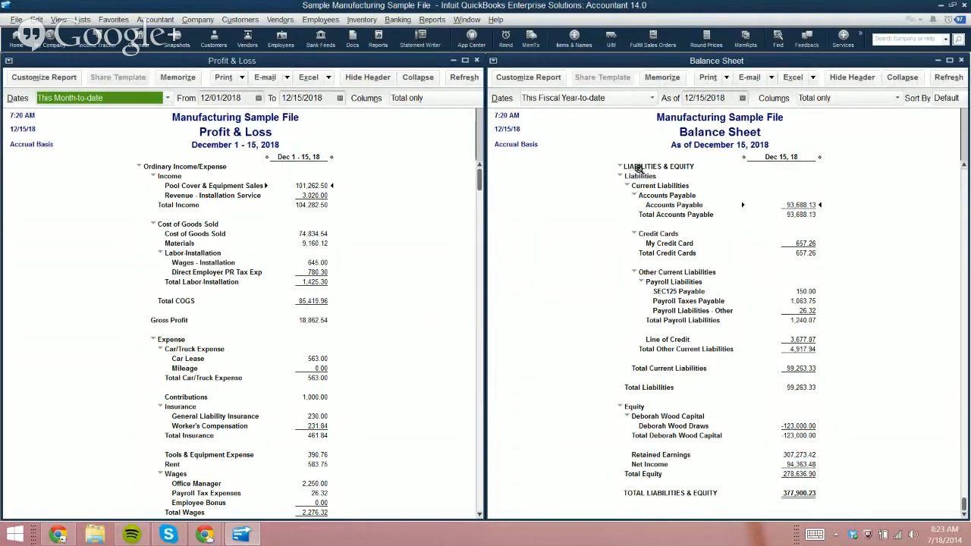
scroll(640, 170, "up", 3)
scroll(636, 189, "down", 1)
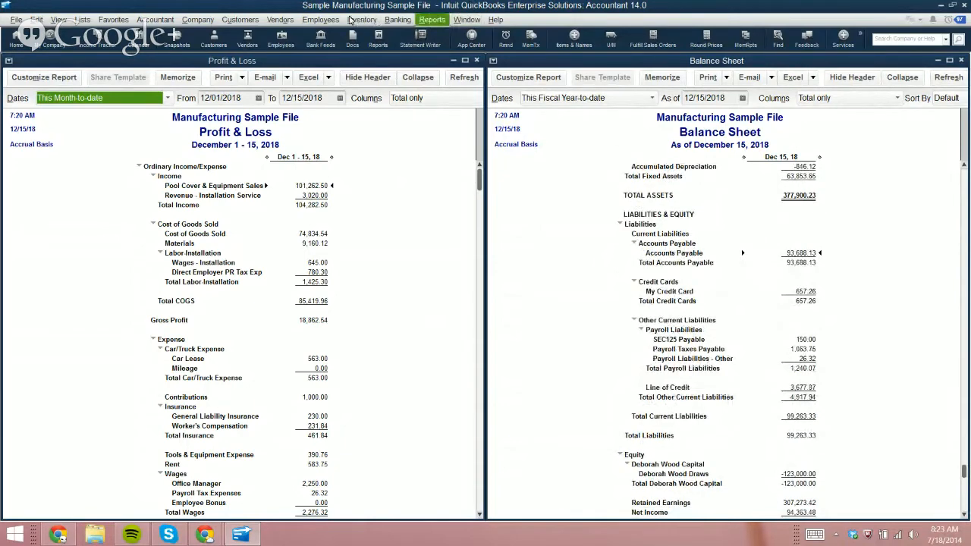
left_click(433, 19)
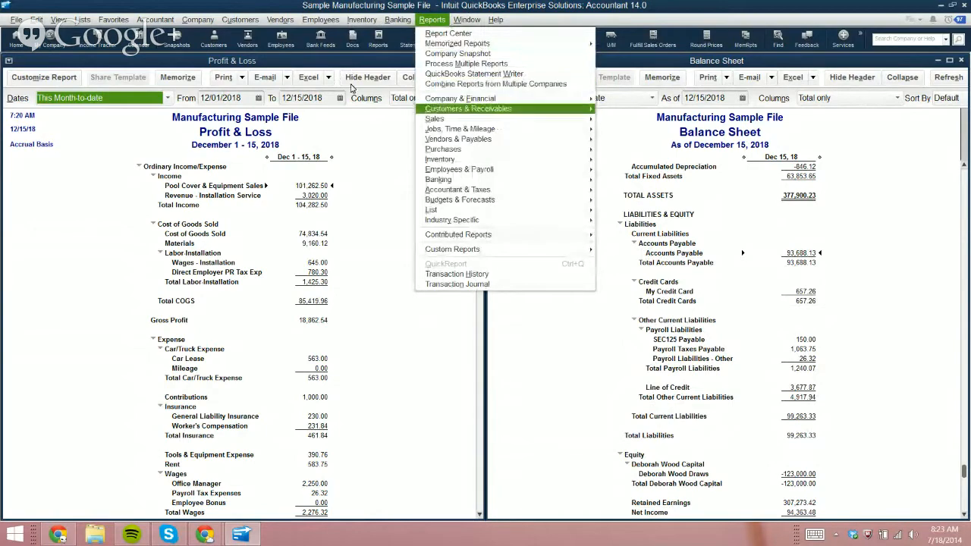
mouse_move(436, 108)
mouse_move(456, 138)
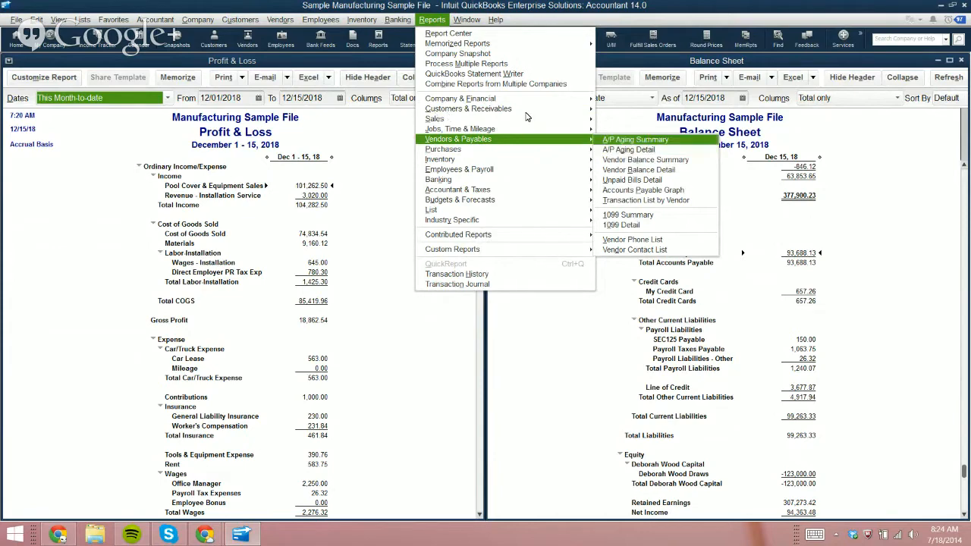
key("Return")
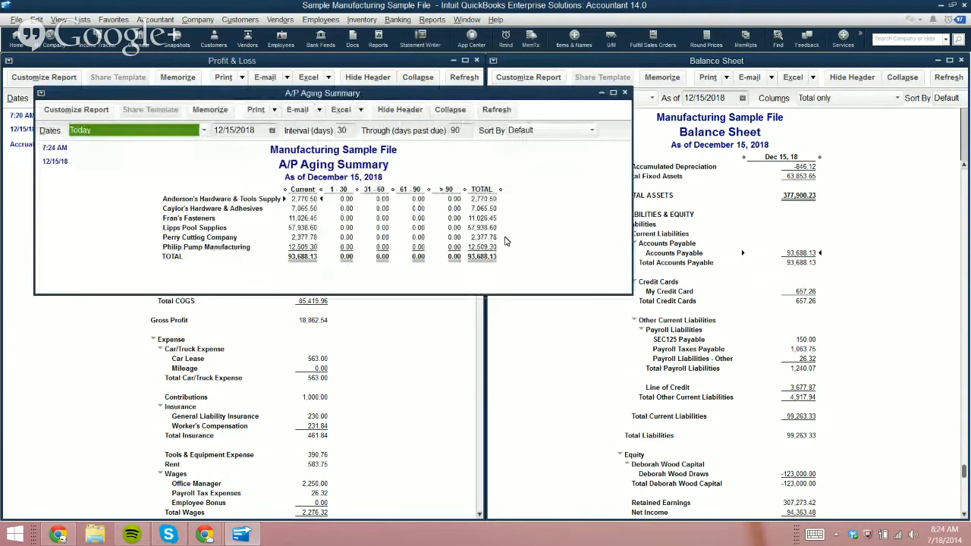
left_click_drag(632, 295, 775, 399)
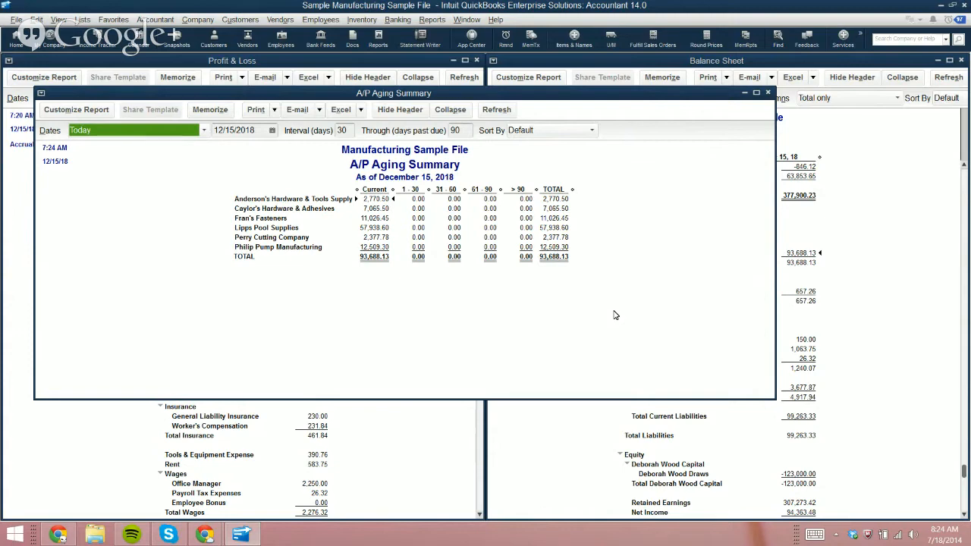
left_click(418, 191)
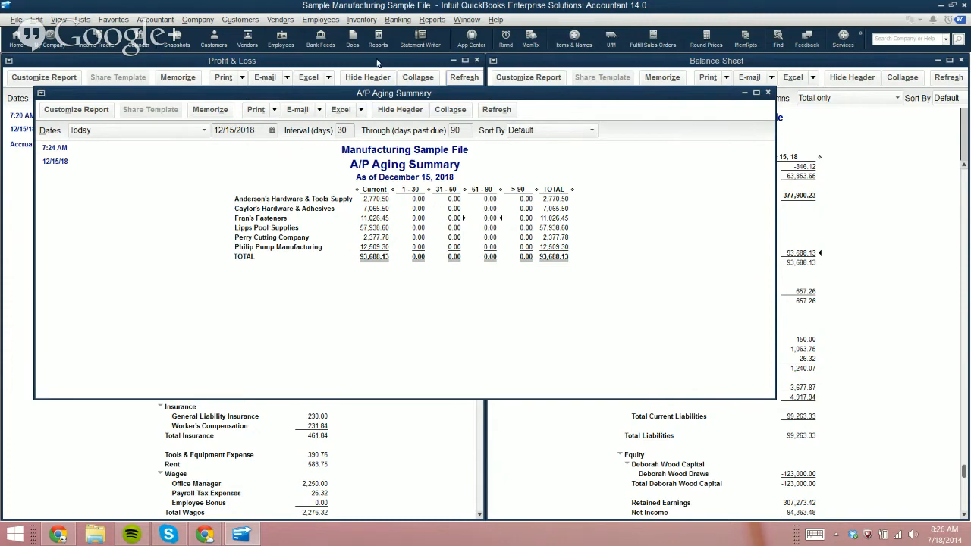
Step: Open the Unpaid Bills Detail report, review the open bills by vendor, and close the report
left_click(432, 19)
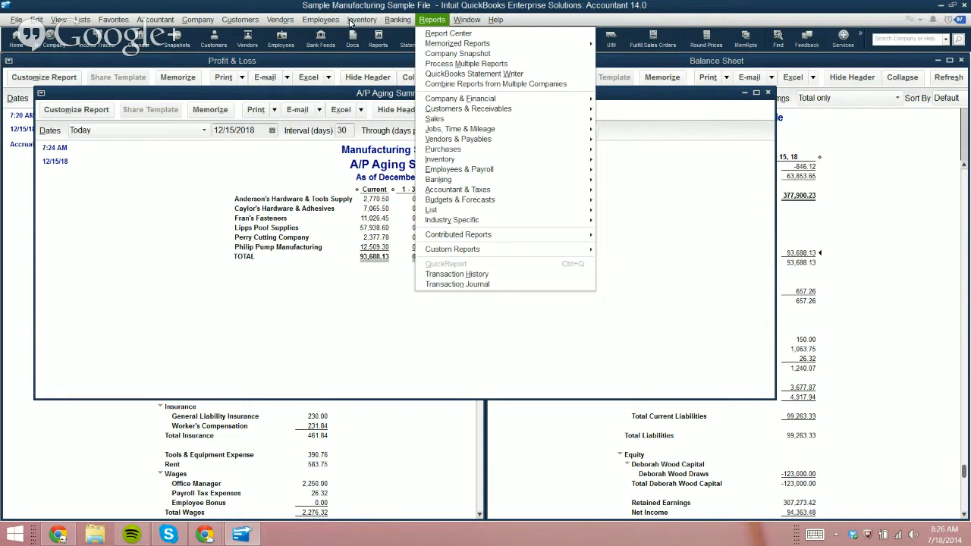
mouse_move(464, 169)
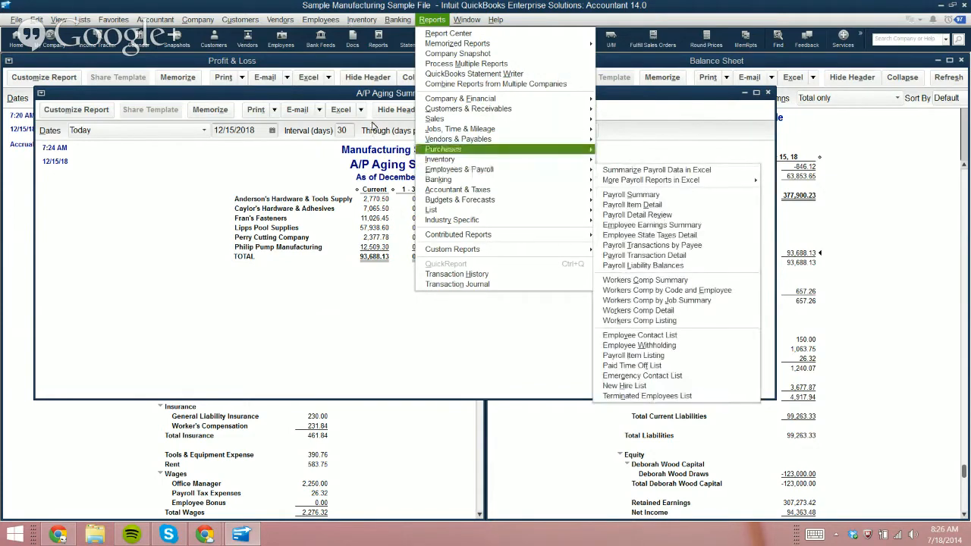
mouse_move(458, 139)
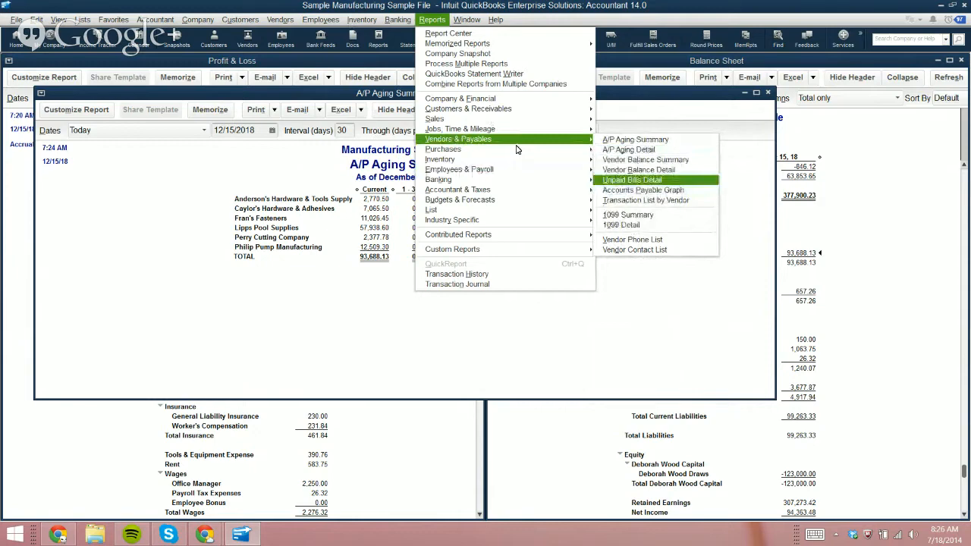
left_click(641, 180)
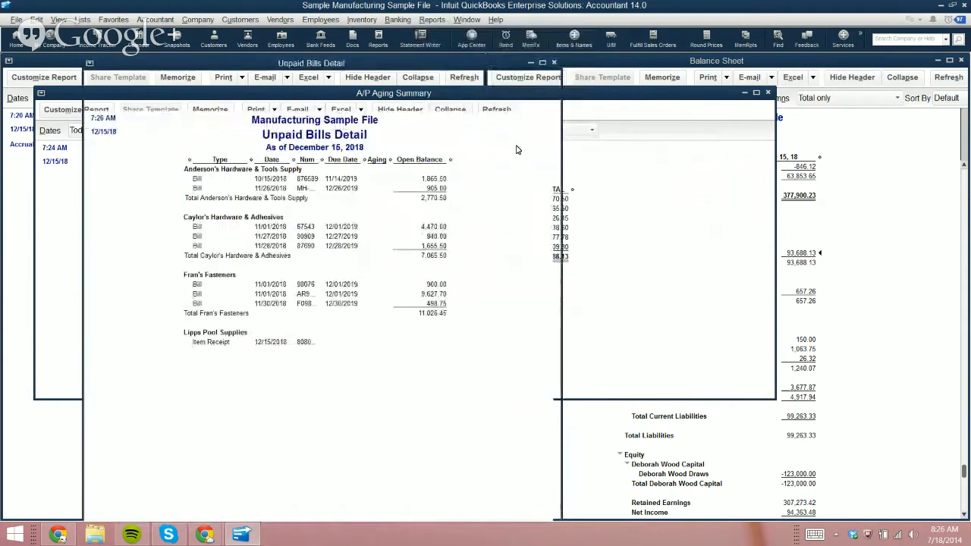
left_click(351, 199)
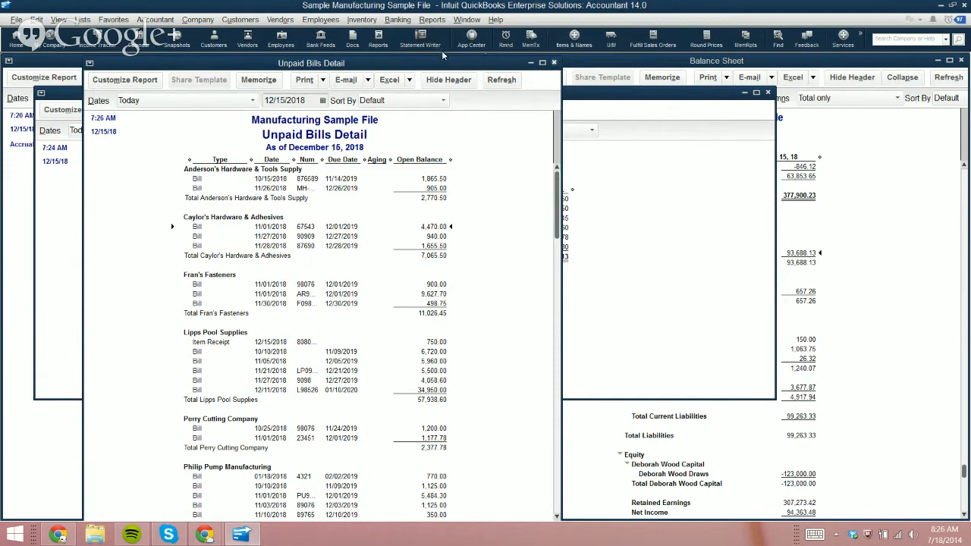
key("Escape")
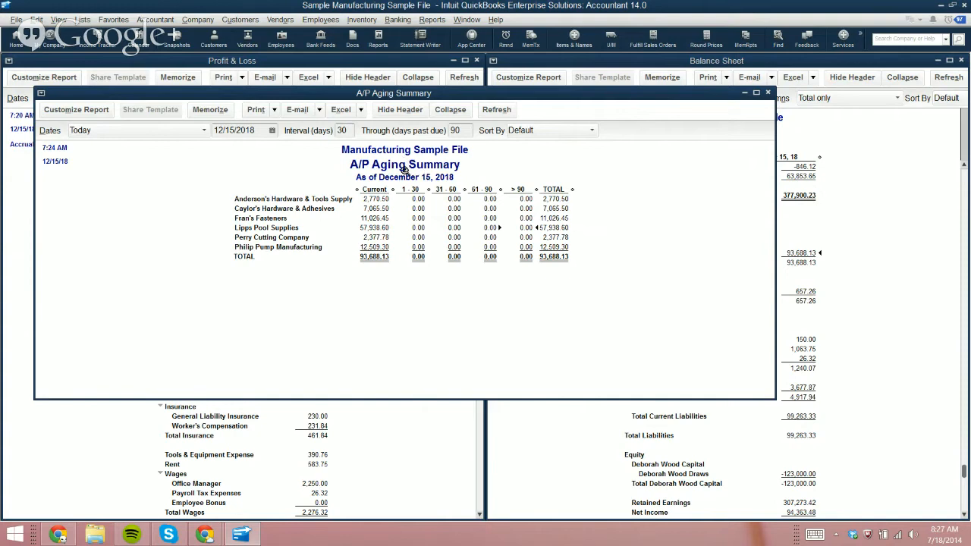
Step: Open the Vendor Balance Detail report and customize its columns to show Debit and Credit instead of Amount
left_click(432, 19)
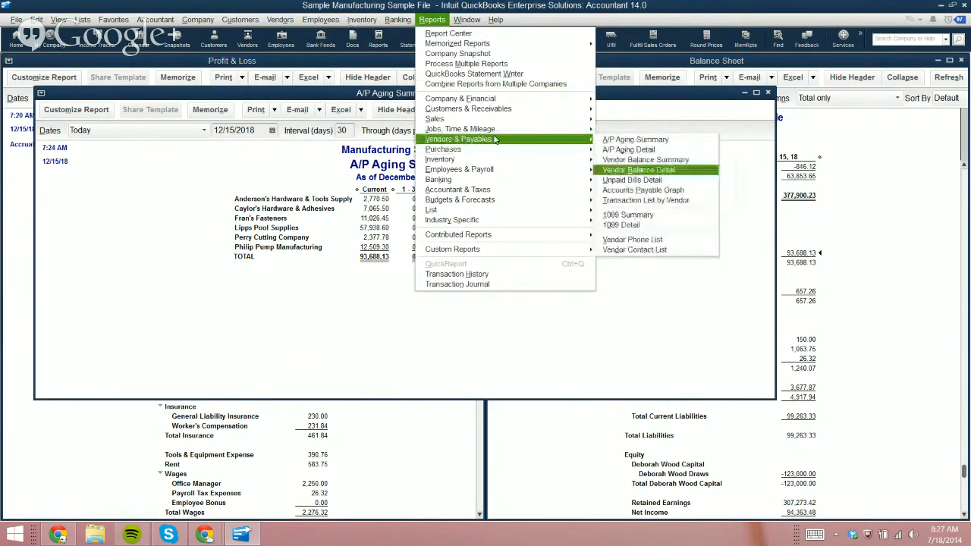
key("Return")
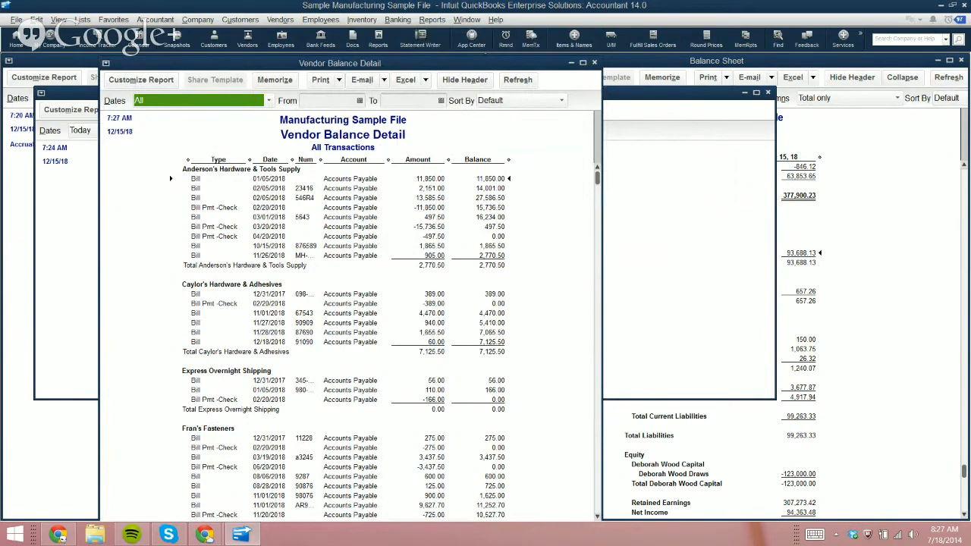
left_click(140, 80)
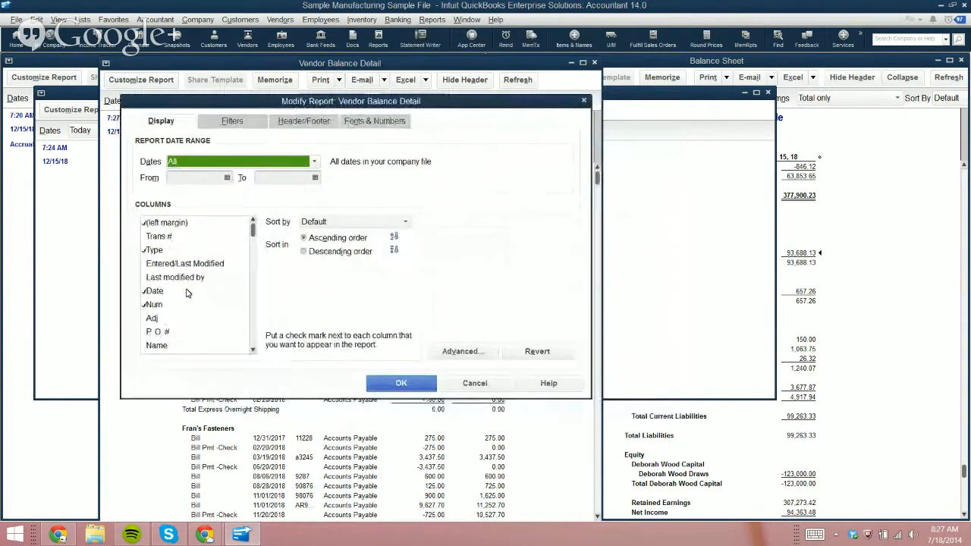
scroll(190, 288, "down", 4)
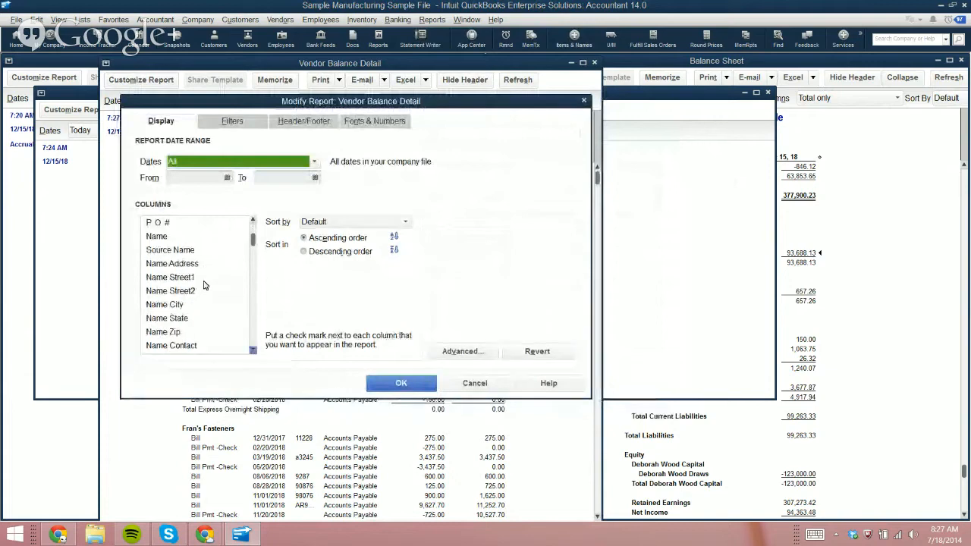
scroll(203, 285, "down", 4)
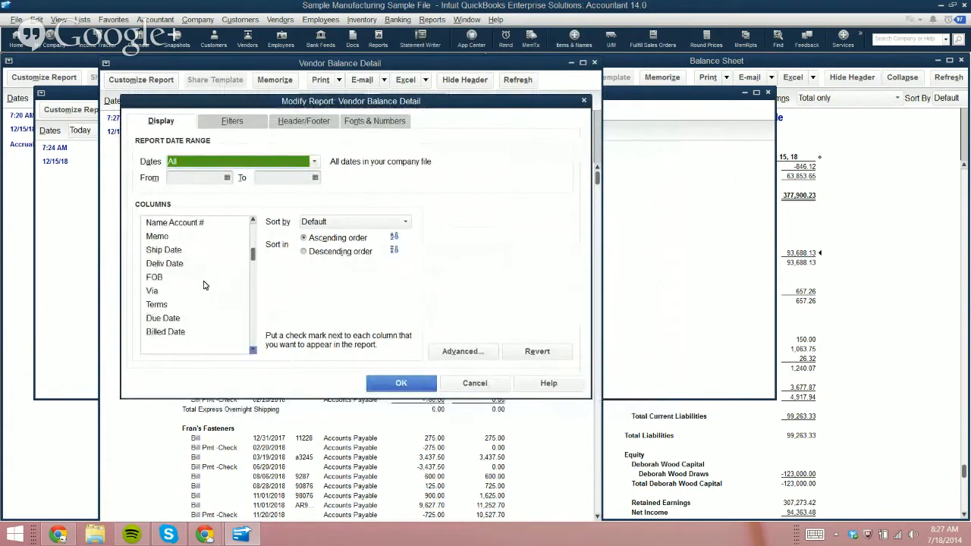
scroll(204, 285, "down", 3)
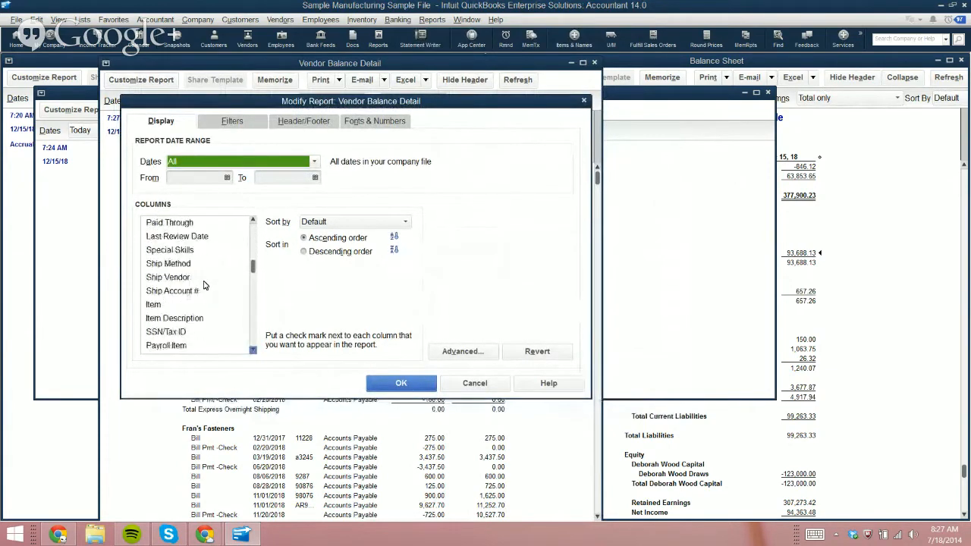
scroll(203, 285, "down", 5)
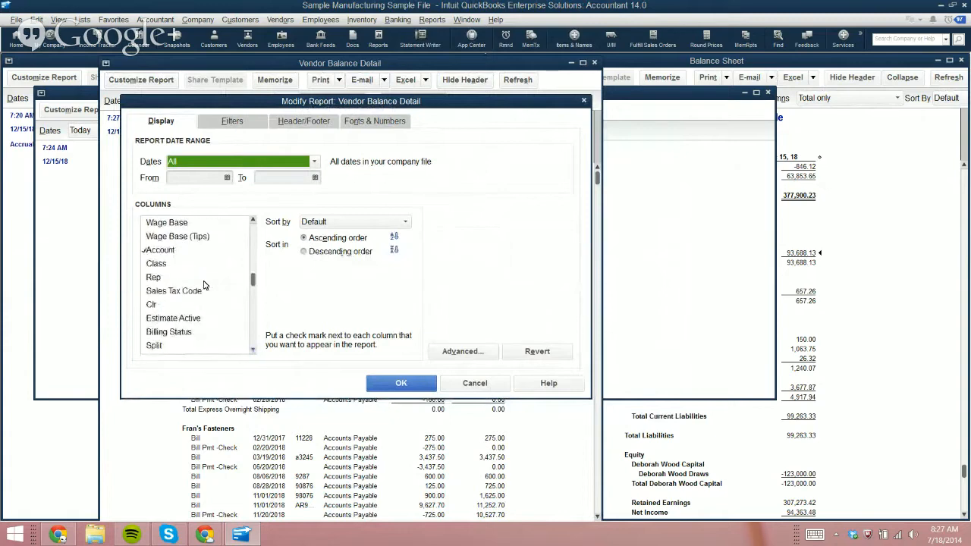
scroll(204, 285, "down", 5)
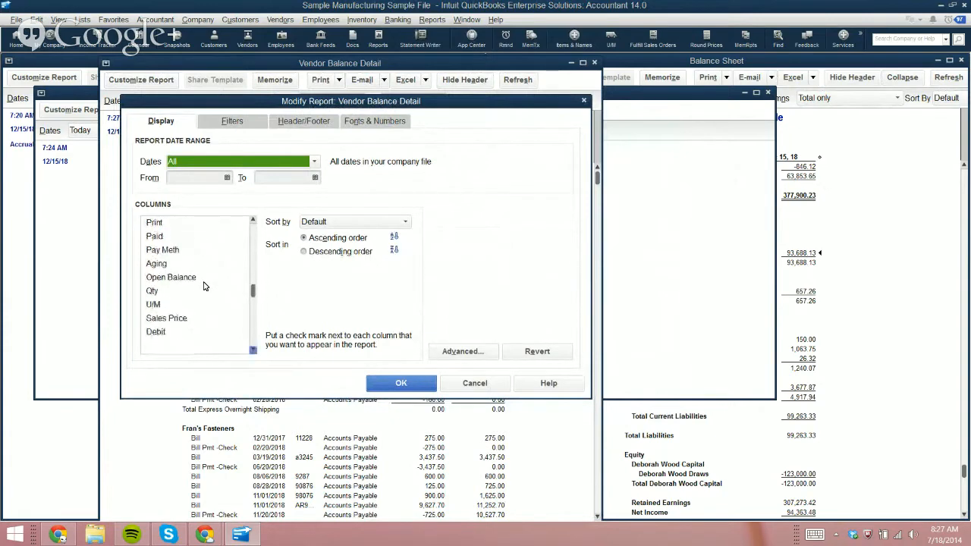
scroll(203, 285, "down", 3)
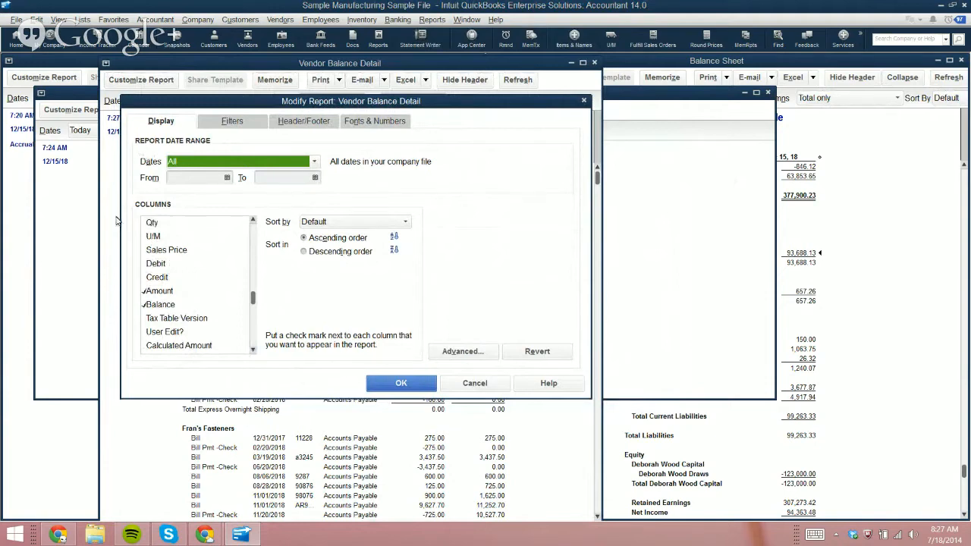
left_click(155, 263)
left_click(145, 277)
left_click(146, 290)
key("Return")
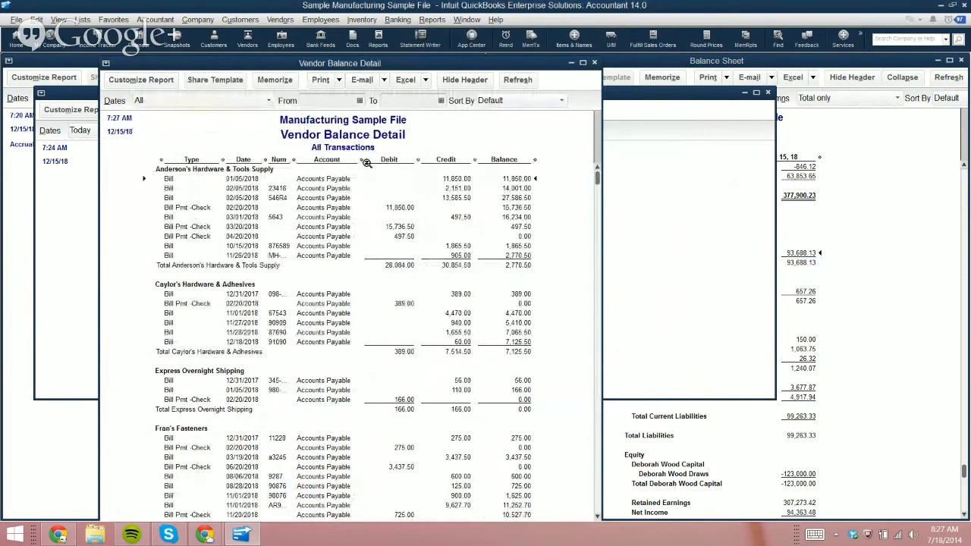
Step: Move the Vendor Balance Detail window aside and reopen the Unpaid Bills Detail report
left_click(330, 207)
left_click_drag(338, 57, 423, 95)
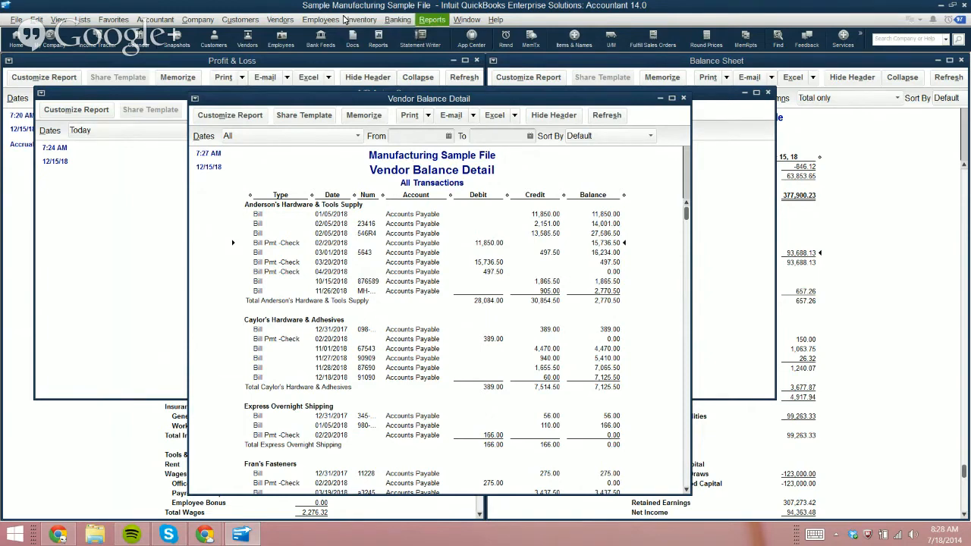
left_click(432, 19)
mouse_move(474, 109)
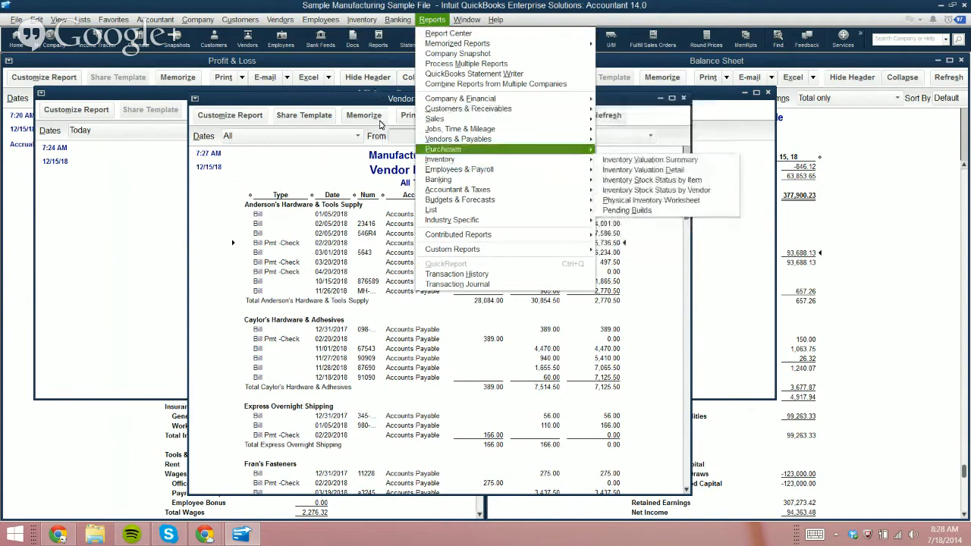
mouse_move(458, 139)
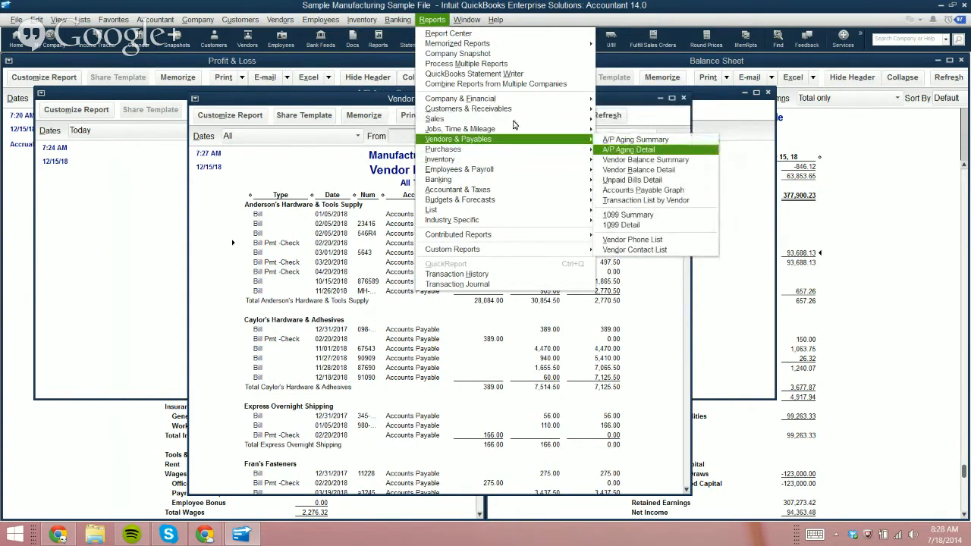
left_click(632, 179)
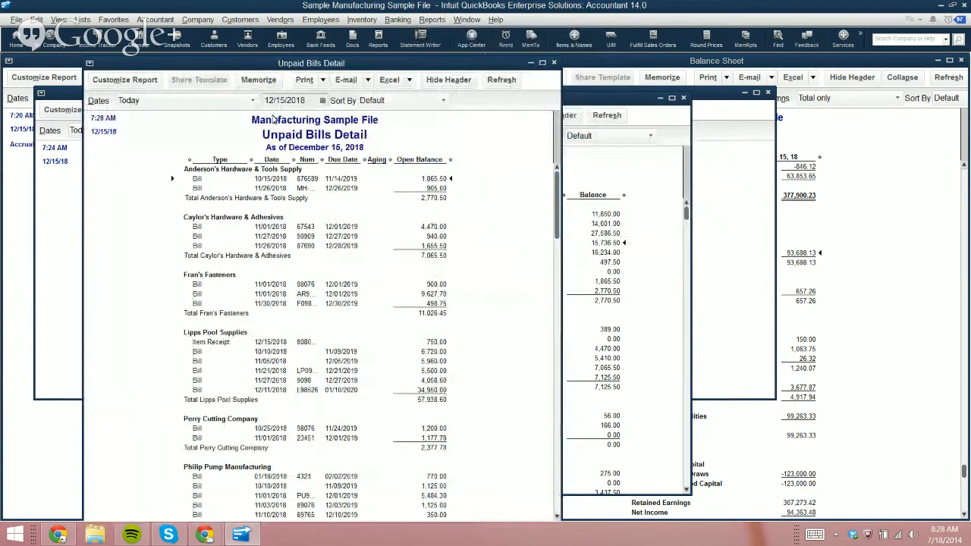
Step: Add the Amount column to the Unpaid Bills Detail report next to Open Balance
left_click(136, 77)
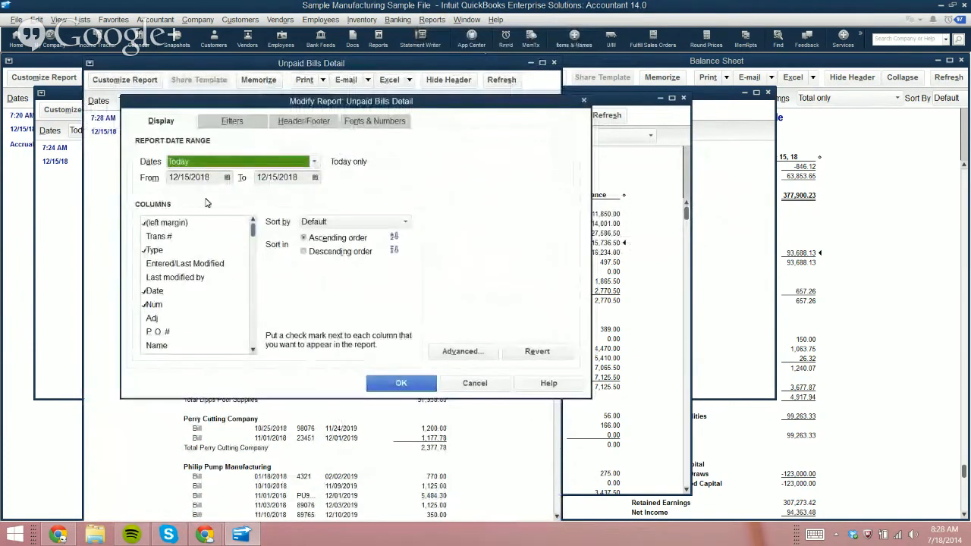
scroll(205, 207, "down", 6)
scroll(207, 216, "down", 6)
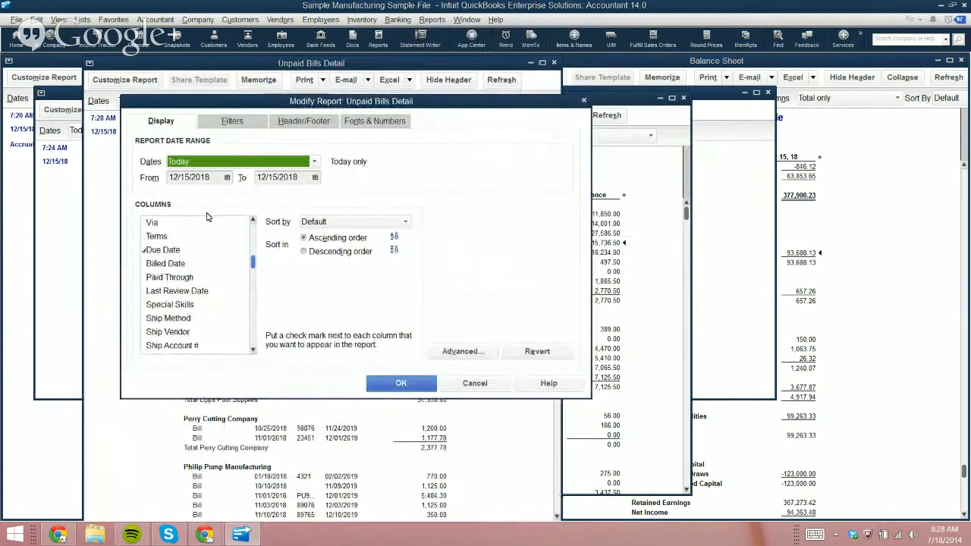
scroll(209, 232, "down", 6)
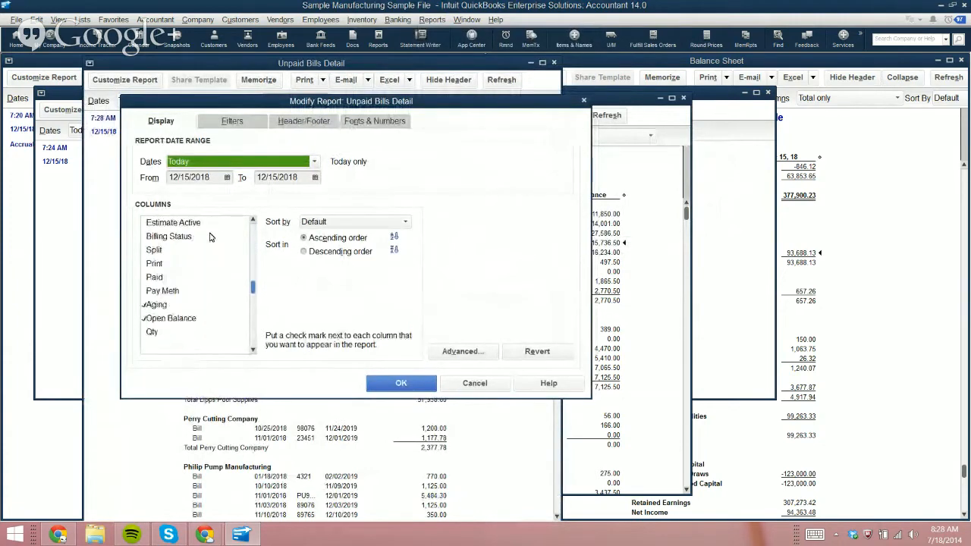
scroll(204, 287, "down", 3)
scroll(204, 287, "down", 1)
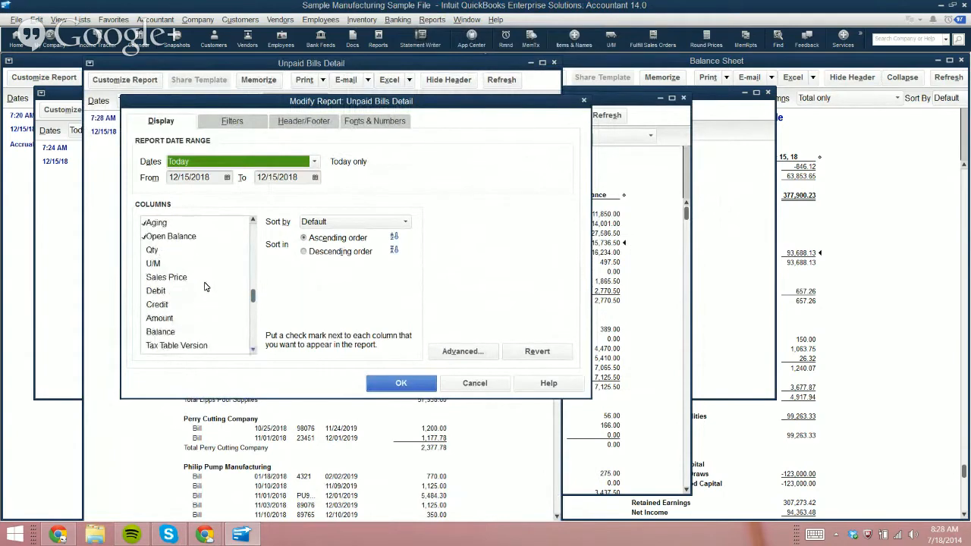
scroll(204, 287, "down", 4)
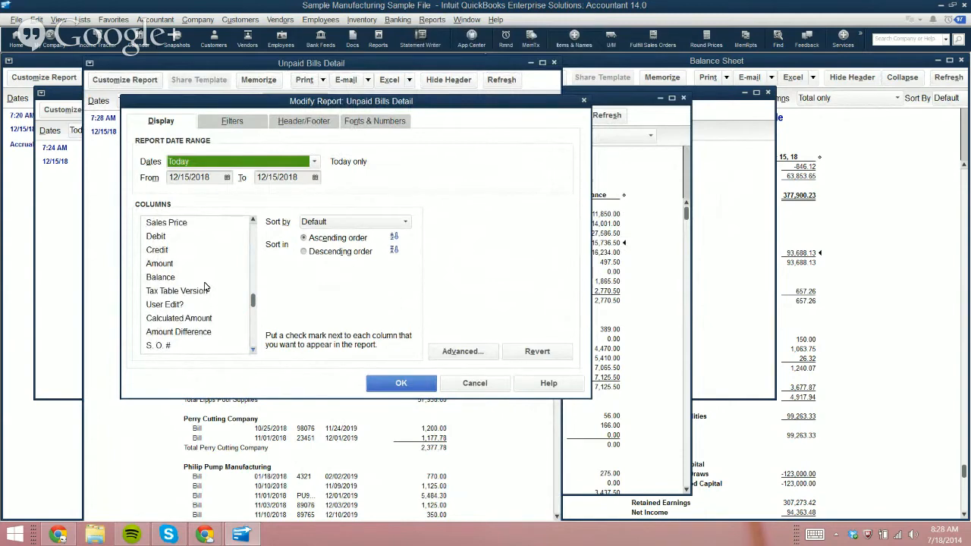
scroll(205, 236, "up", 6)
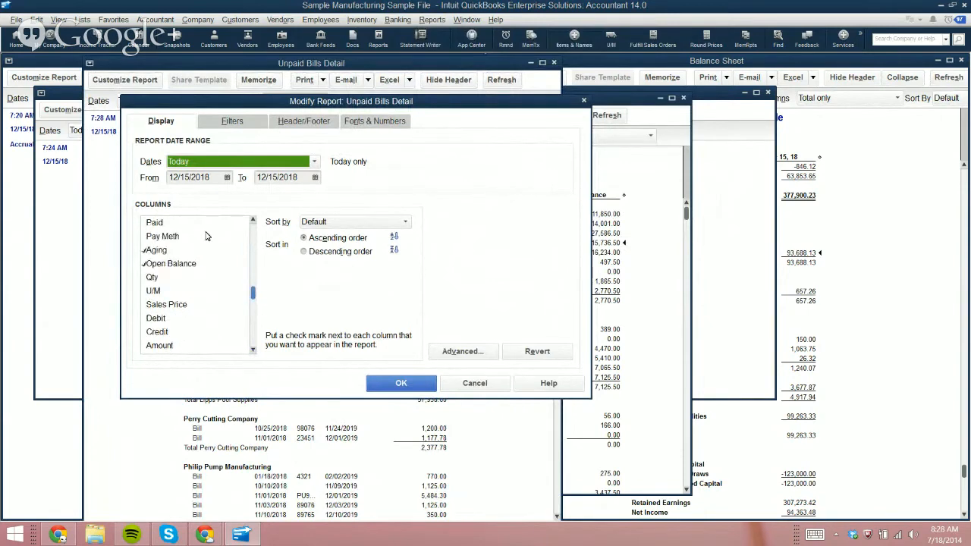
scroll(206, 234, "up", 7)
scroll(206, 231, "down", 6)
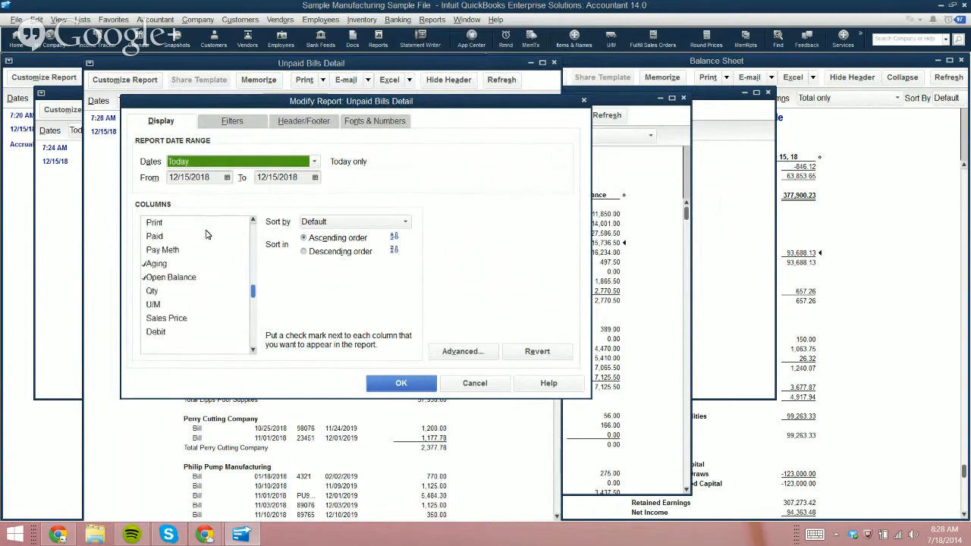
scroll(209, 238, "down", 4)
scroll(209, 238, "down", 1)
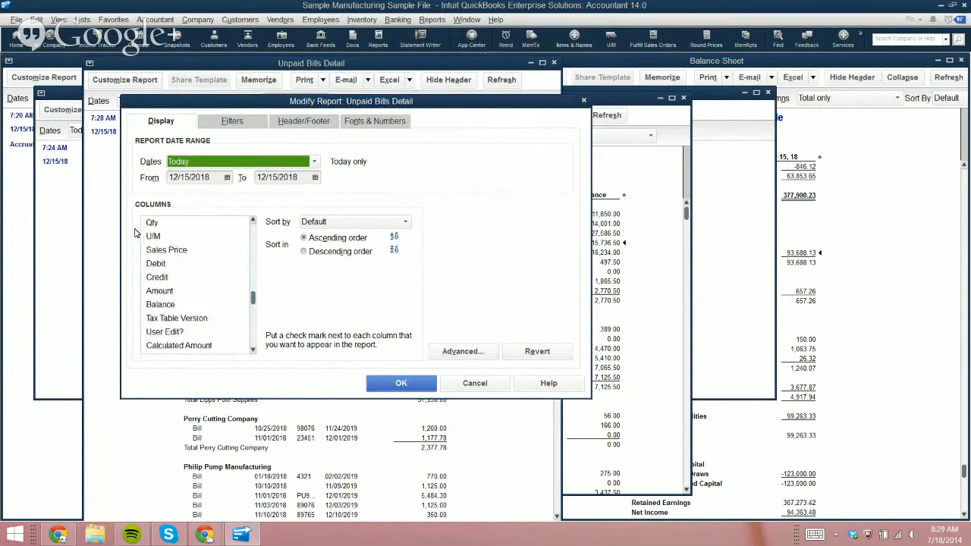
left_click(145, 291)
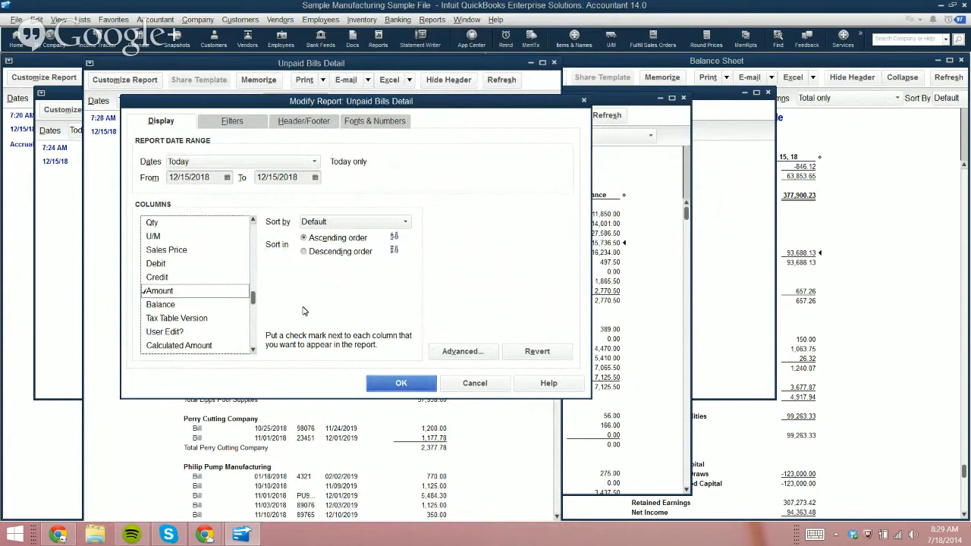
key("Return")
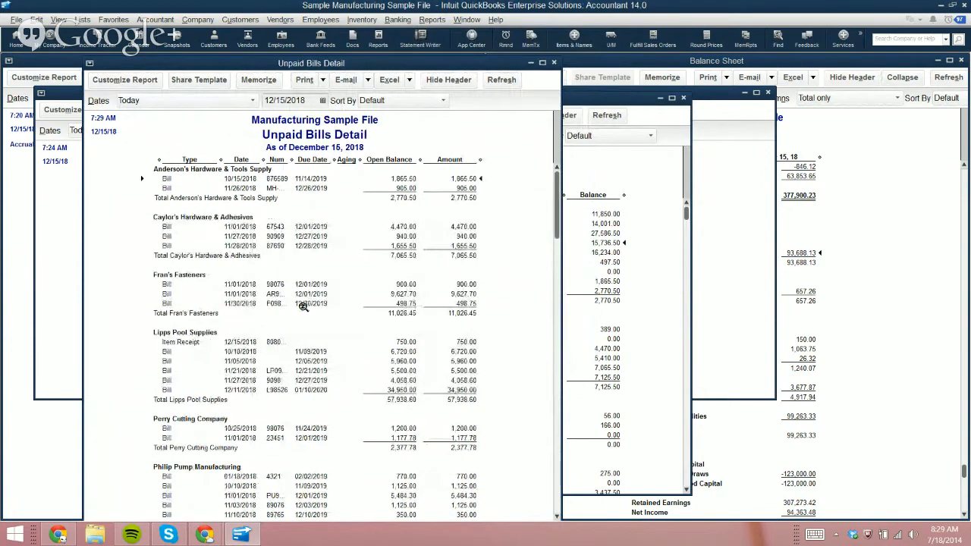
scroll(327, 181, "down", 1)
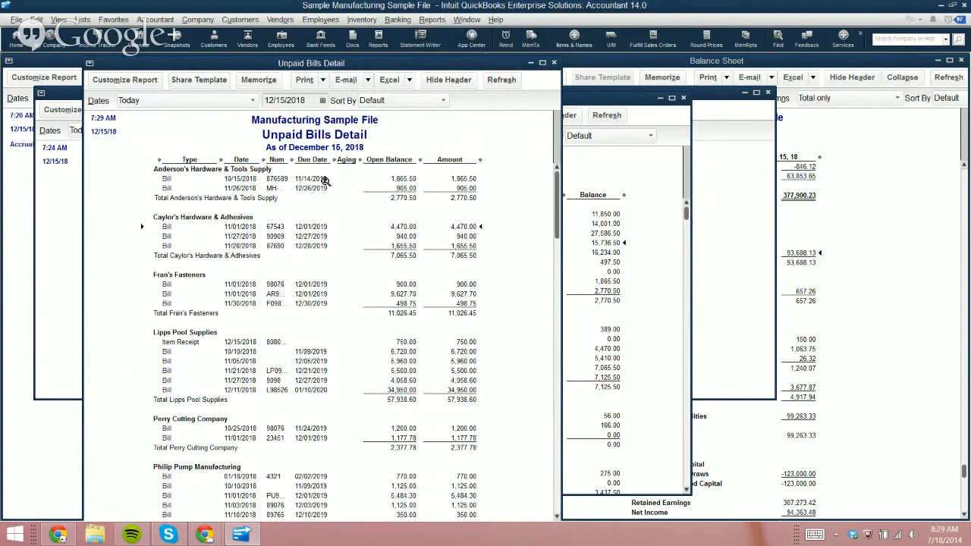
Step: Customize the Unpaid Bills Detail report to also display the Debit and Credit columns
left_click(129, 79)
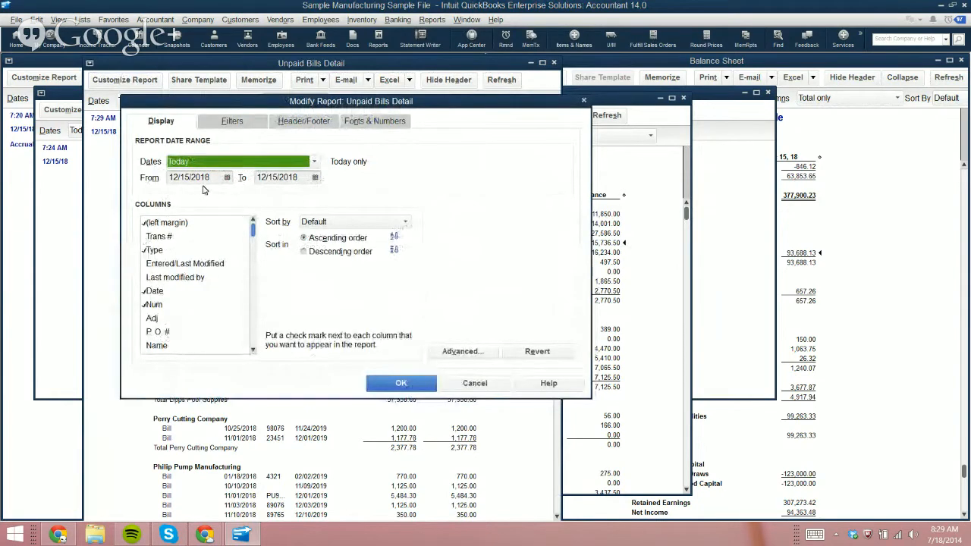
scroll(193, 284, "down", 12)
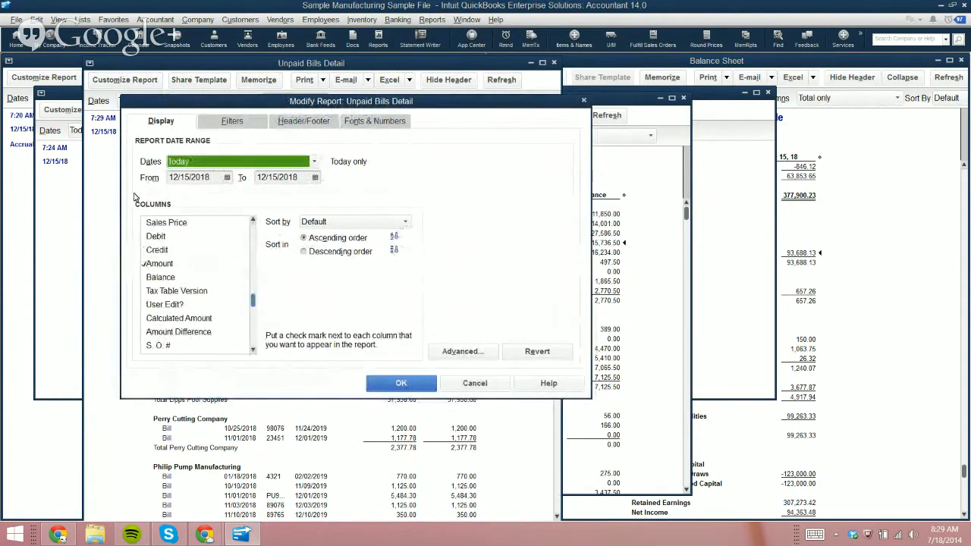
left_click(149, 236)
left_click(150, 250)
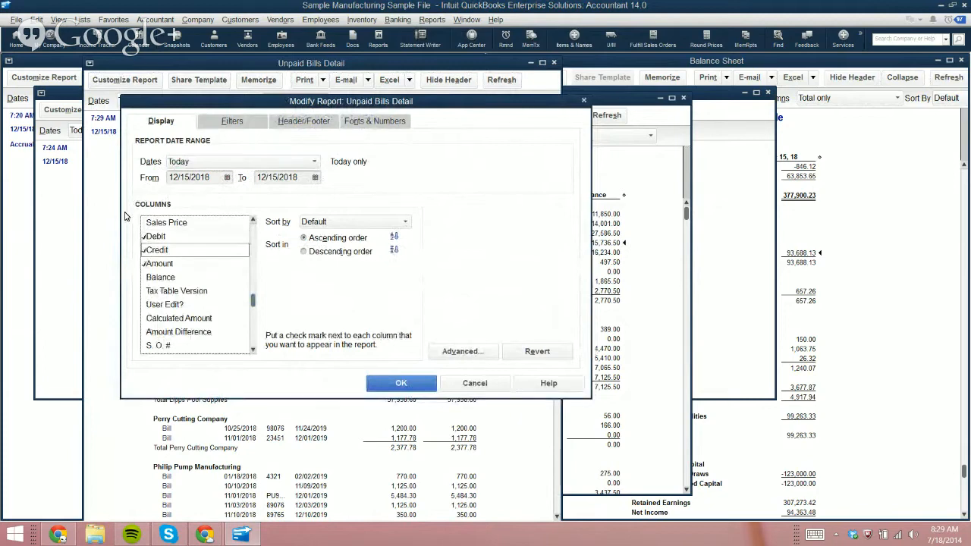
key("Return")
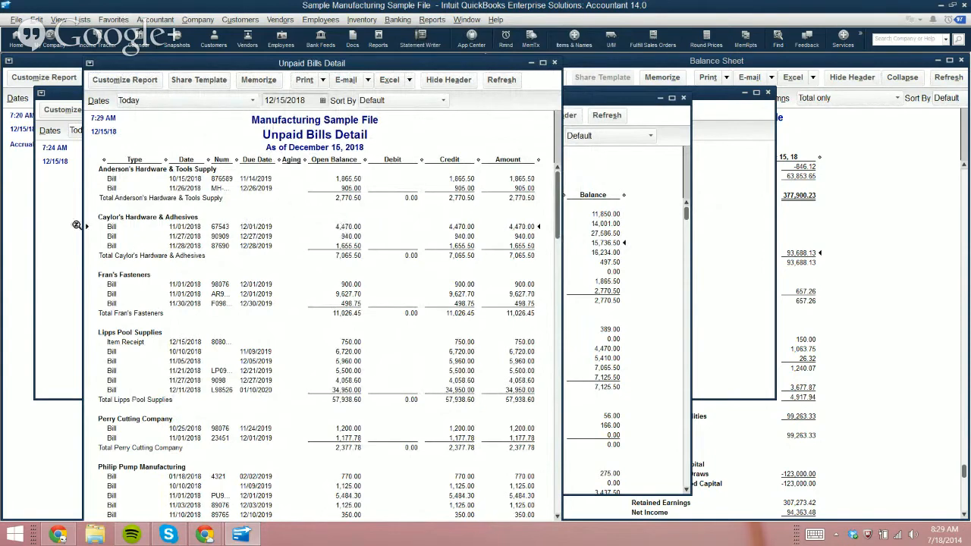
scroll(233, 230, "down", 3)
Step: Bring up the Pay Bills window, maximize it and filter the bills to Caylor's Hardware & Adhesives
key("ctrl+Tab")
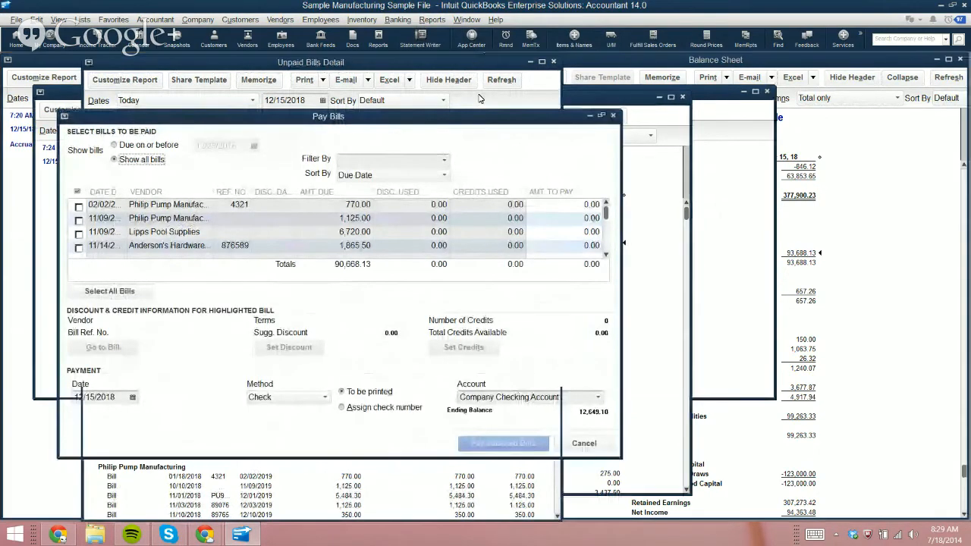
left_click(601, 115)
left_click(340, 88)
type("ca")
key("Tab")
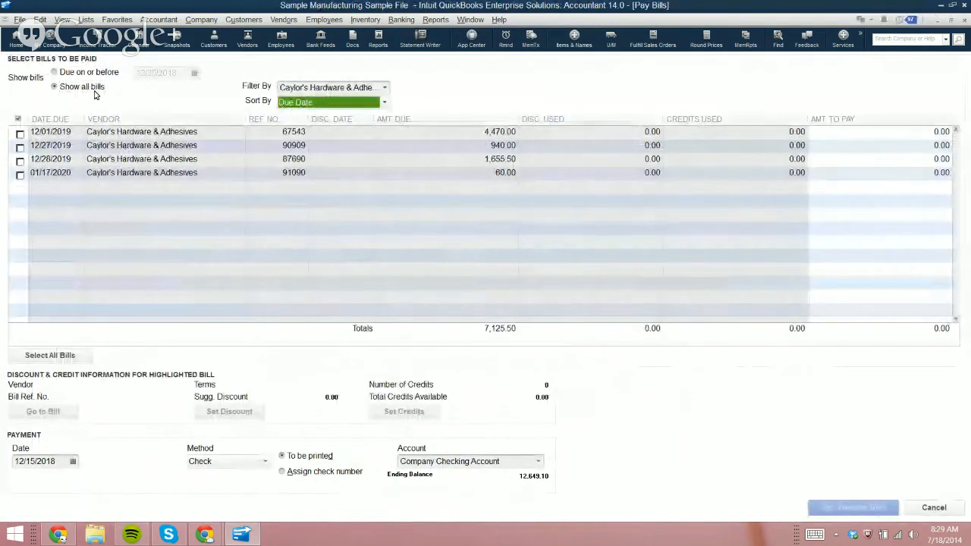
Step: Record a partial payment of 3,000.00 on the Caylor's Hardware & Adhesives bill due 12/01/2019 and close the payment summary
left_click(20, 133)
key("Tab")
type("3000")
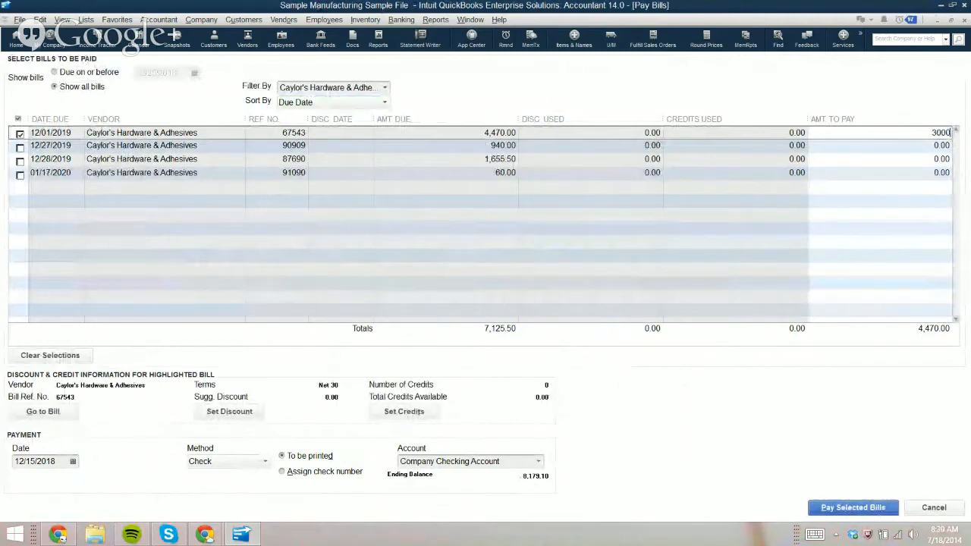
key("Tab")
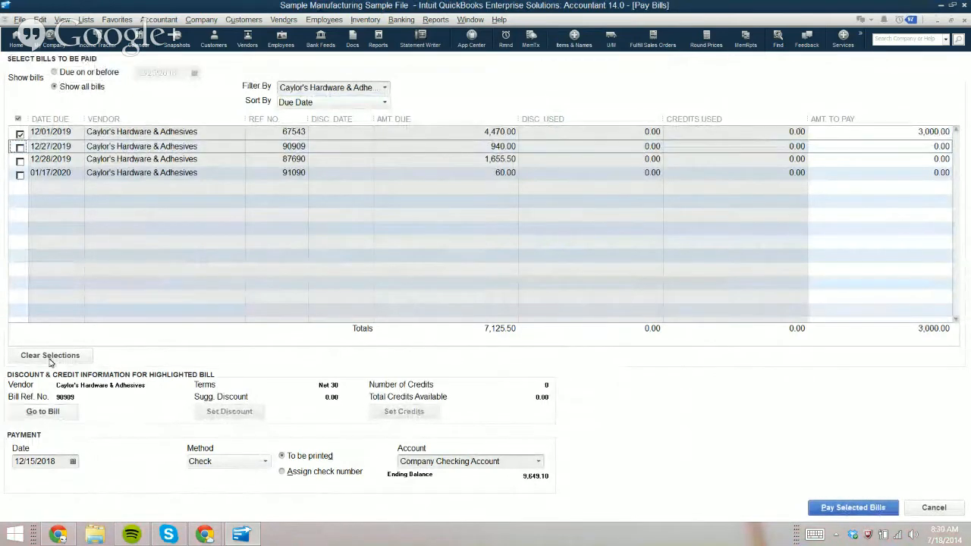
key("Return")
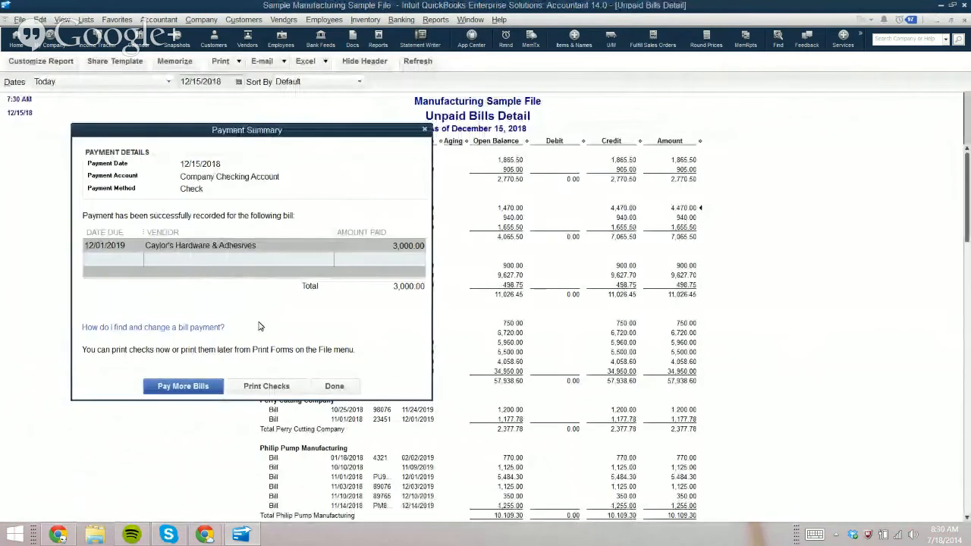
left_click(334, 385)
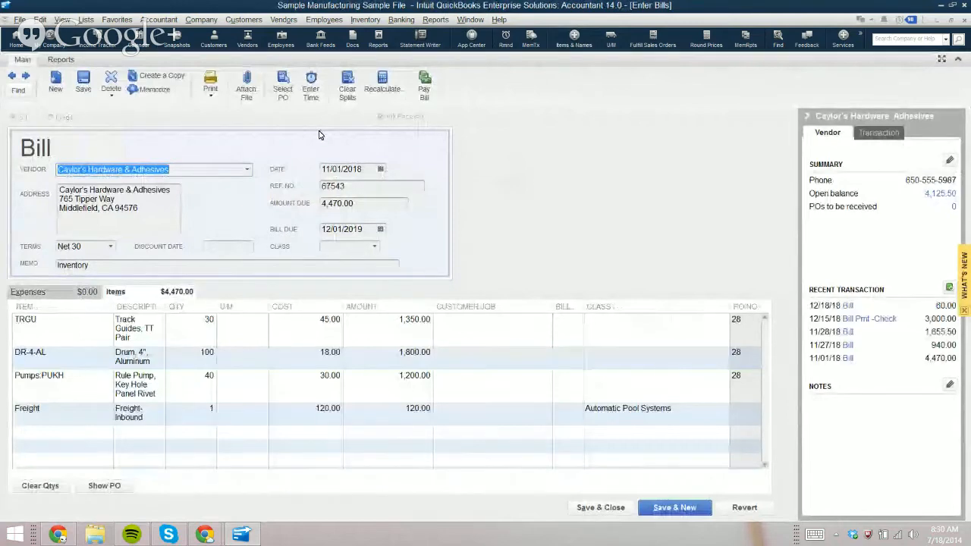
Step: Open the transaction history of the 4,470.00 Caylor's Hardware & Adhesives bill and go to its bill payment check
left_click(53, 60)
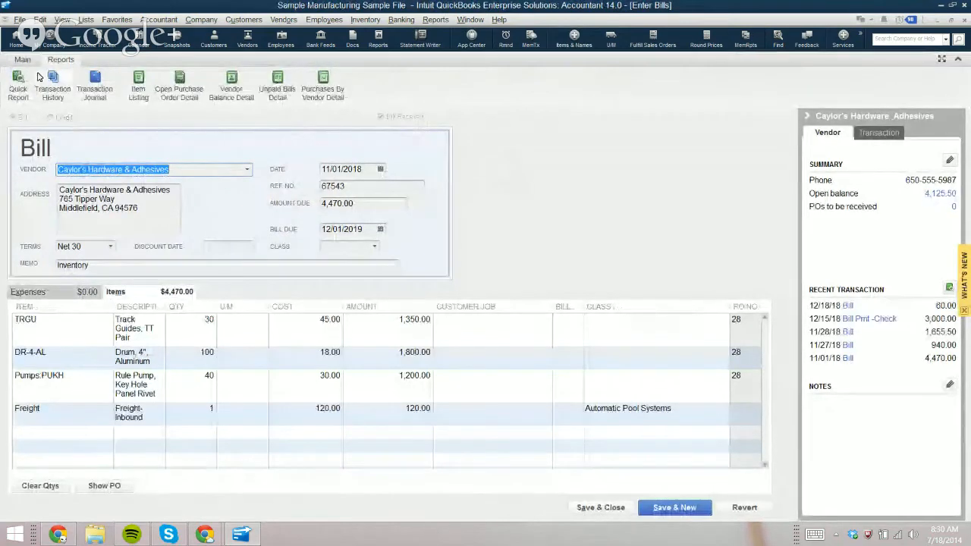
left_click(52, 80)
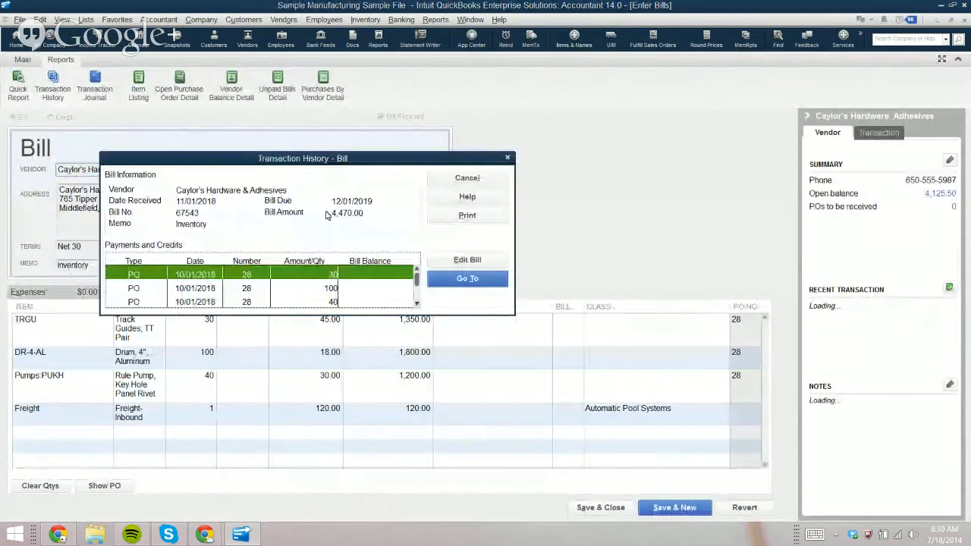
scroll(339, 235, "down", 1)
double_click(227, 302)
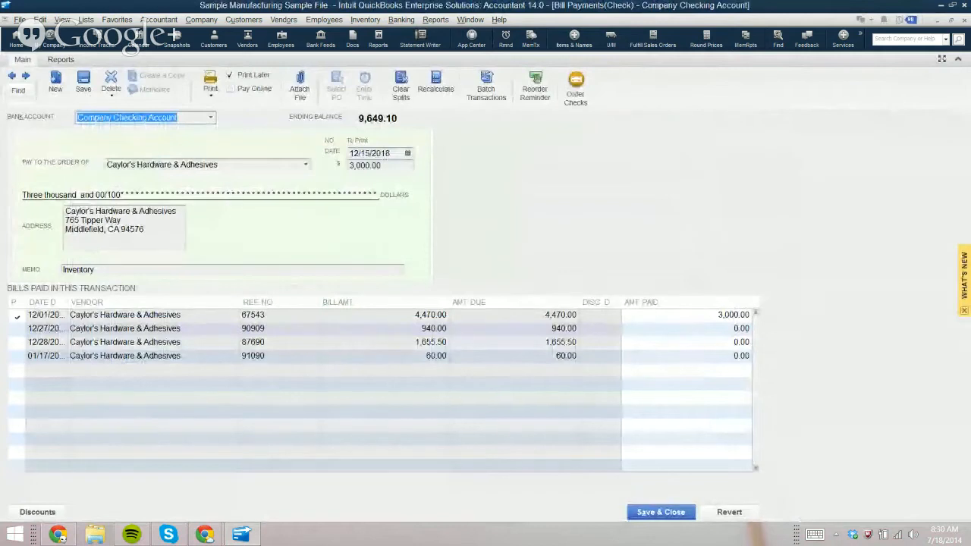
Step: Unapply the check from the 4,470.00 Caylor's bill and save the changed bill payment
left_click(16, 316)
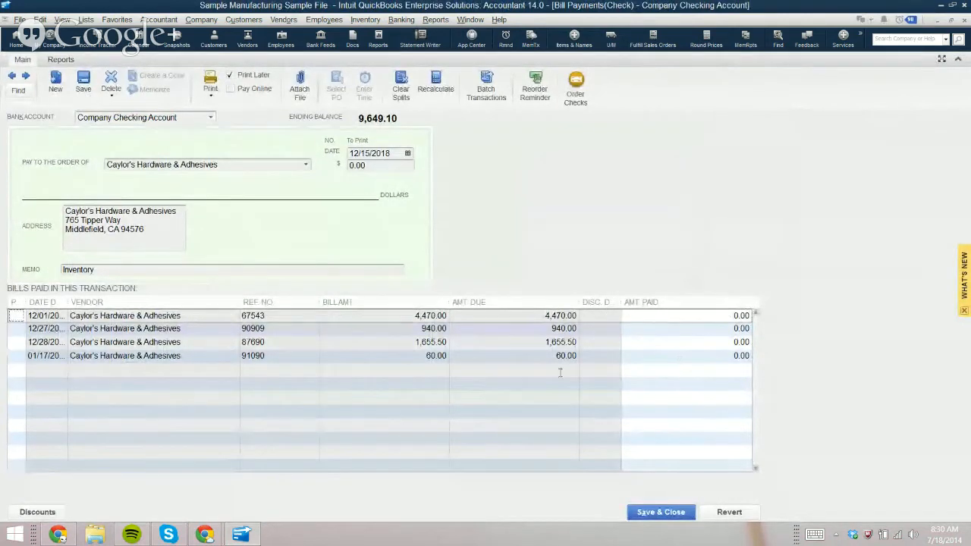
key("Return")
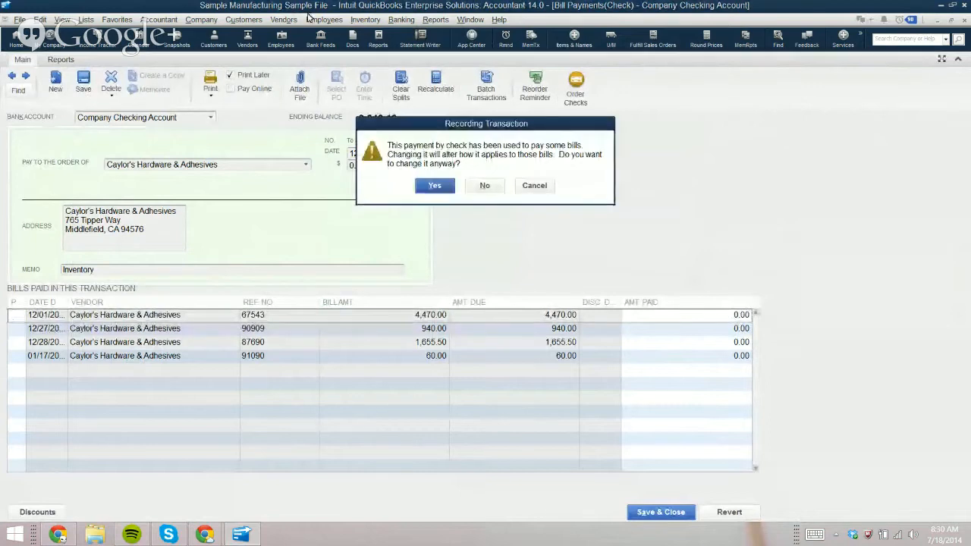
left_click(435, 185)
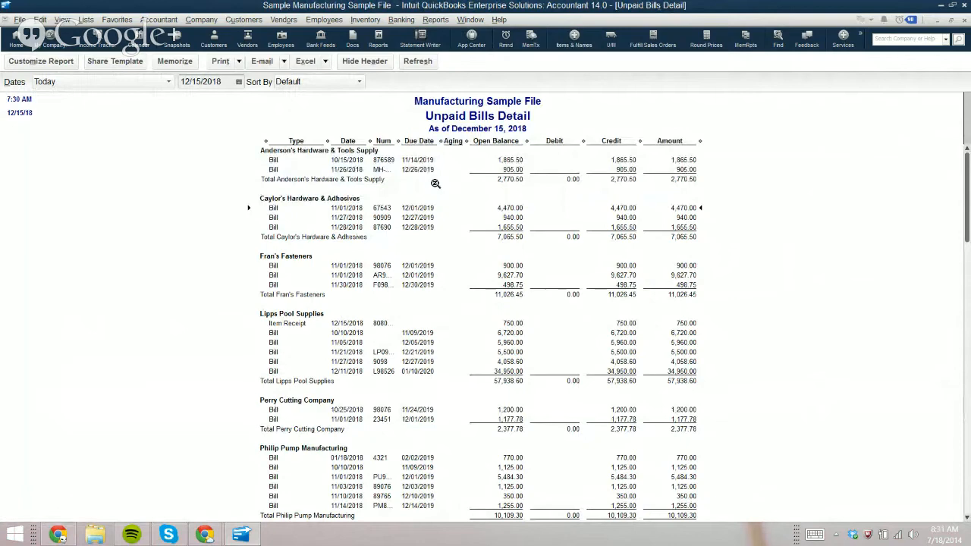
Step: Set the Paid Status filter of the Unpaid Bills Detail report to Either and apply it
scroll(497, 224, "down", 1)
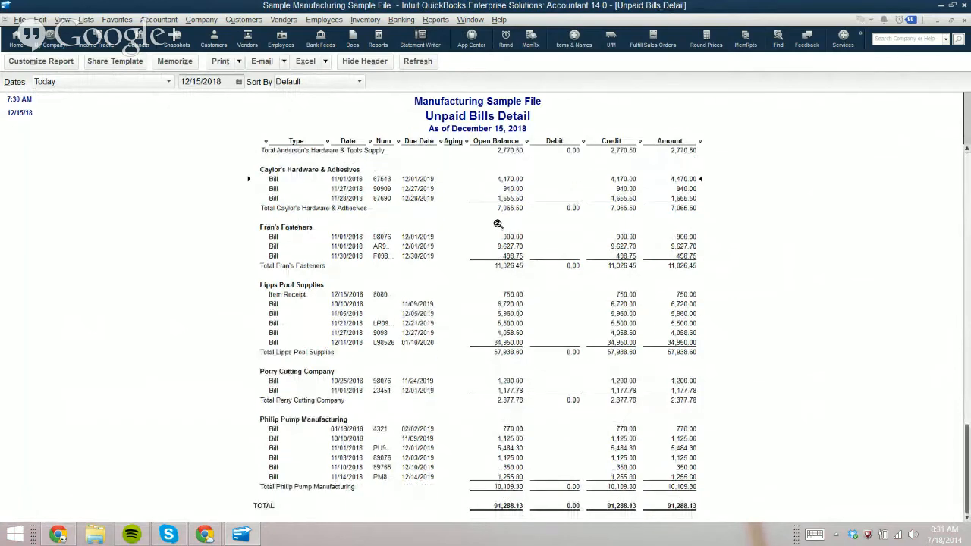
scroll(537, 408, "down", 2)
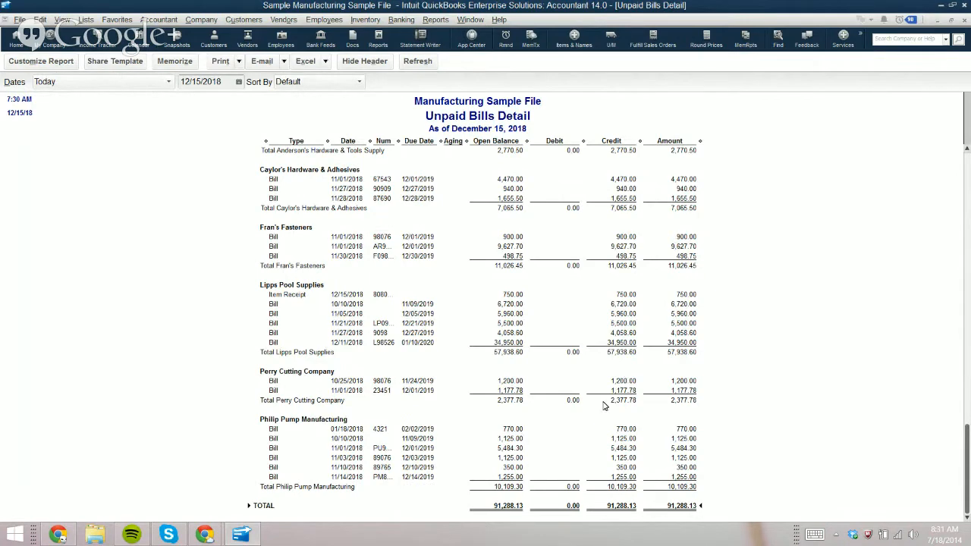
scroll(502, 352, "up", 2)
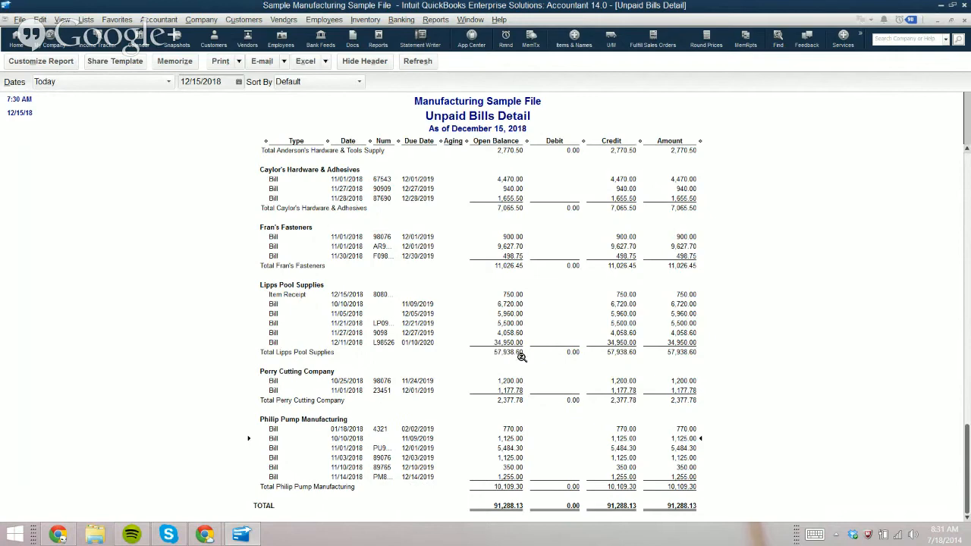
left_click(40, 60)
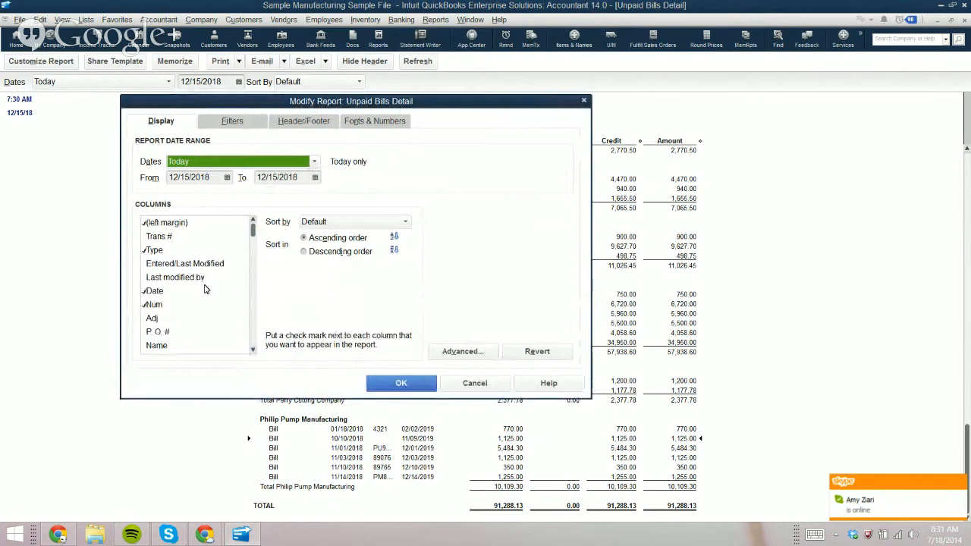
scroll(203, 286, "down", 4)
scroll(203, 286, "down", 5)
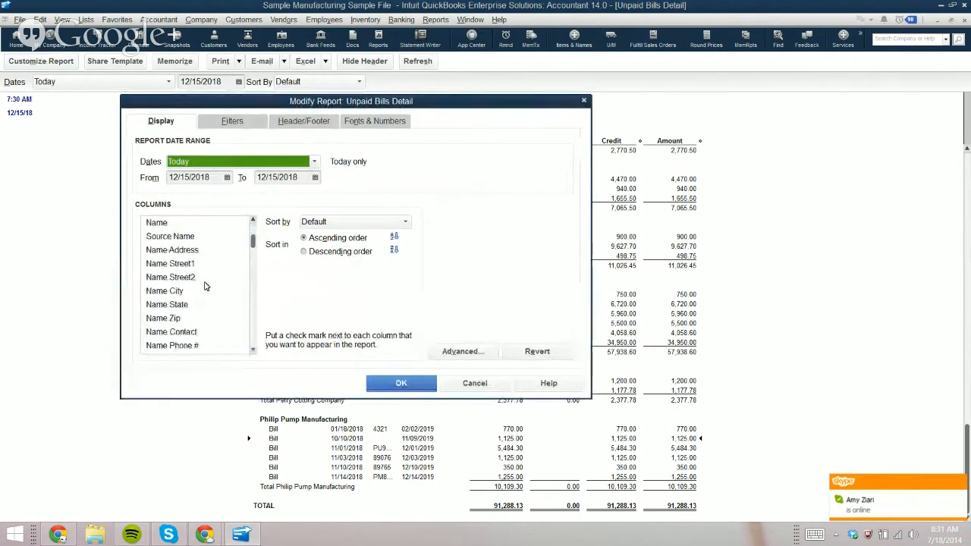
scroll(203, 283, "down", 8)
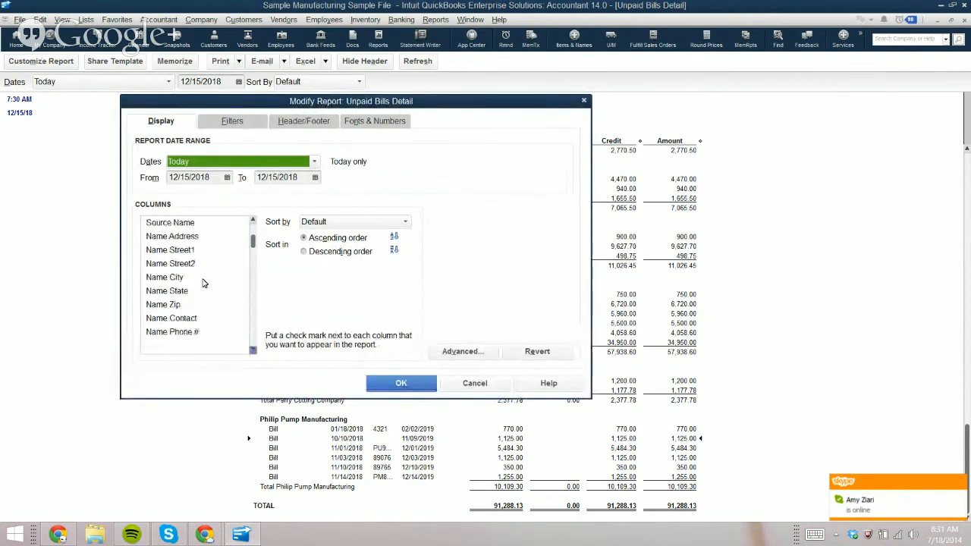
scroll(203, 284, "down", 6)
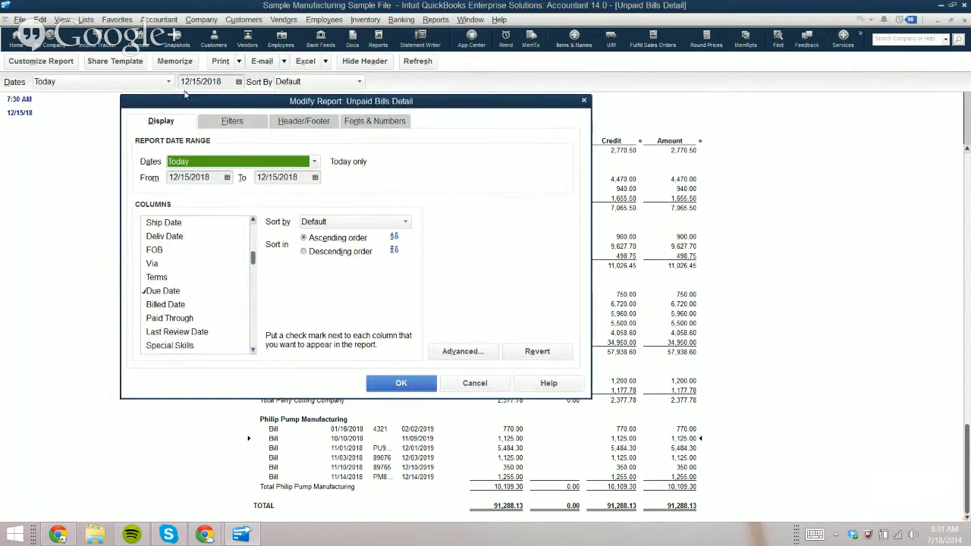
left_click(207, 124)
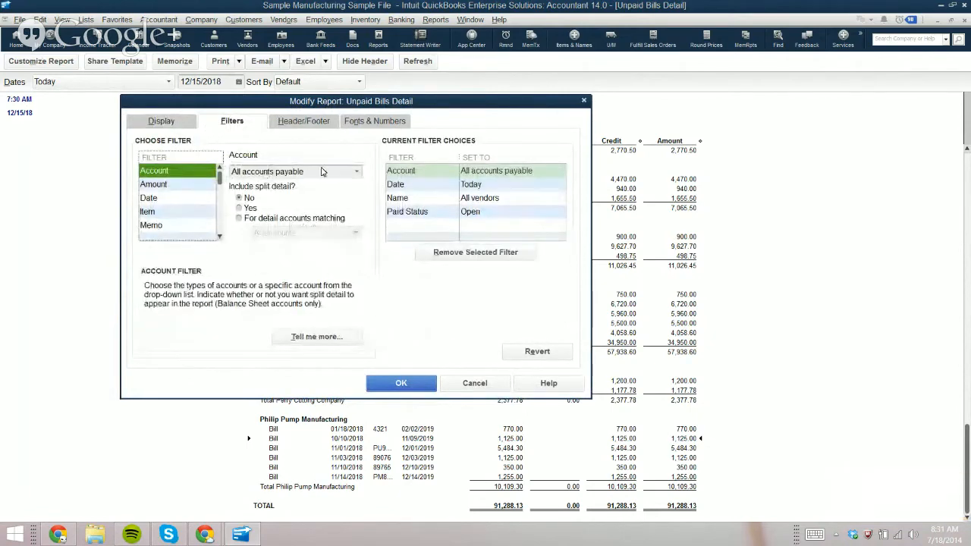
left_click(405, 212)
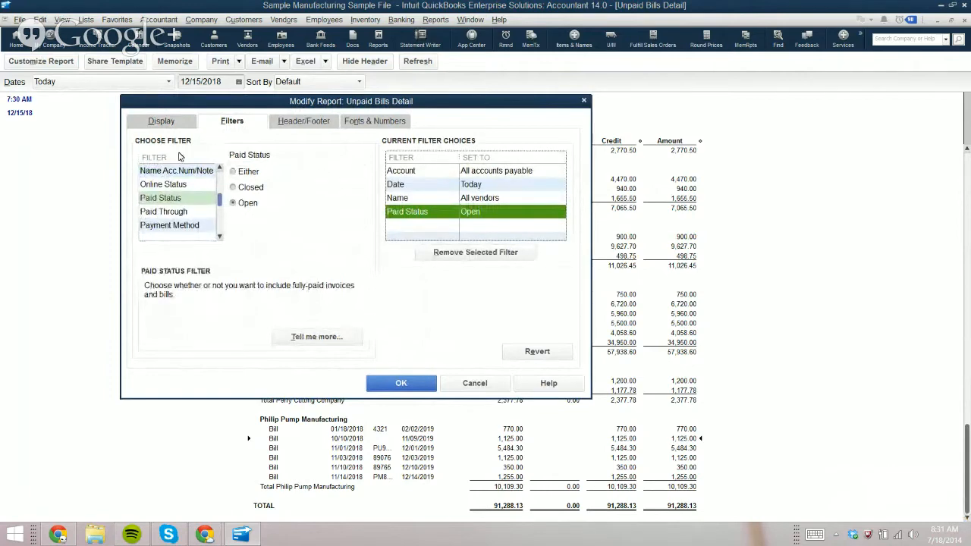
left_click(235, 172)
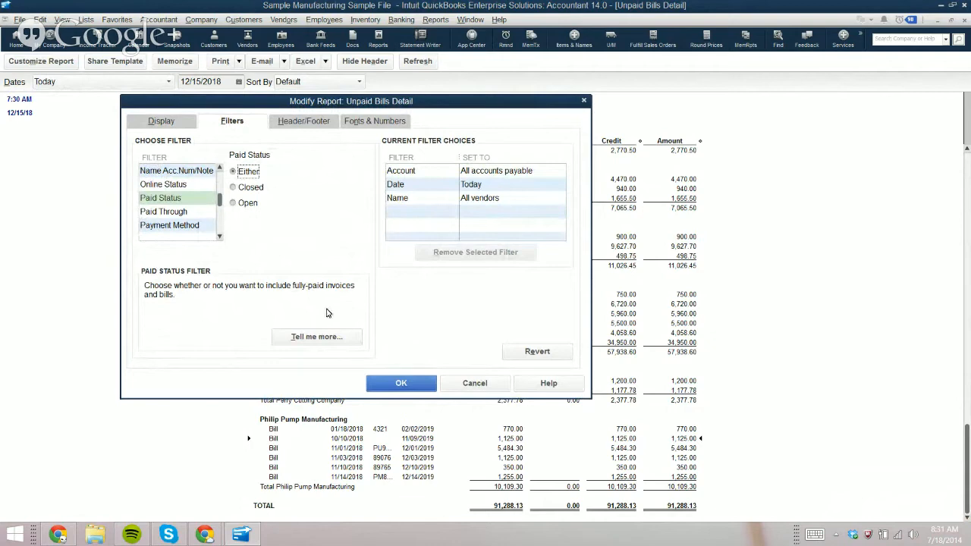
key("Return")
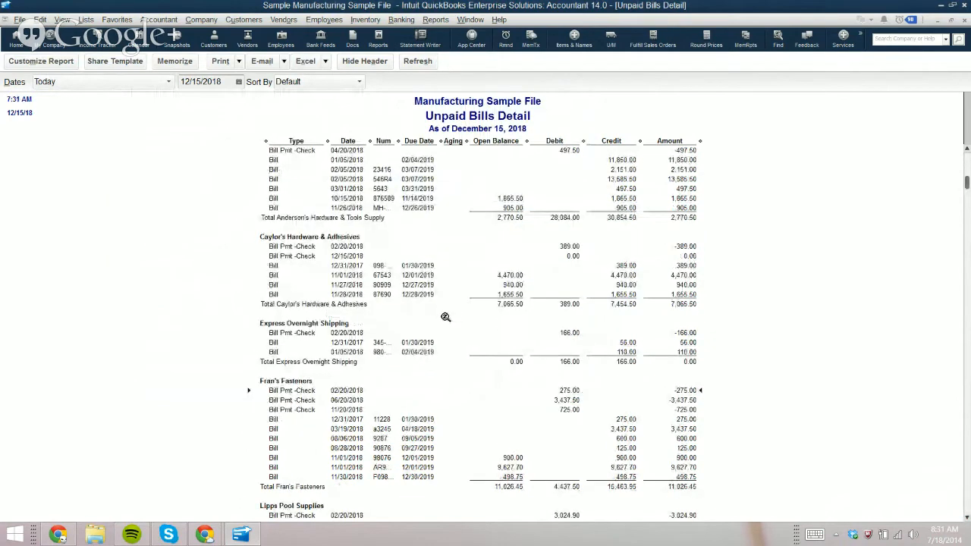
scroll(465, 347, "up", 1)
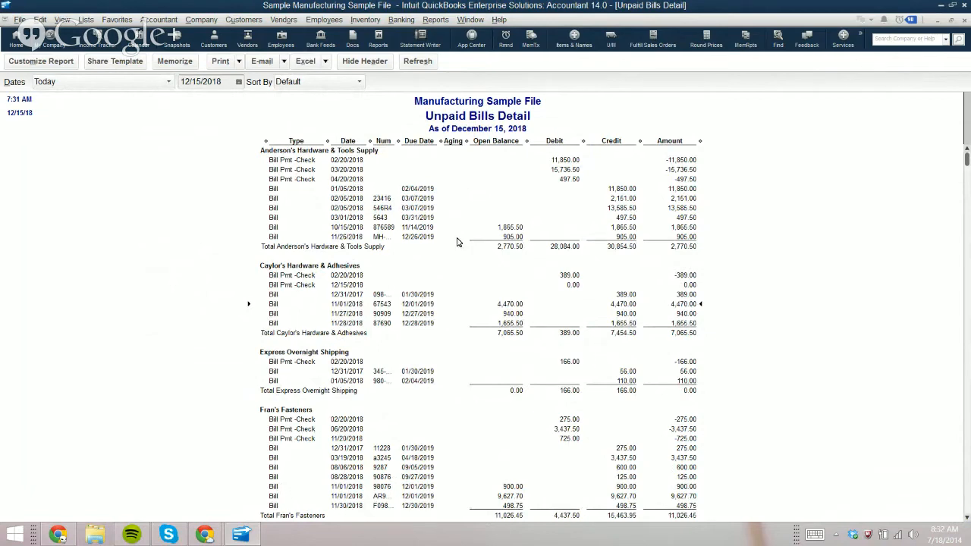
Step: Search all transactions for an amount equal to 3,000.00, then close the search
key("ctrl+f")
key("alt+v")
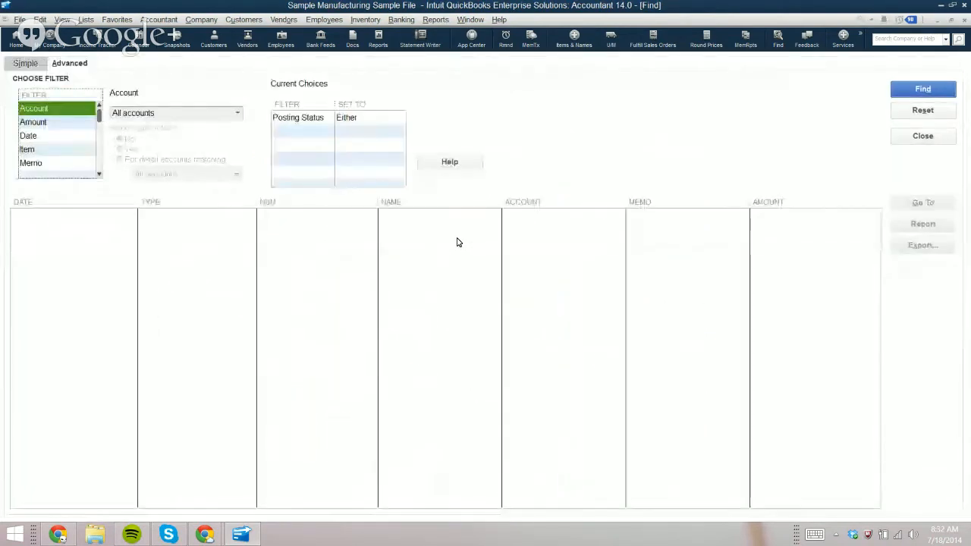
key("Down")
key("Tab")
key("Tab")
type("3,000")
key("Tab")
key("Return")
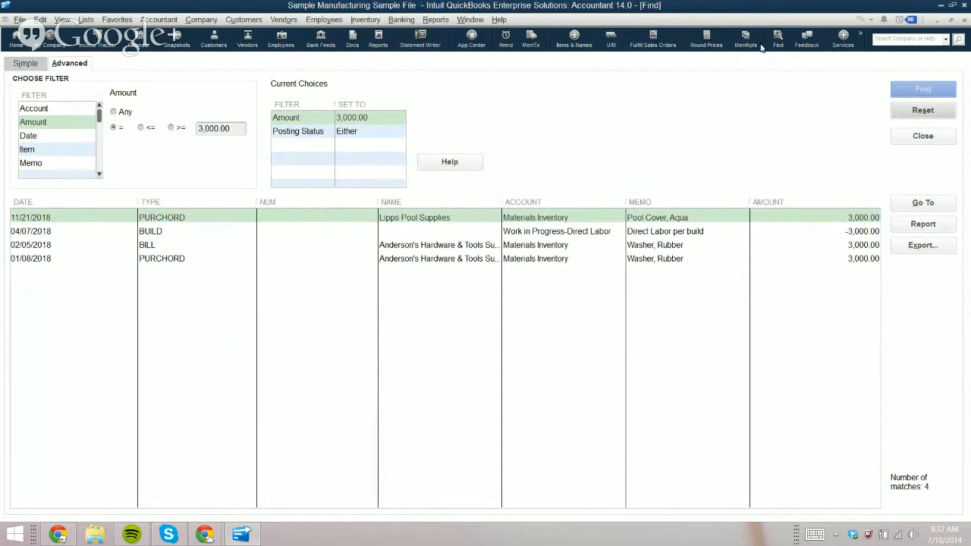
key("Escape")
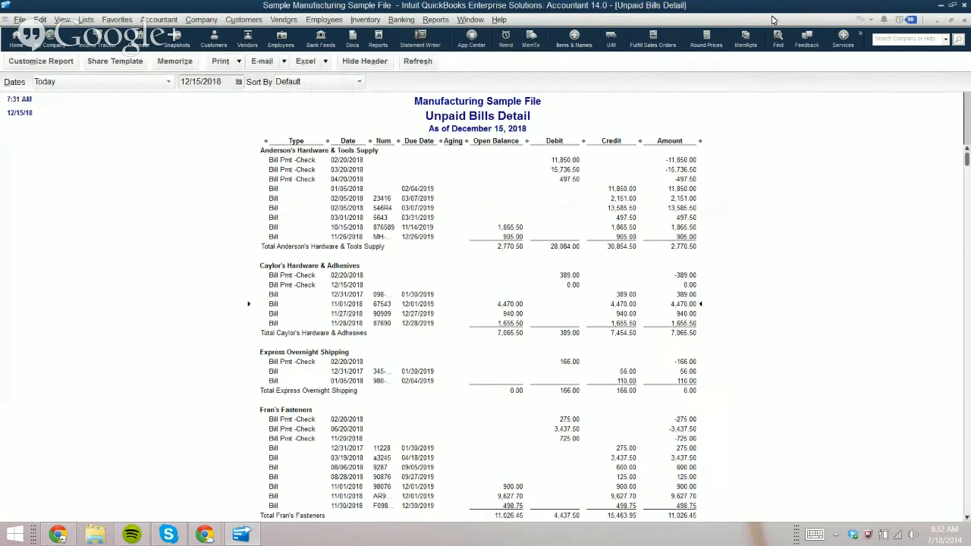
Step: Bring up the bill payment window and filter the bills to Caylor's Hardware & Adhesives
left_click(282, 19)
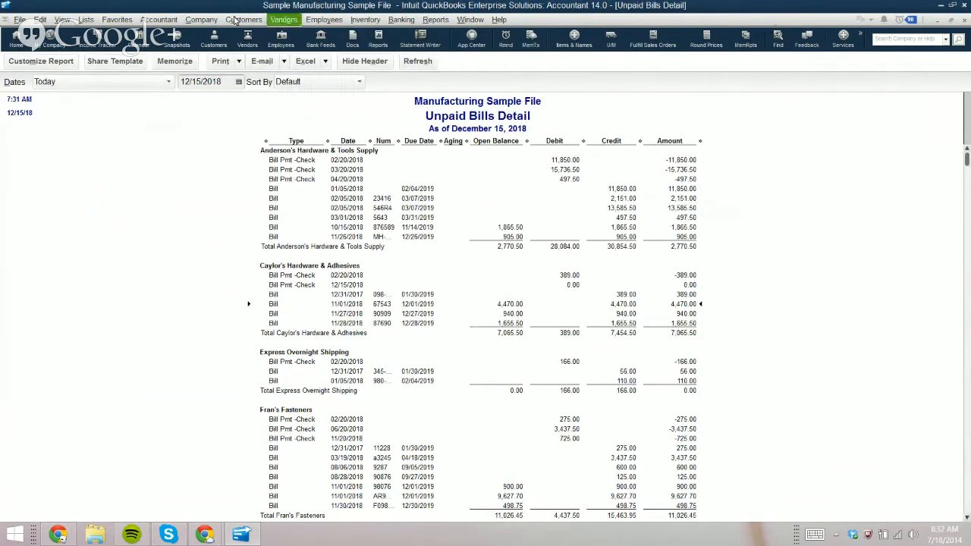
left_click(283, 58)
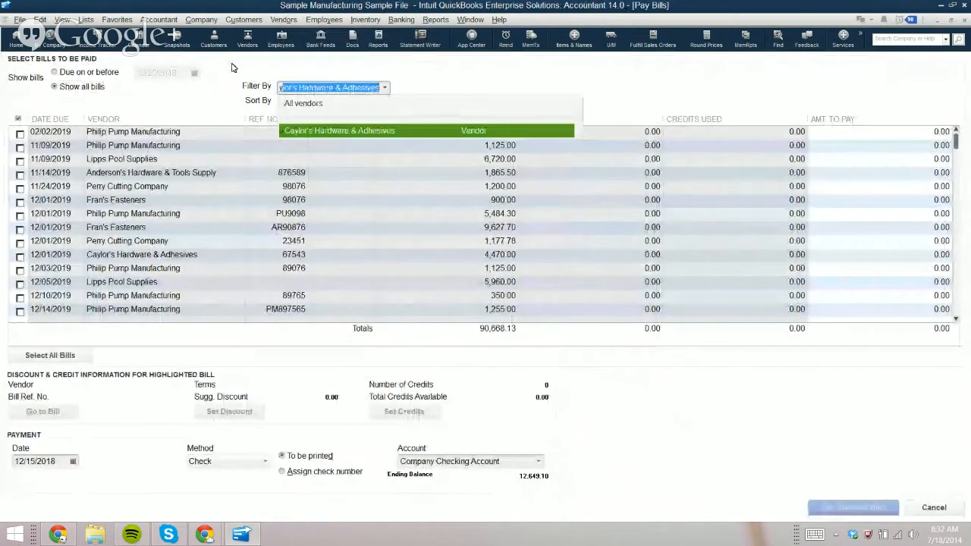
key("Tab")
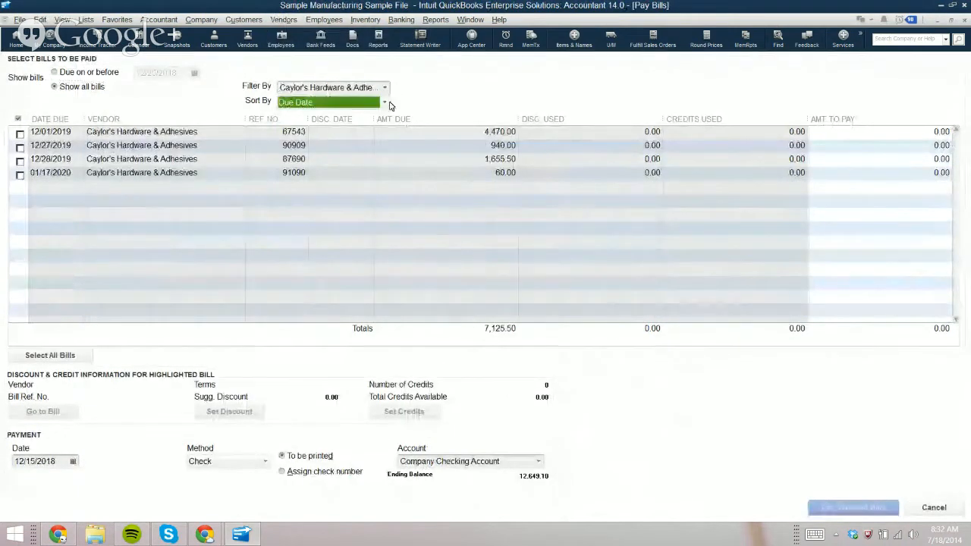
key("Tab")
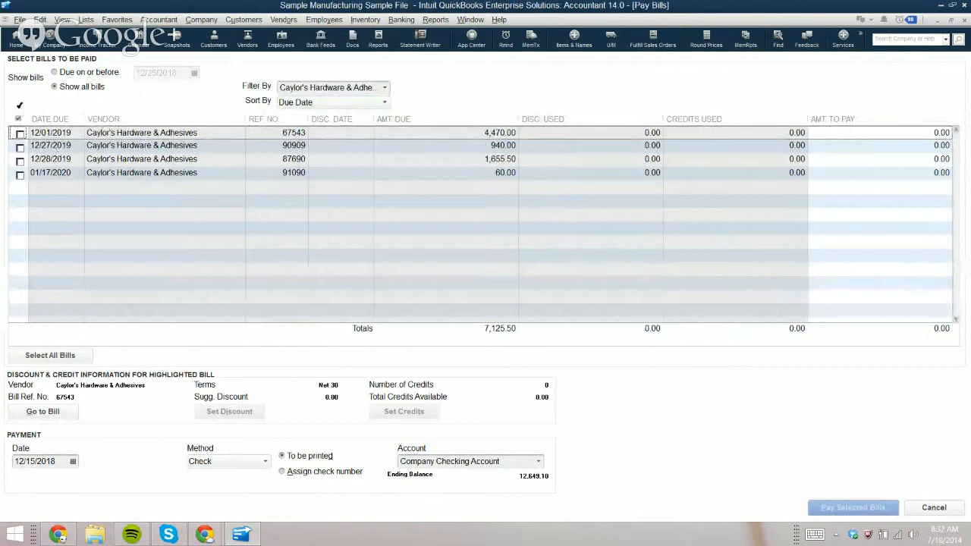
Step: Pay 3,000.00 toward Caylor's bill 67543 due 12/01/2019 and dismiss the payment summary
left_click(19, 133)
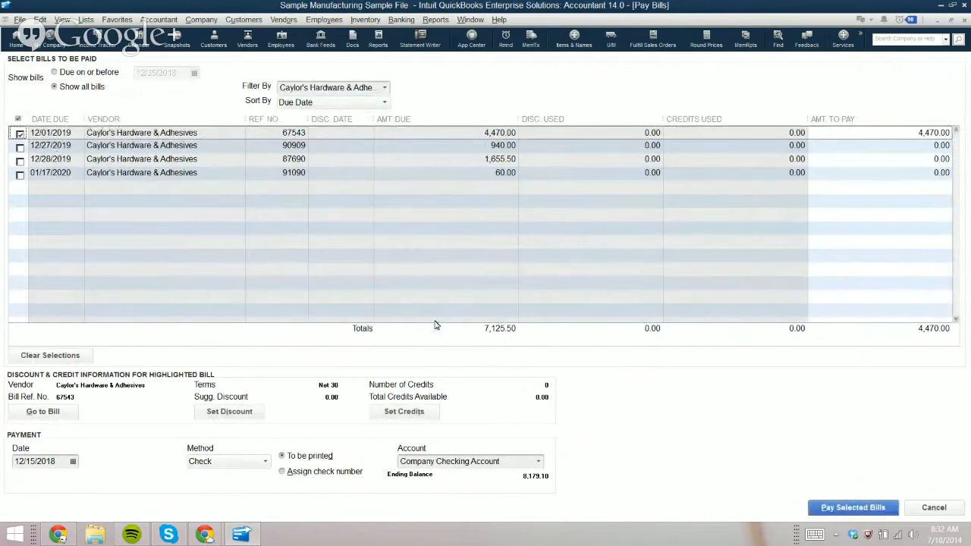
left_click(933, 132)
type("3000")
key("Tab")
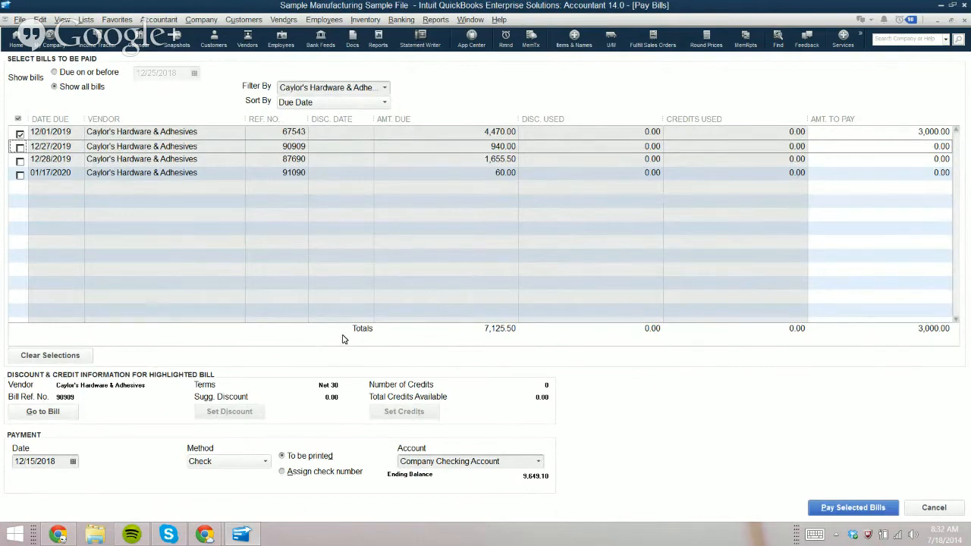
key("Return")
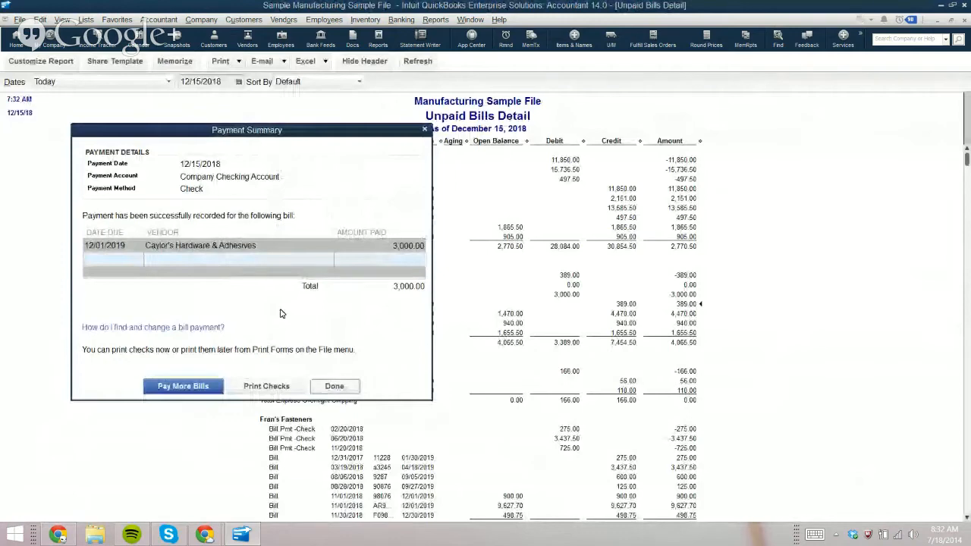
left_click(334, 386)
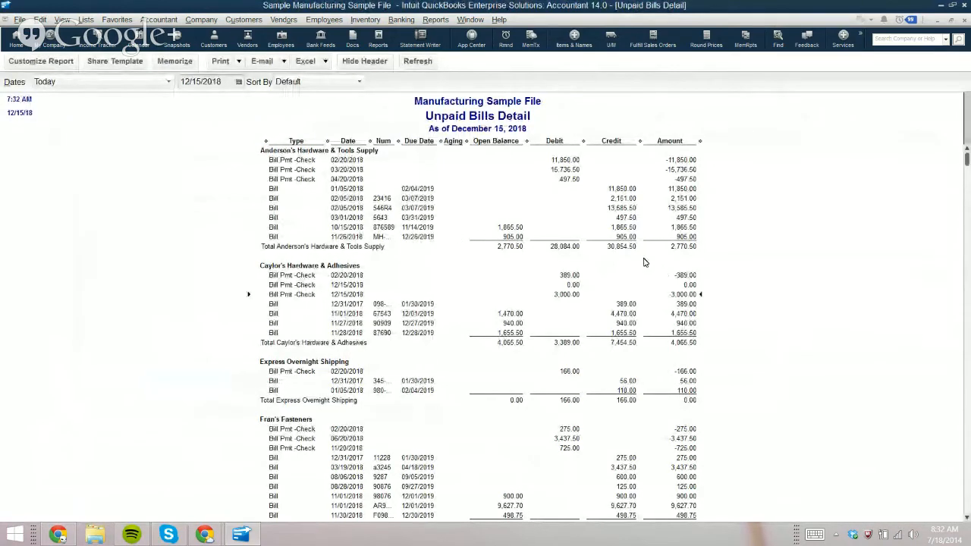
Step: Restore the Unpaid Bills Detail report from its maximized size and widen its window to show all columns
scroll(641, 265, "down", 2)
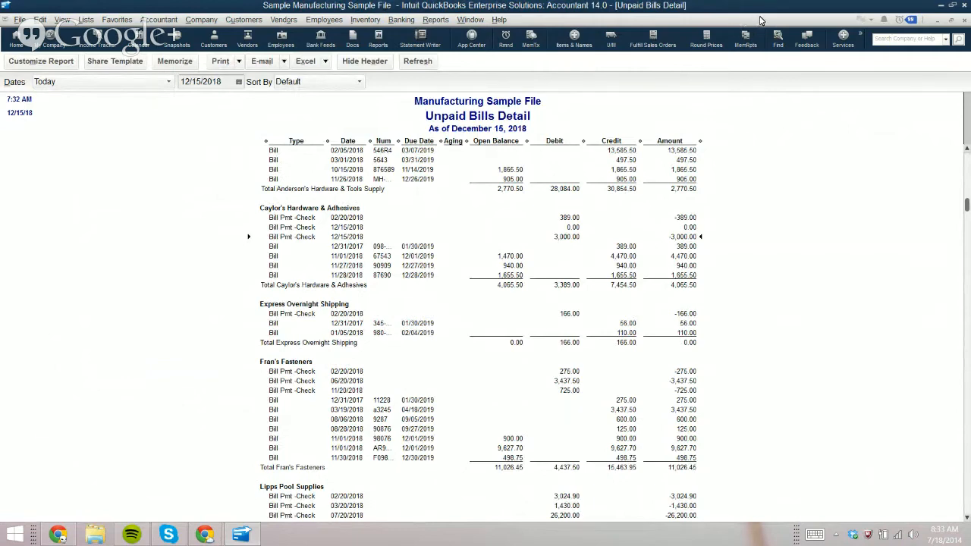
left_click(952, 20)
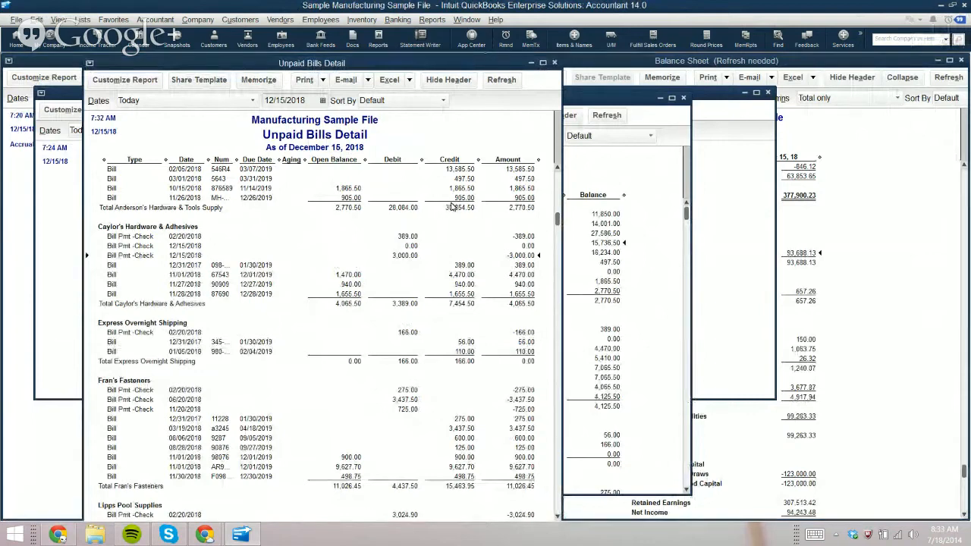
left_click_drag(563, 254, 729, 234)
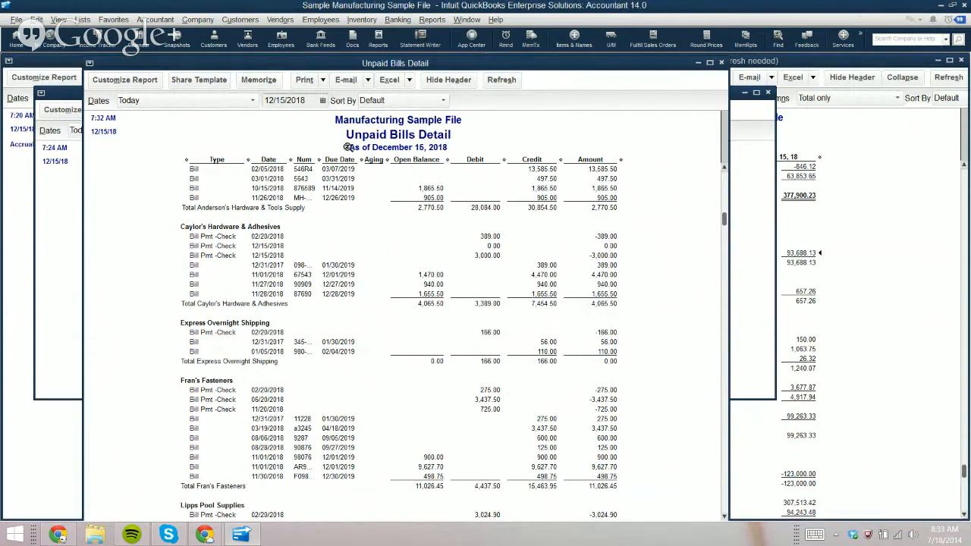
Step: Open the transactions behind Accounts Payable on the Balance Sheet and total them by Vendor
key("Escape")
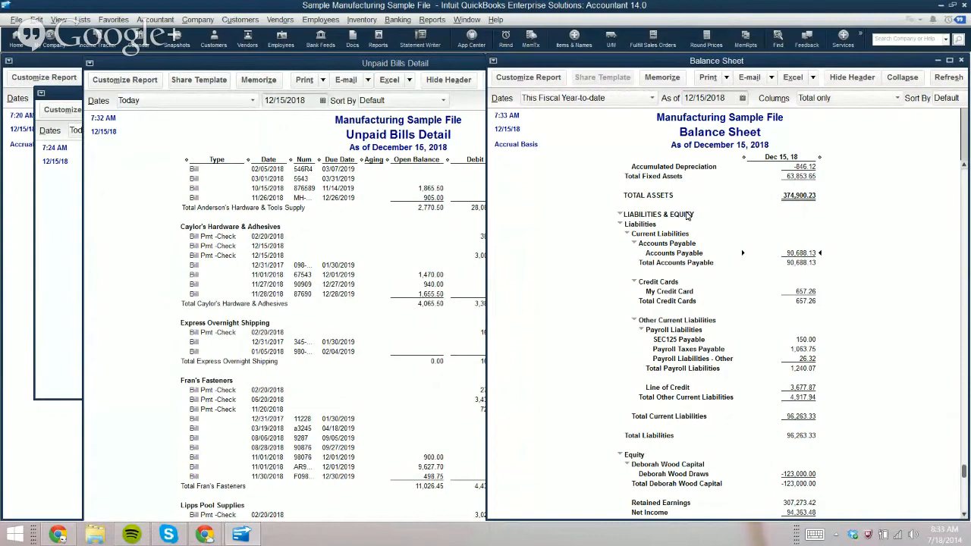
double_click(642, 203)
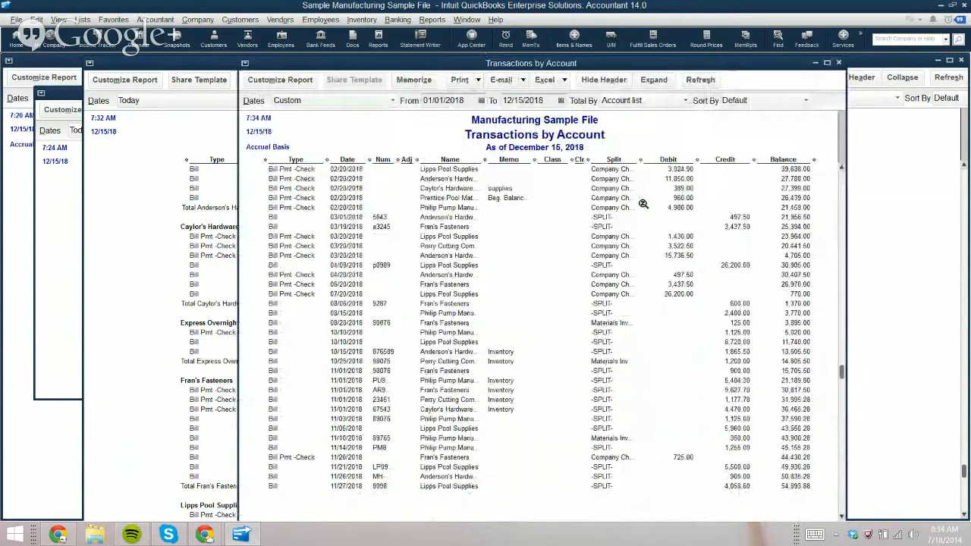
scroll(644, 203, "down", 3)
left_click(685, 100)
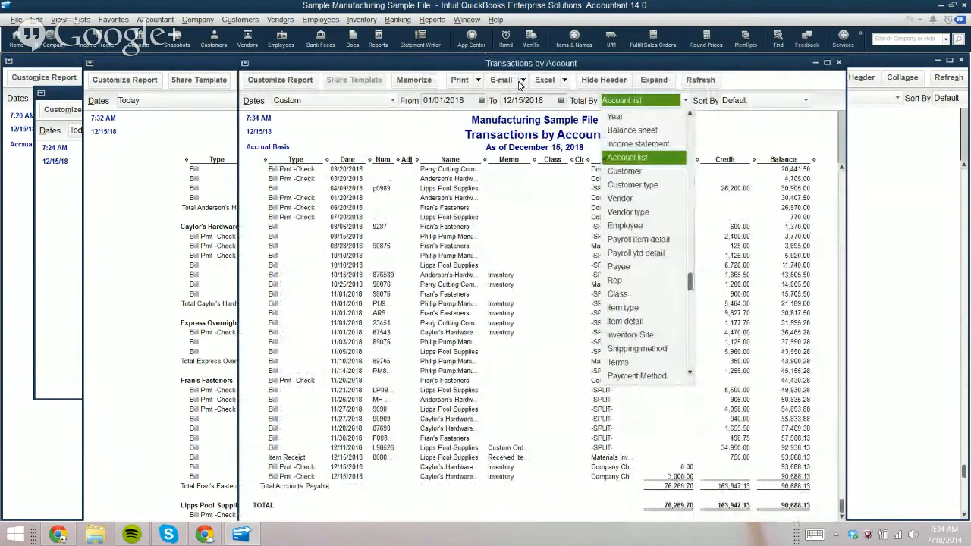
left_click(620, 199)
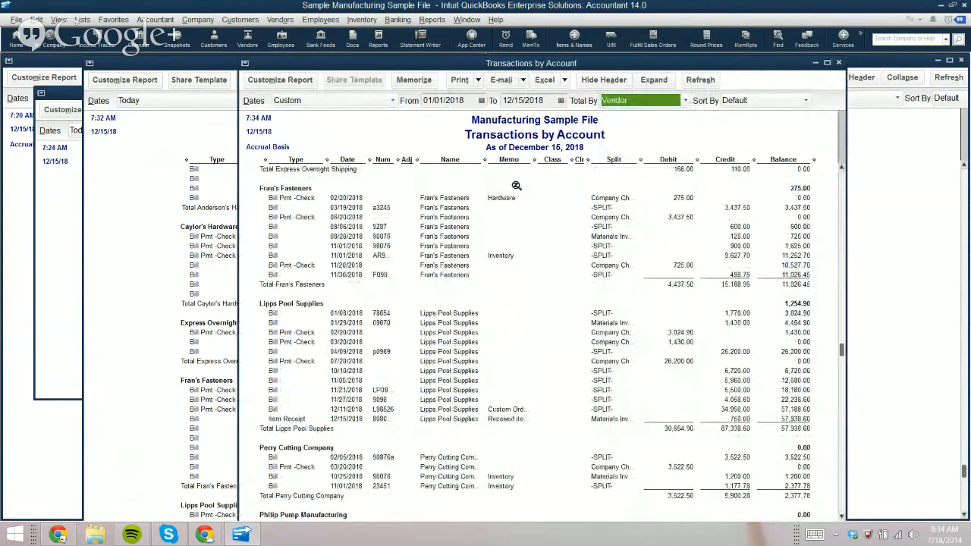
Step: Review the vendor subtotals through the grand total in Transactions by Account, then close the report without memorizing it
left_click(640, 227)
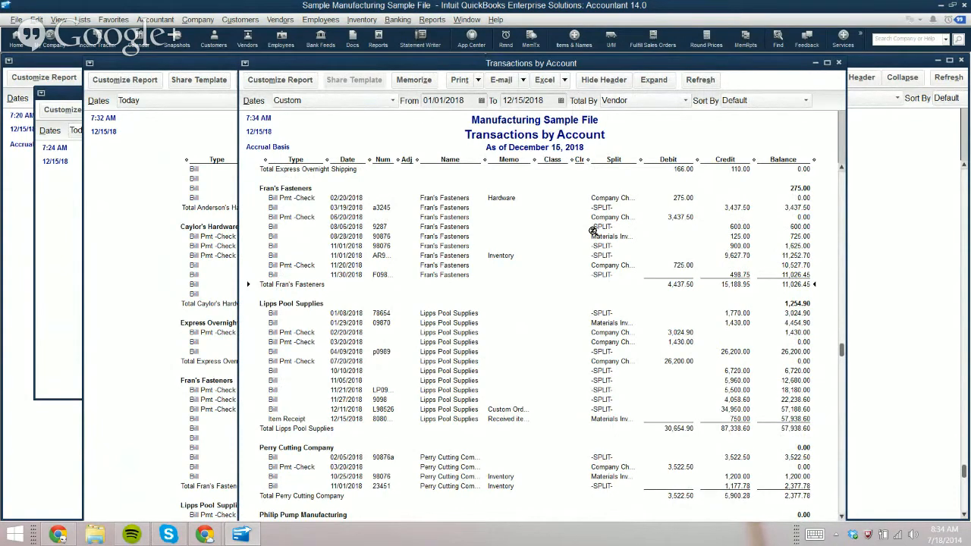
key("Down")
scroll(632, 255, "down", 7)
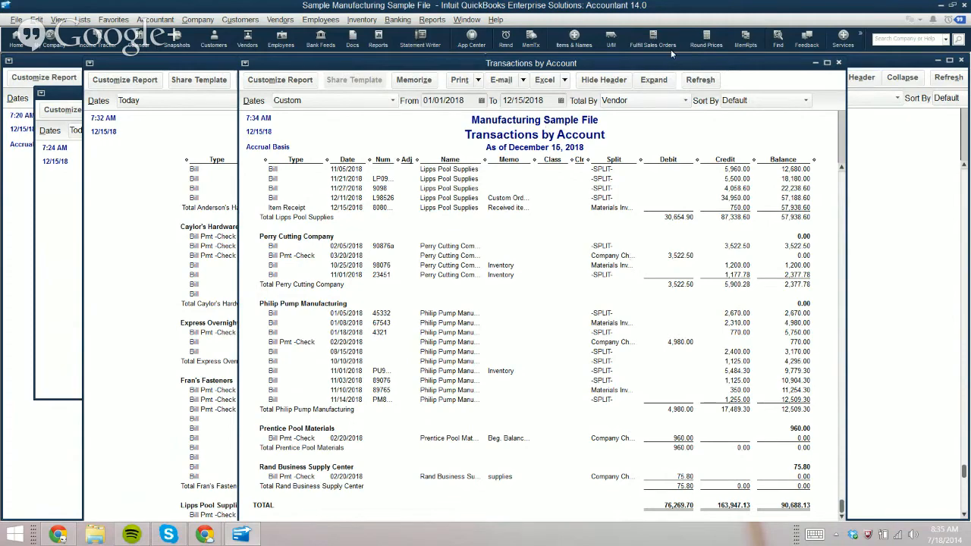
key("Escape")
key("n")
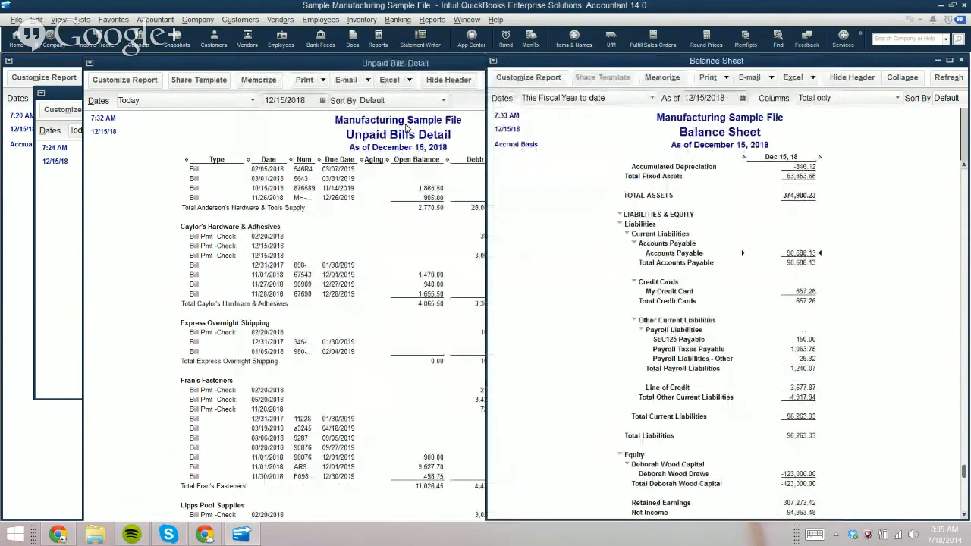
Step: Close the Unpaid Bills Detail report without memorizing its modified settings
left_click(320, 144)
left_click(721, 63)
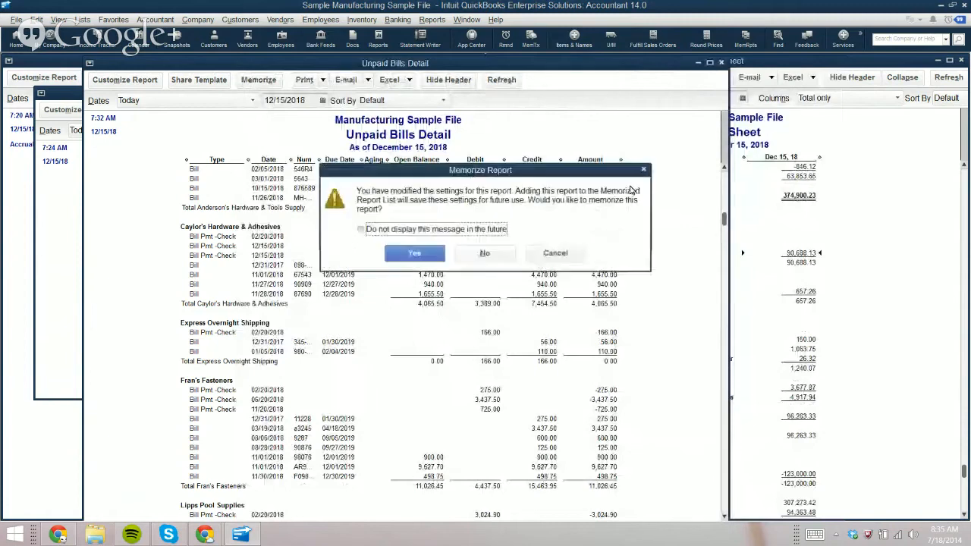
left_click(485, 255)
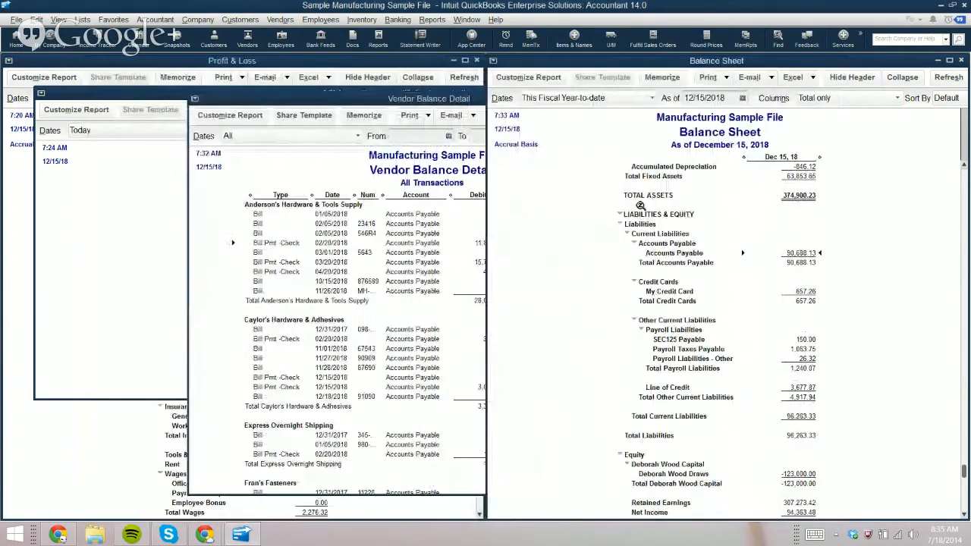
Step: Locate the My Credit Card balance under liabilities on the Balance Sheet and open the Chart of Accounts maximized
scroll(632, 230, "down", 2)
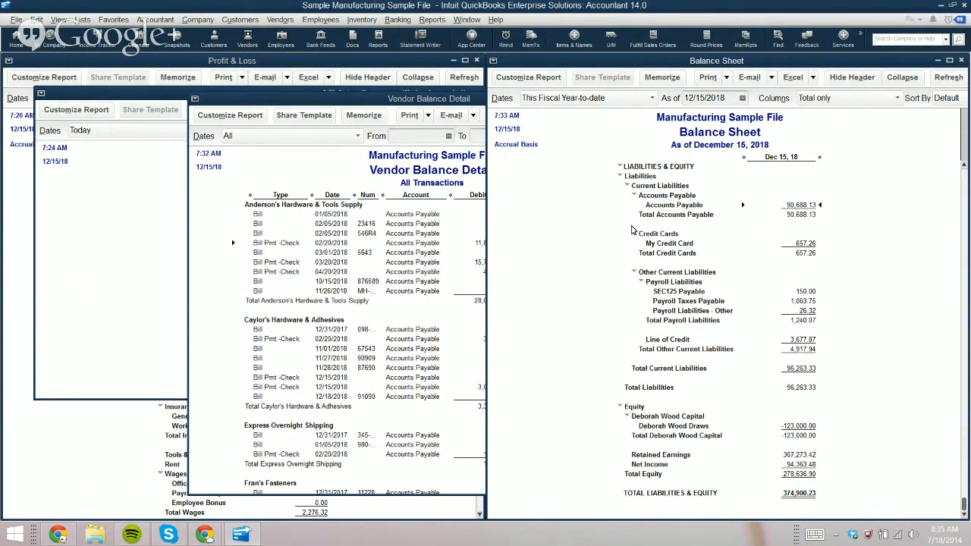
left_click(632, 227)
left_click(81, 19)
left_click(91, 33)
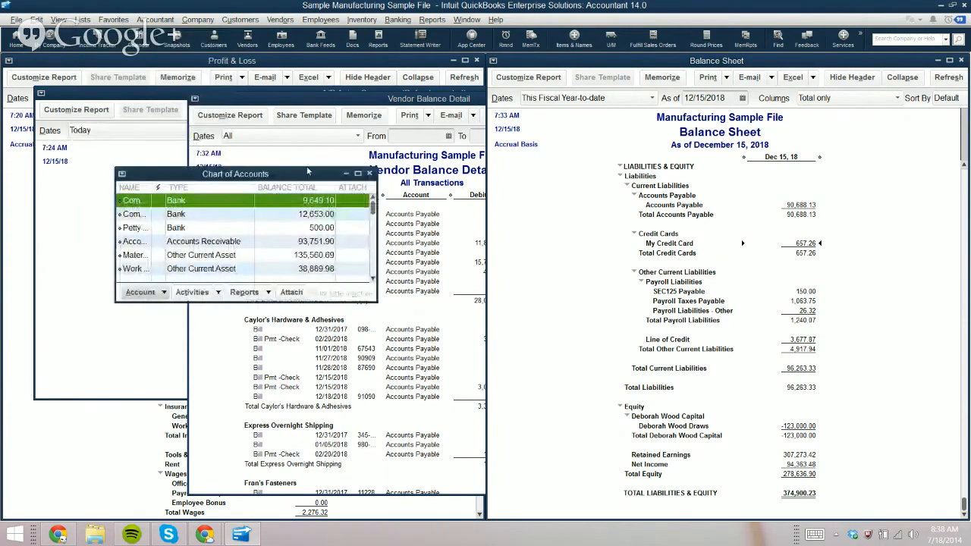
left_click(357, 172)
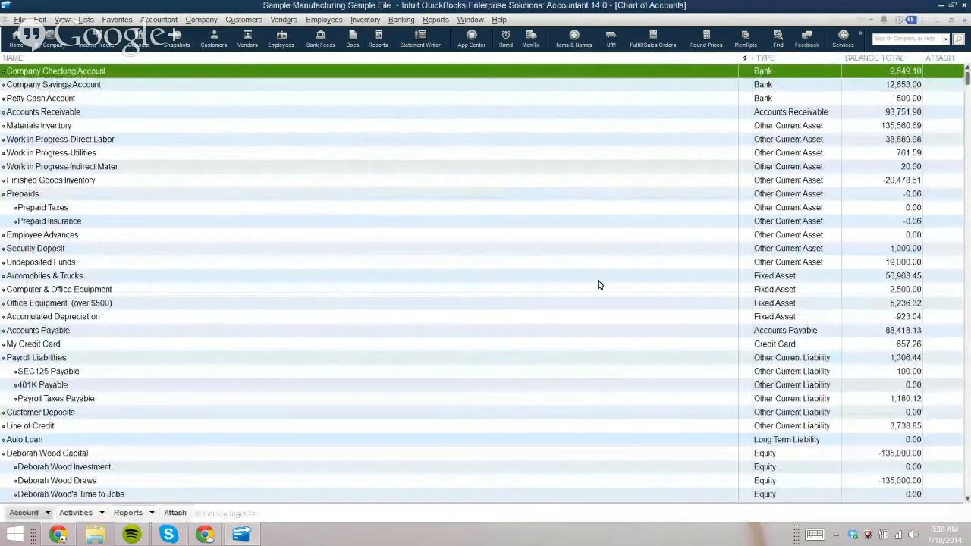
Step: Open the My Credit Card register from the Chart of Accounts and examine its November and December 2018 entries
left_click(646, 344)
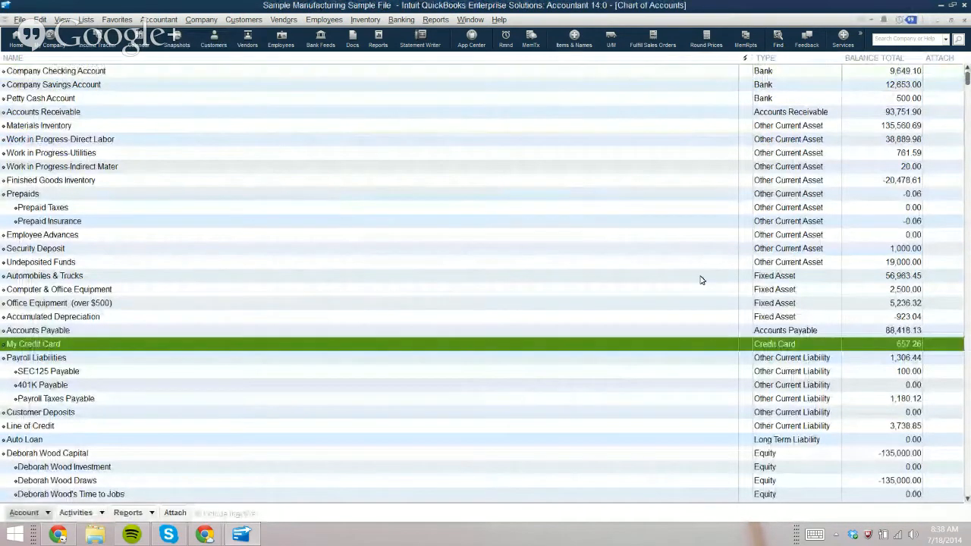
key("ctrl+r")
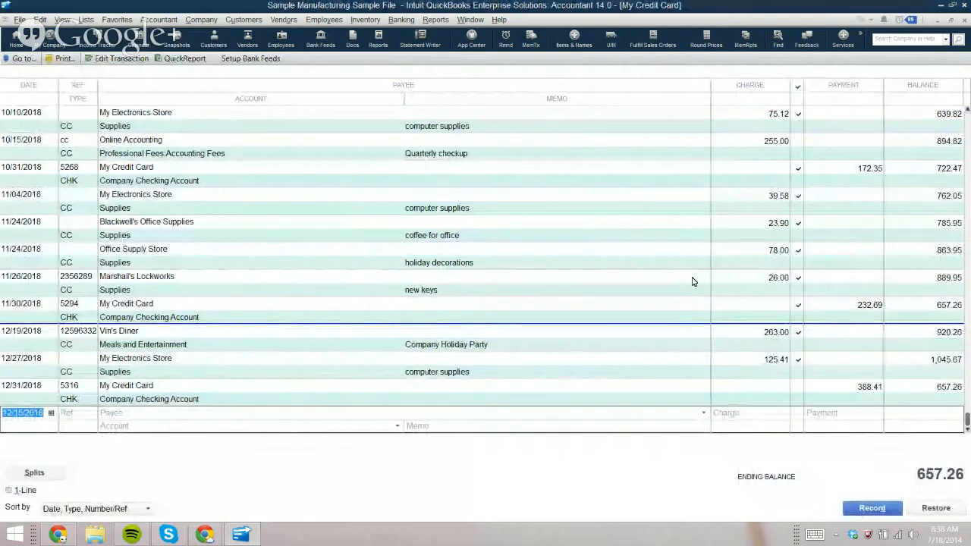
left_click(730, 239)
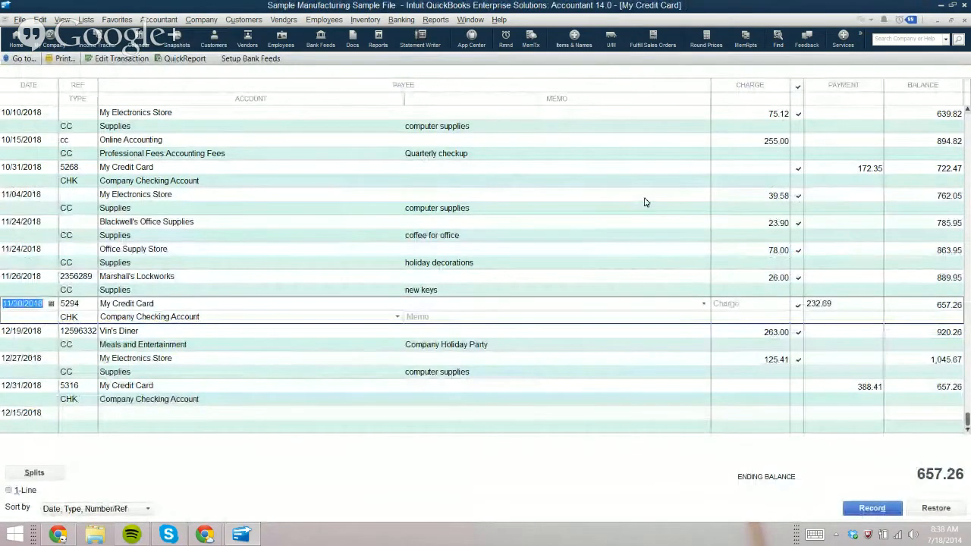
key("Down")
key("Down")
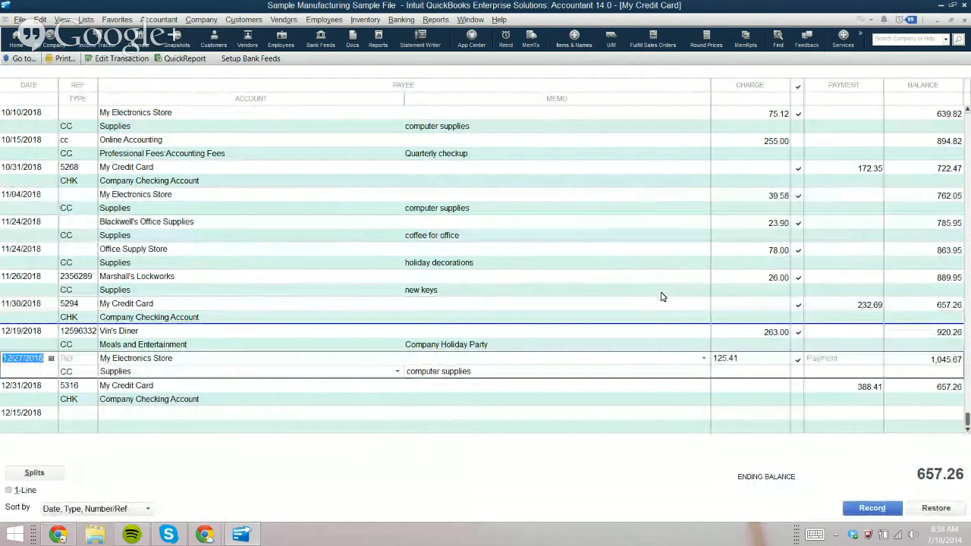
Step: View the Begin Reconciliation details for My Credit Card without reconciling, and close the register and Chart of Accounts
left_click(401, 20)
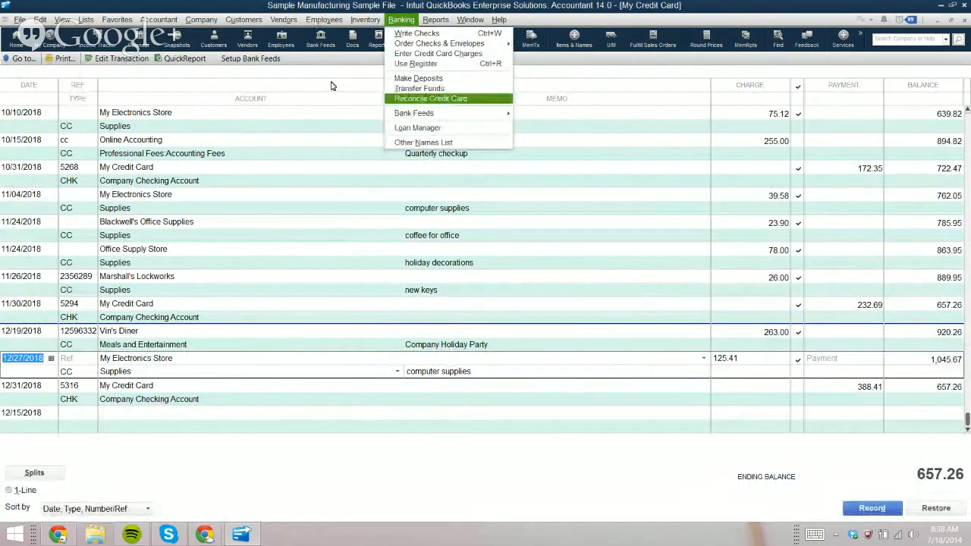
left_click(430, 99)
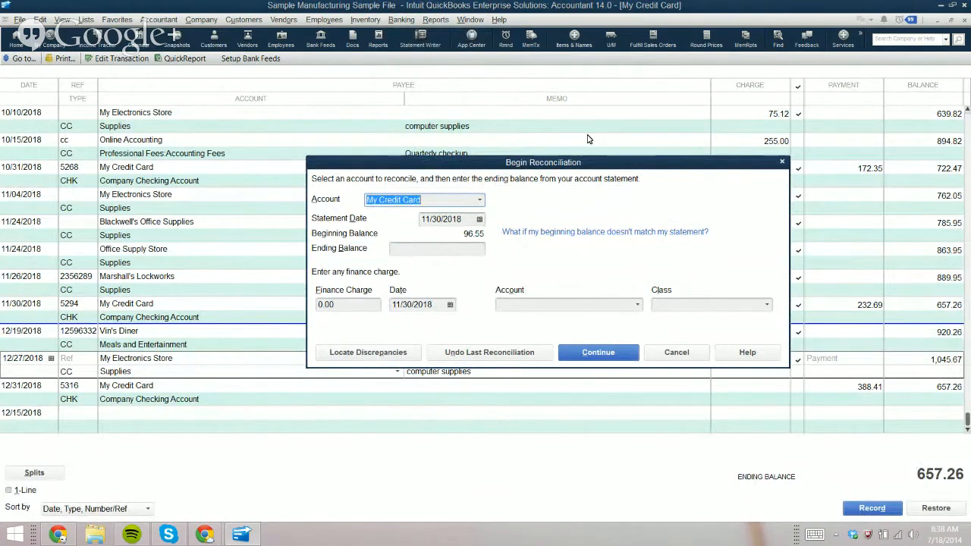
left_click_drag(588, 136, 568, 127)
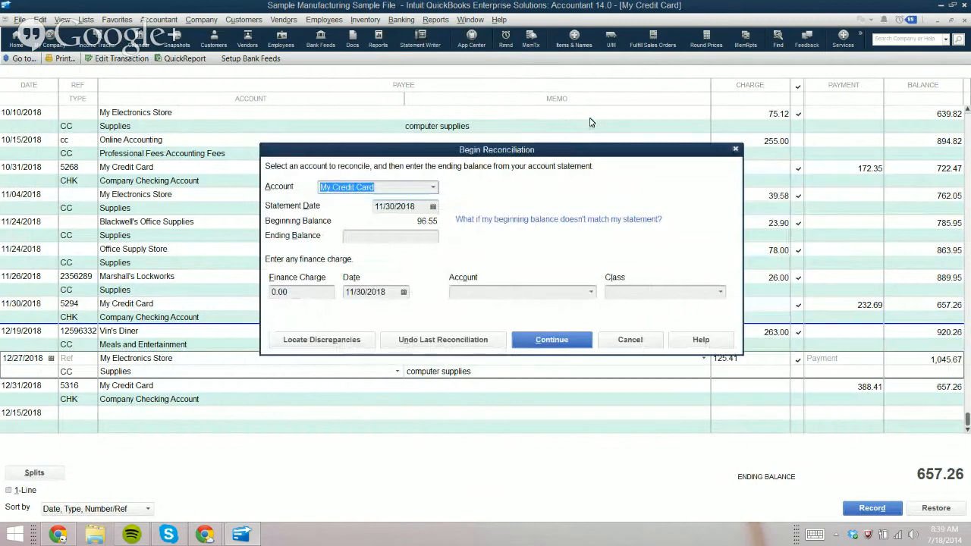
key("Escape")
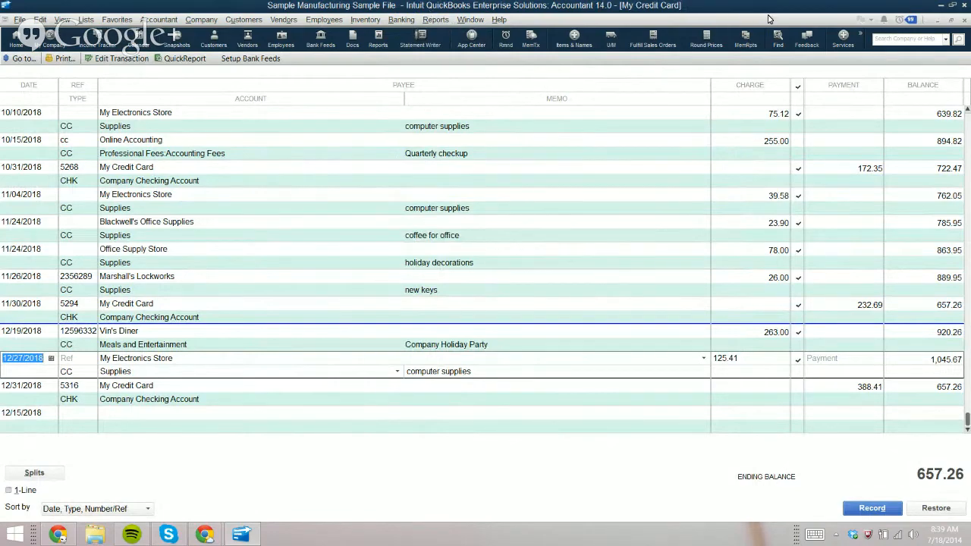
key("Escape")
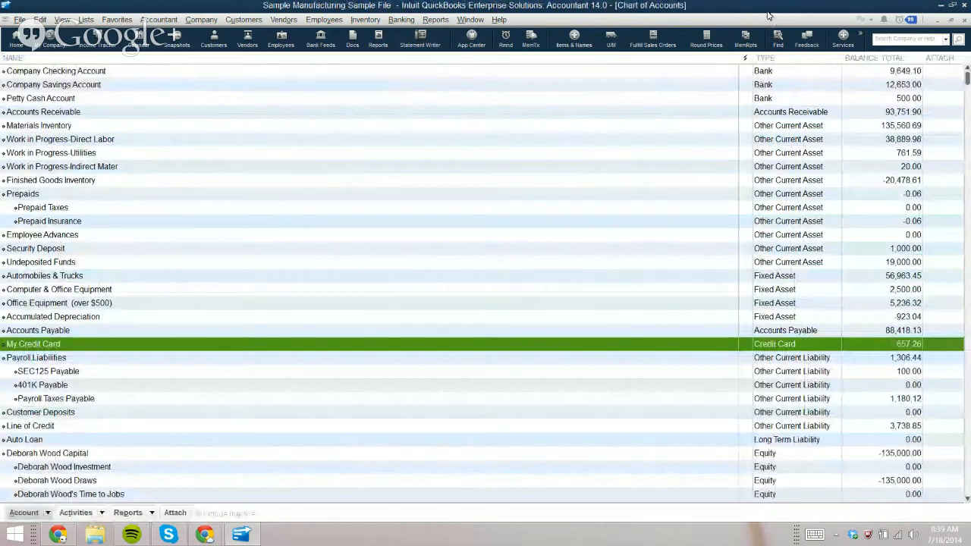
key("Escape")
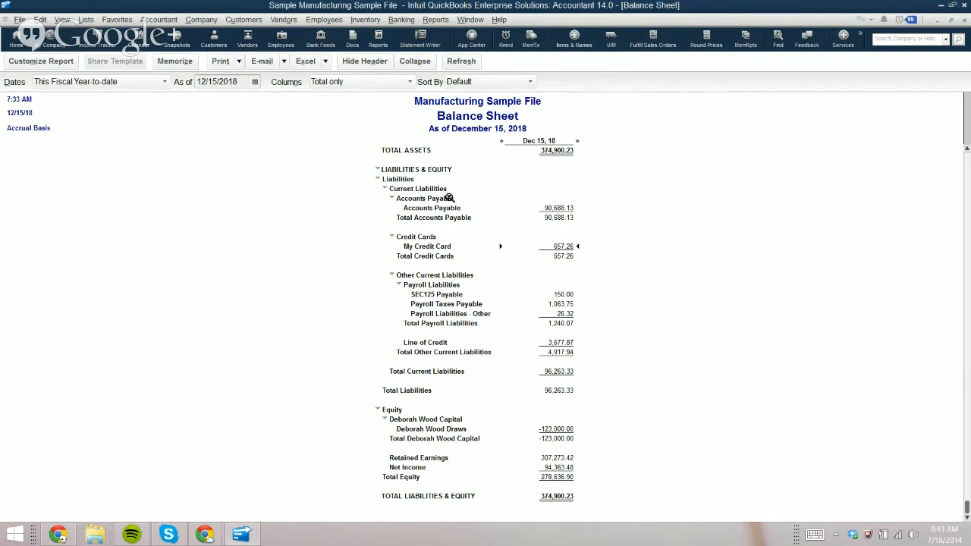
Step: Open the transactions behind My Credit Card on the Balance Sheet and review them through the total
double_click(449, 198)
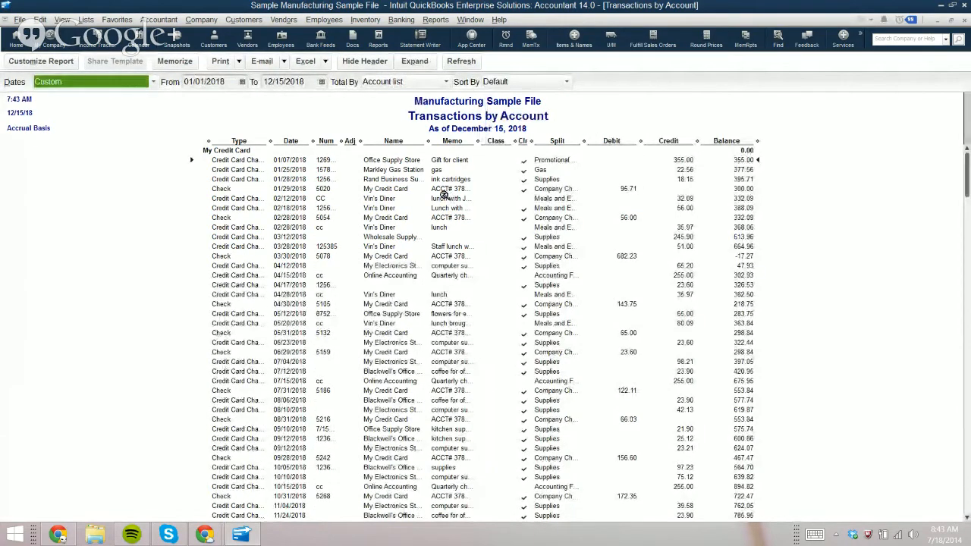
left_click(597, 188)
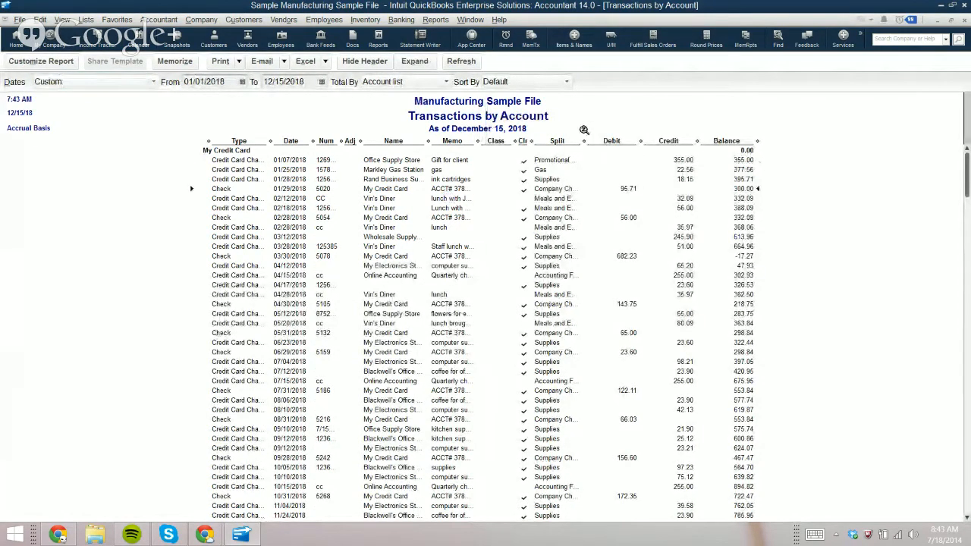
scroll(576, 212, "down", 3)
Step: Set the credit card Transactions by Account report's date range to This Fiscal Year
left_click(83, 79)
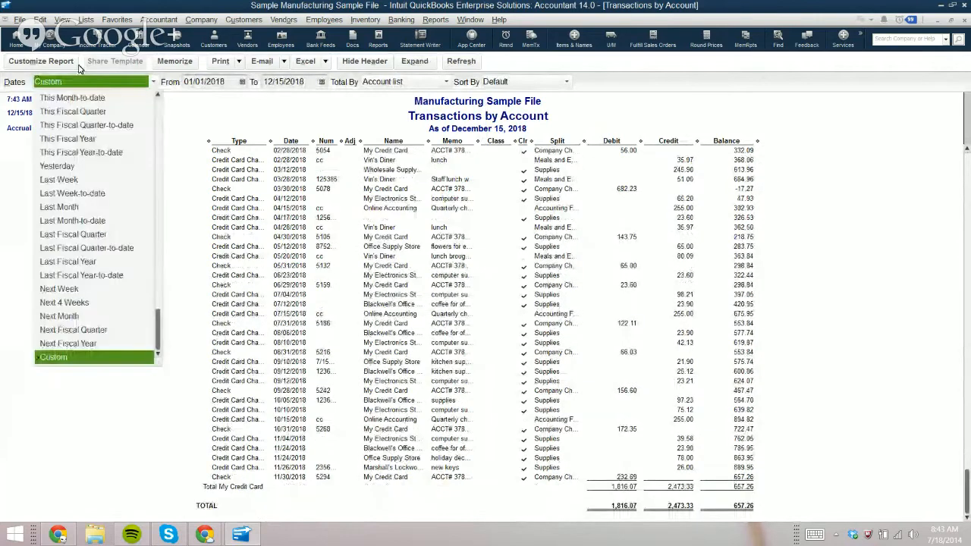
left_click(50, 152)
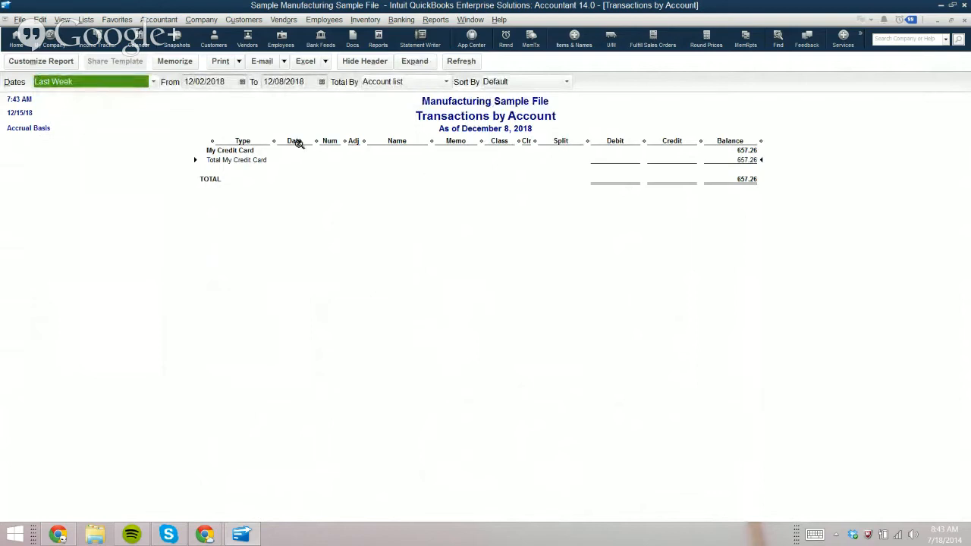
left_click(153, 81)
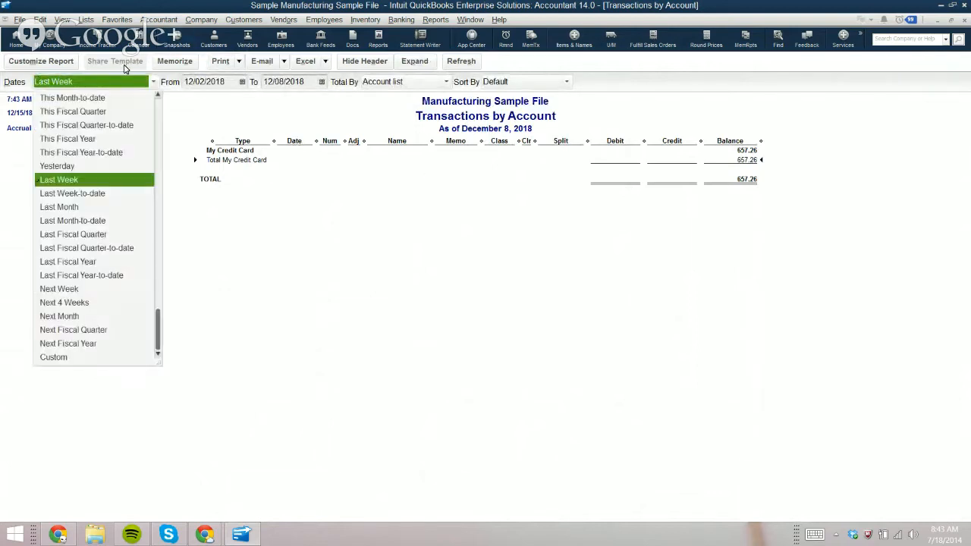
left_click(68, 139)
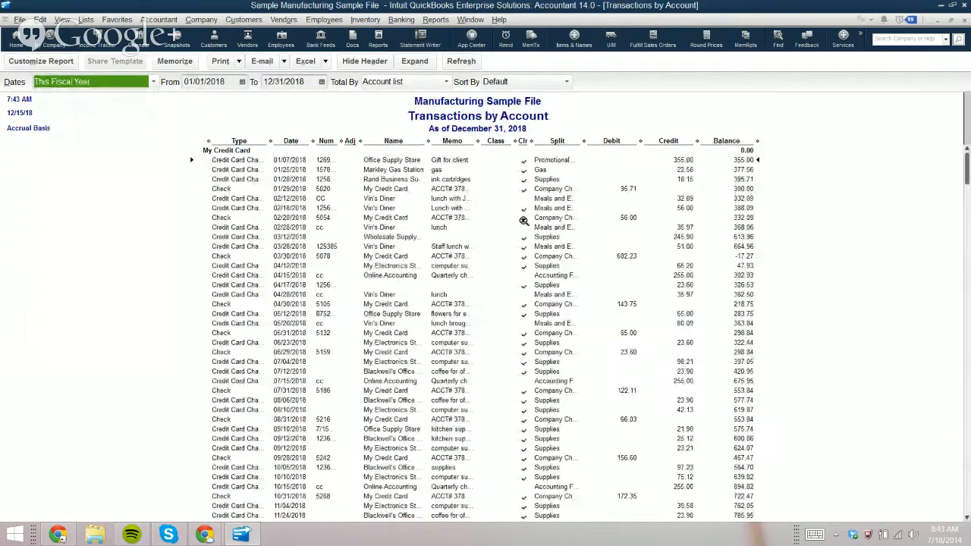
left_click(545, 247)
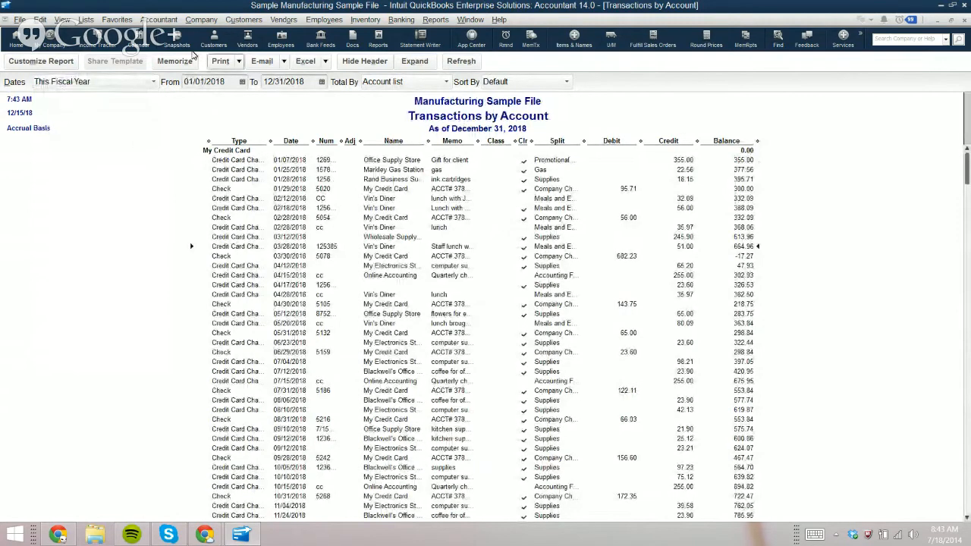
Step: Set the credit card report's start date to 04/30/2018, refresh it, and close it without memorizing
left_click(242, 81)
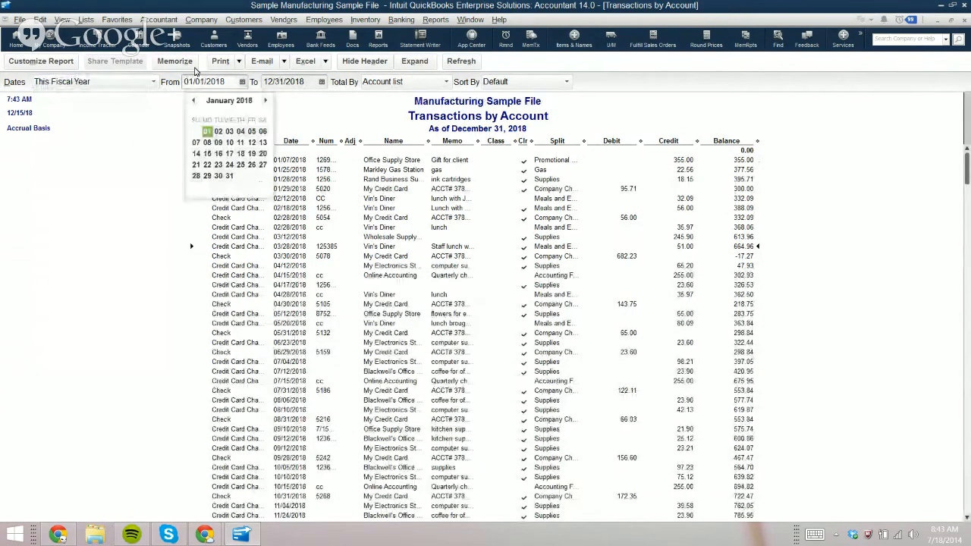
left_click(265, 100)
left_click(264, 100)
left_click(265, 100)
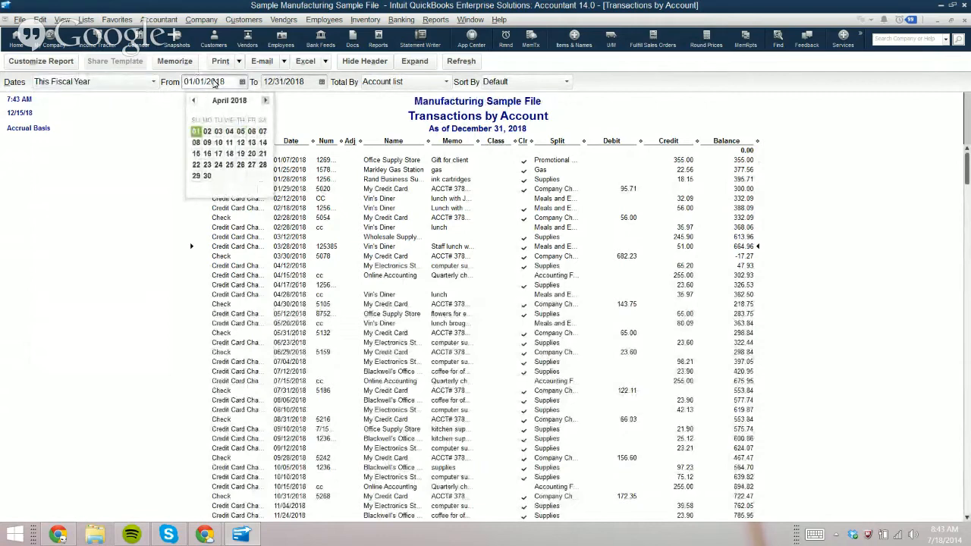
left_click(208, 175)
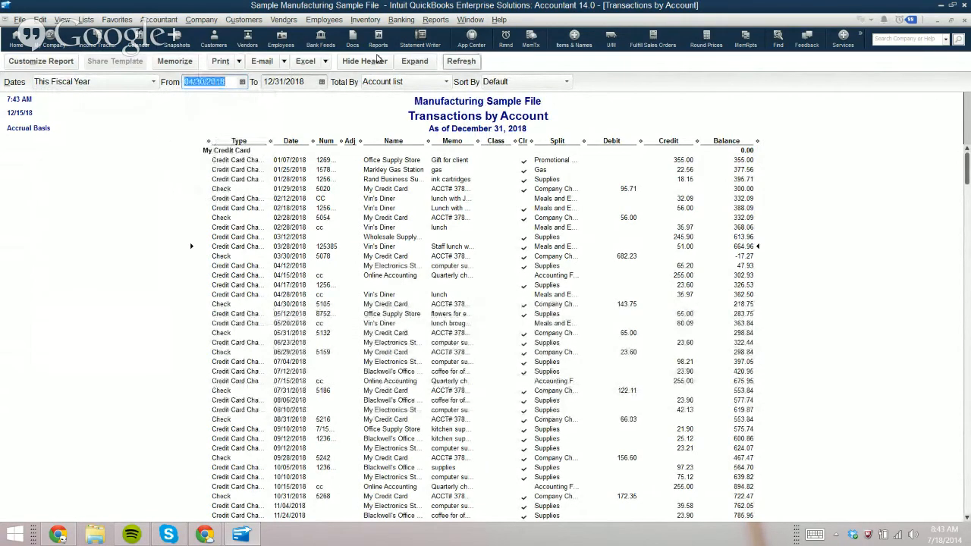
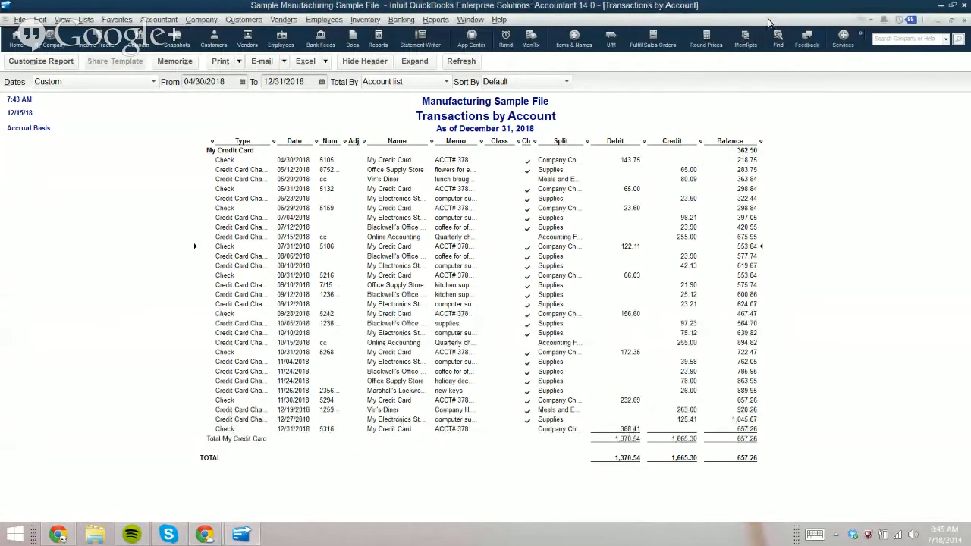
key("Escape")
key("n")
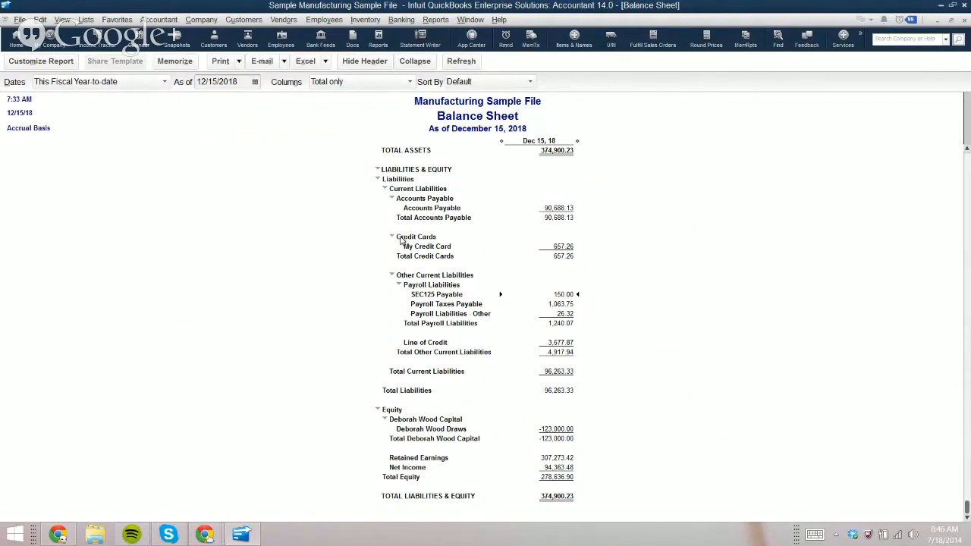
Step: Open the transactions behind Payroll Liabilities on the Balance Sheet and review the SEC125 Payable entries through their total
key("Down")
scroll(444, 260, "down", 1)
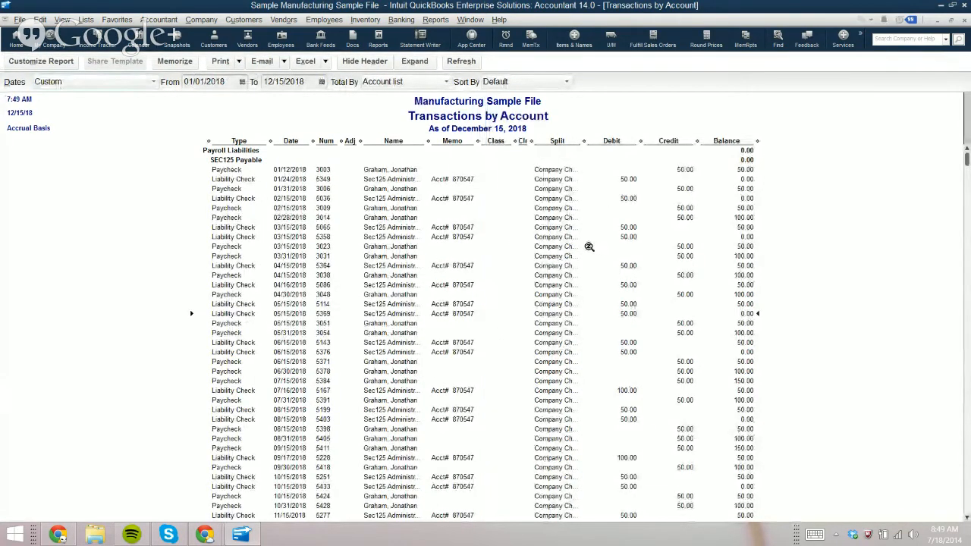
scroll(591, 247, "down", 5)
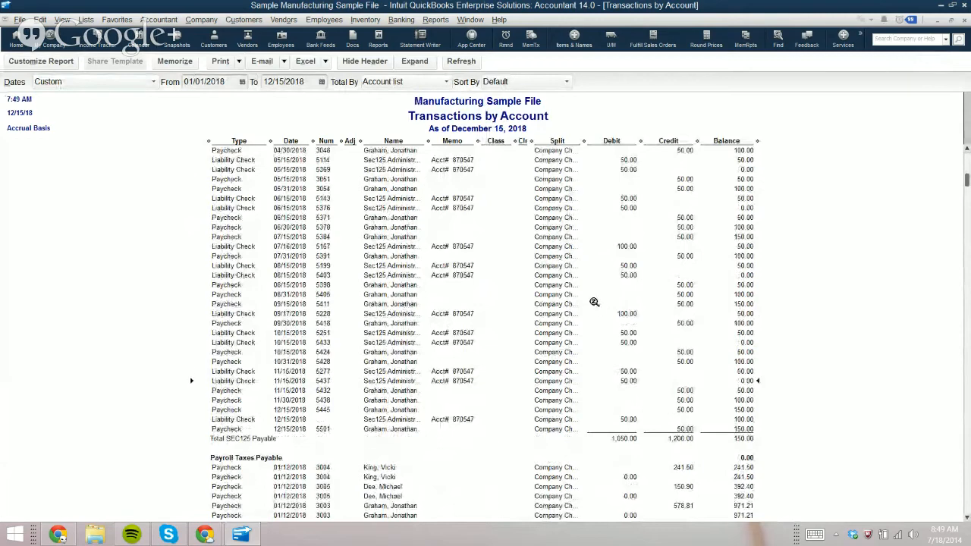
scroll(600, 304, "down", 2)
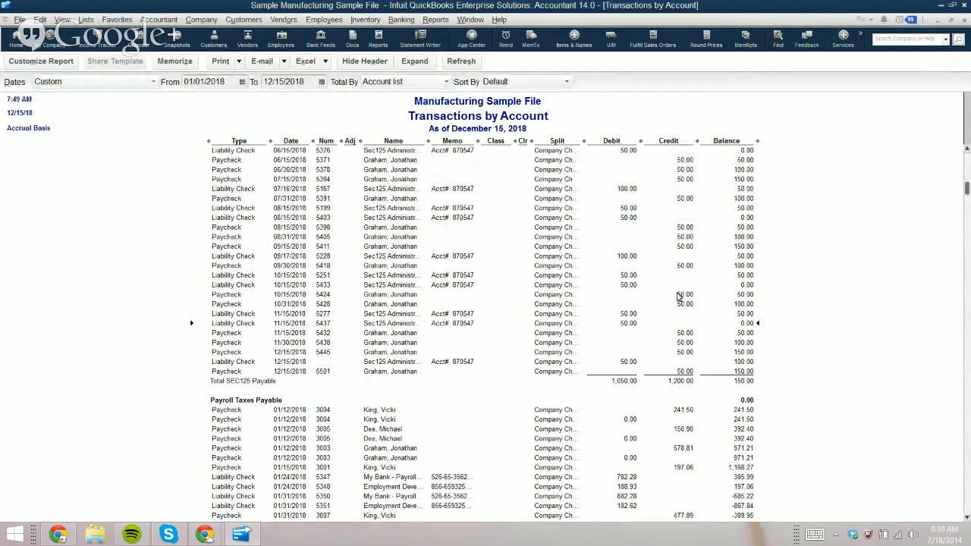
key("Down")
key("Up")
key("Up")
key("Up")
scroll(491, 296, "down", 10)
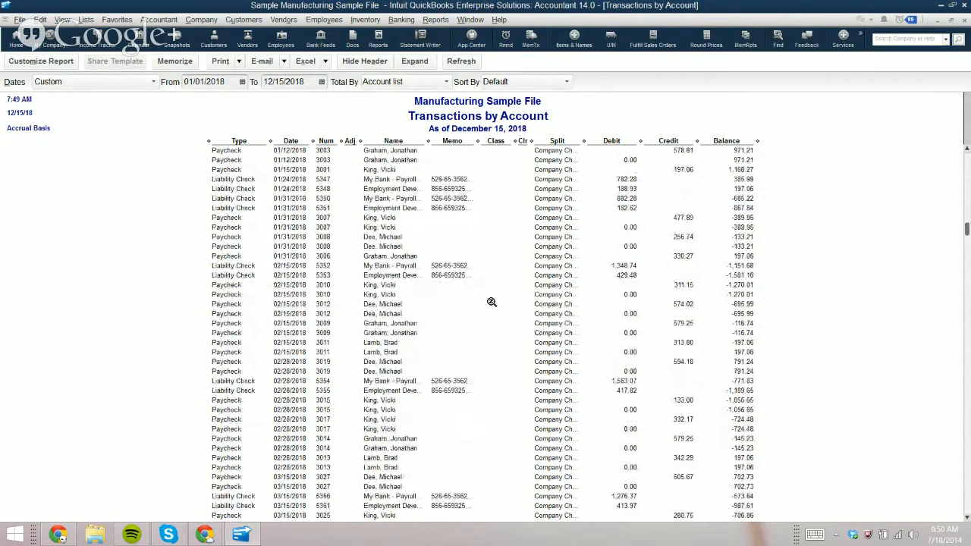
Step: Review the Payroll Taxes Payable entries through the Payroll Liabilities total, and close the transactions report
left_click(499, 213)
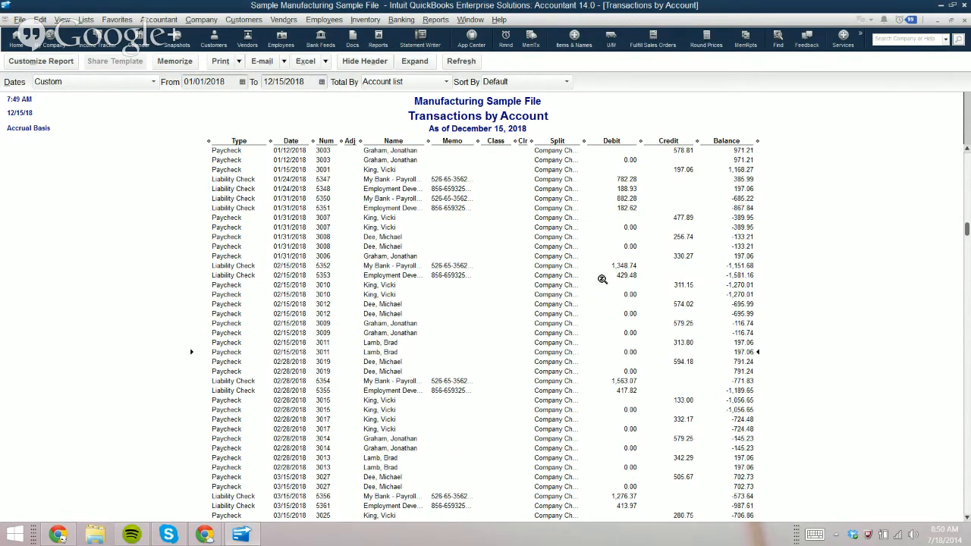
scroll(599, 280, "down", 1)
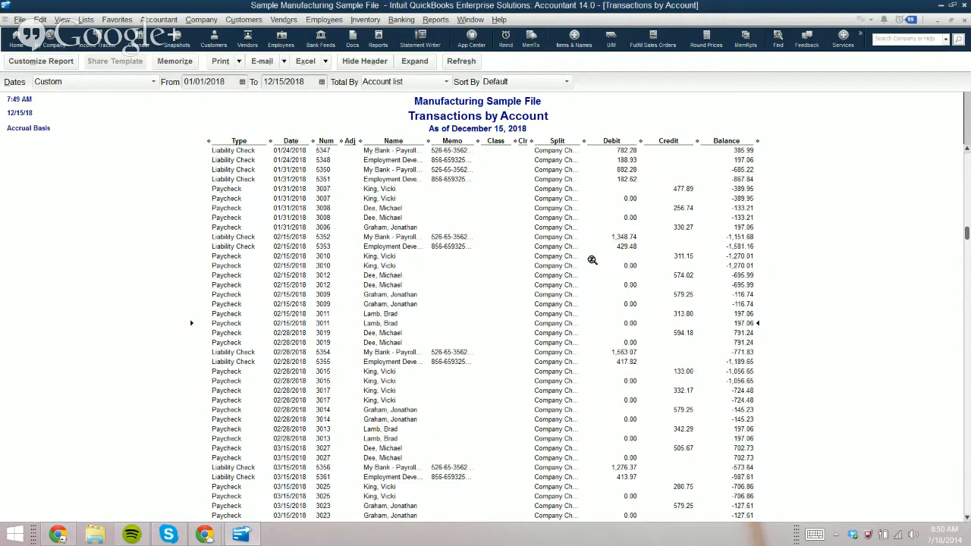
scroll(592, 259, "down", 1)
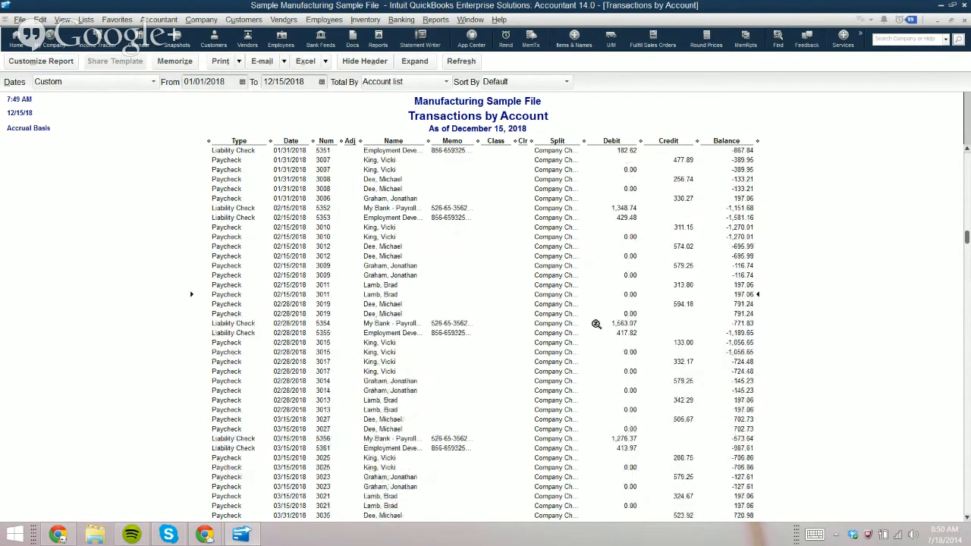
scroll(595, 321, "down", 5)
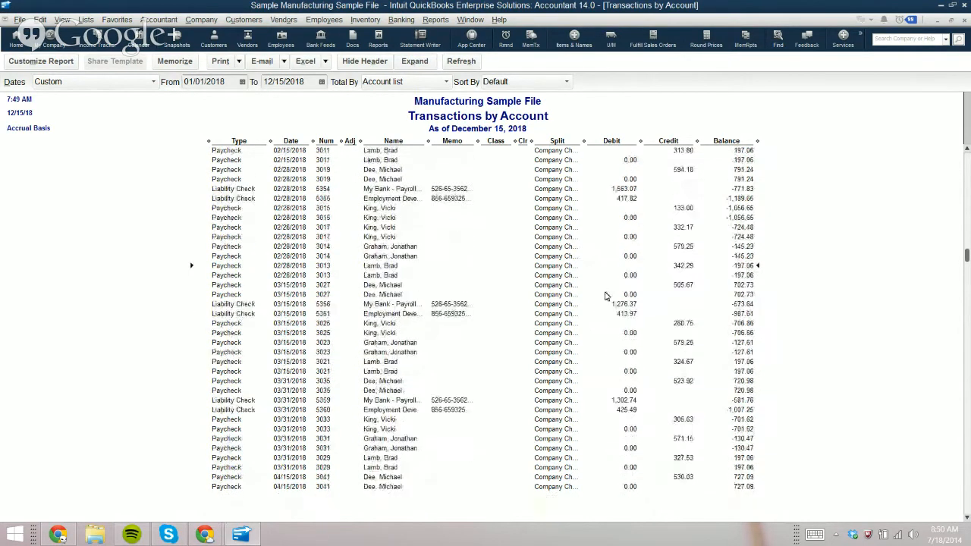
scroll(600, 292, "down", 6)
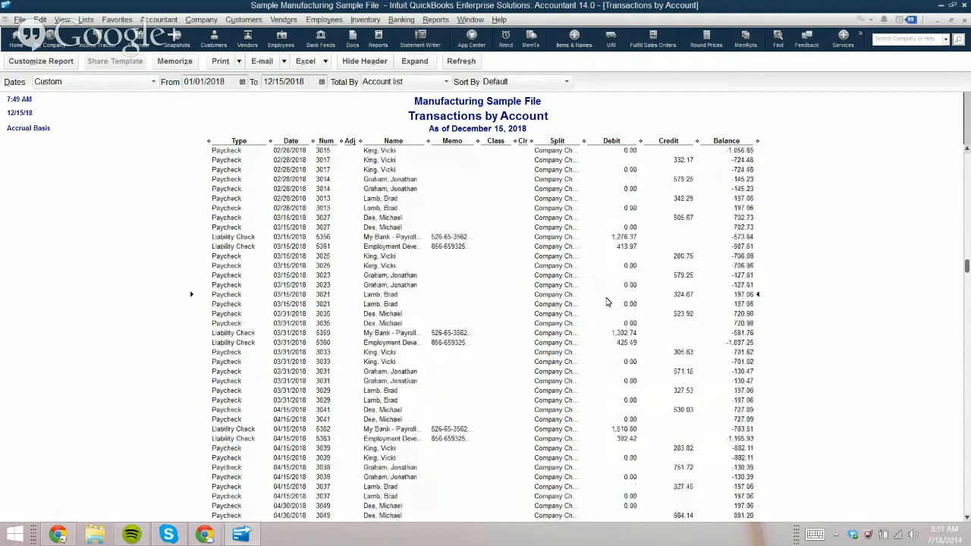
scroll(608, 298, "down", 1)
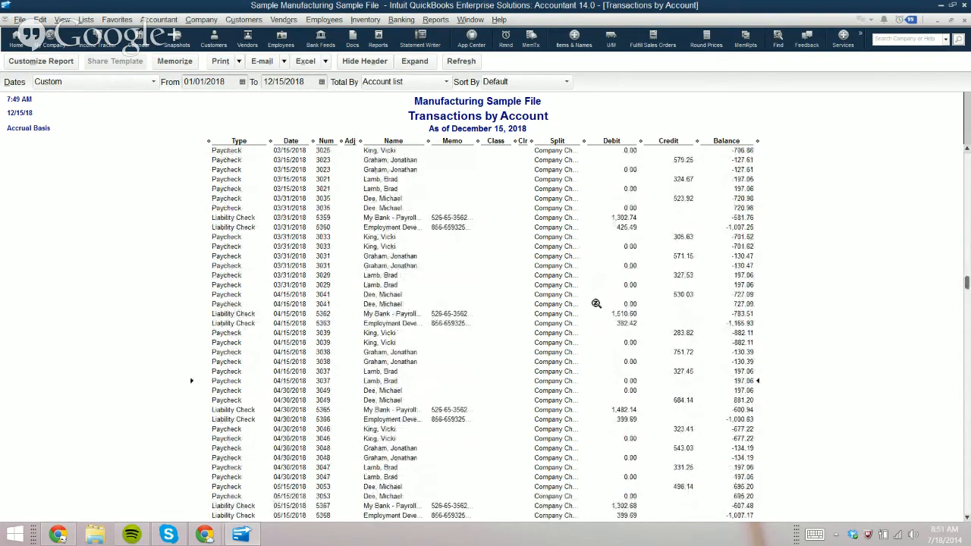
scroll(597, 304, "down", 10)
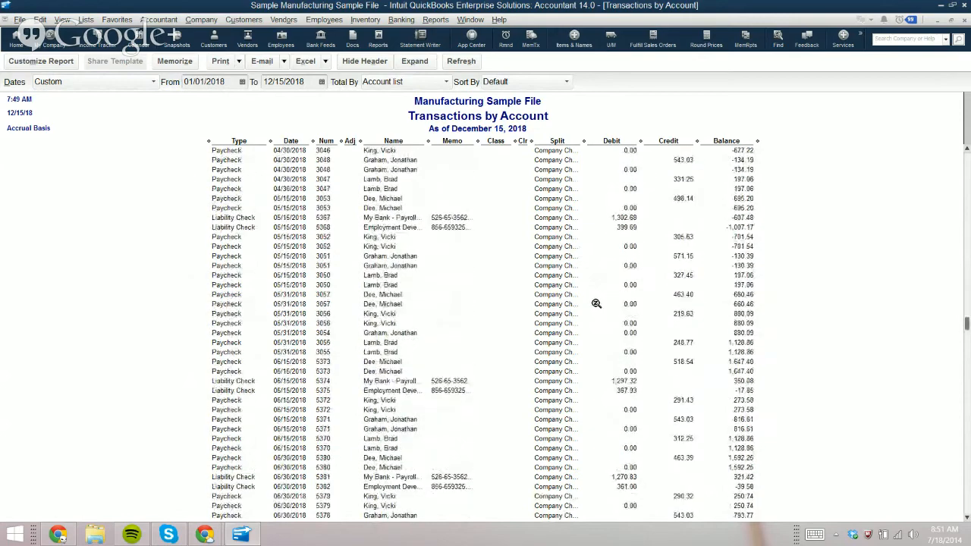
scroll(597, 303, "down", 8)
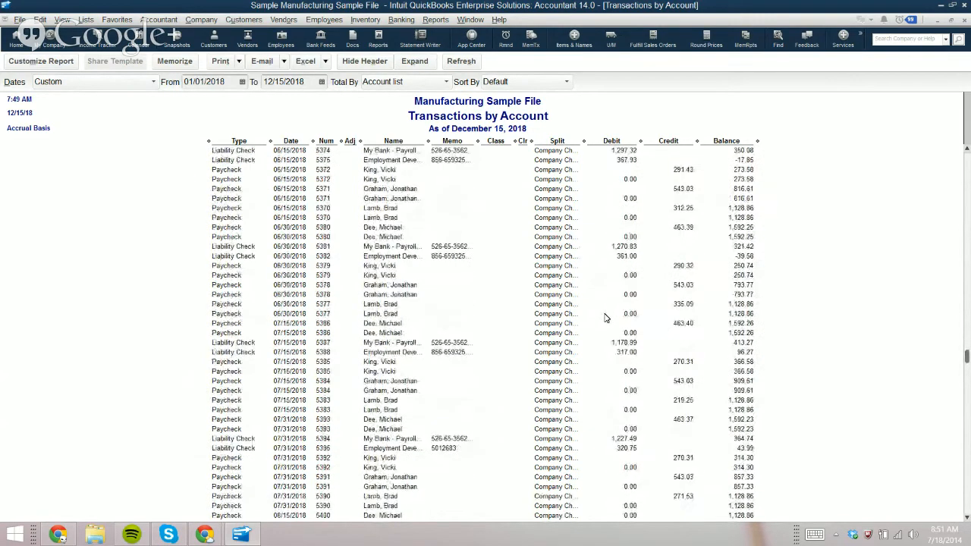
scroll(605, 317, "down", 4)
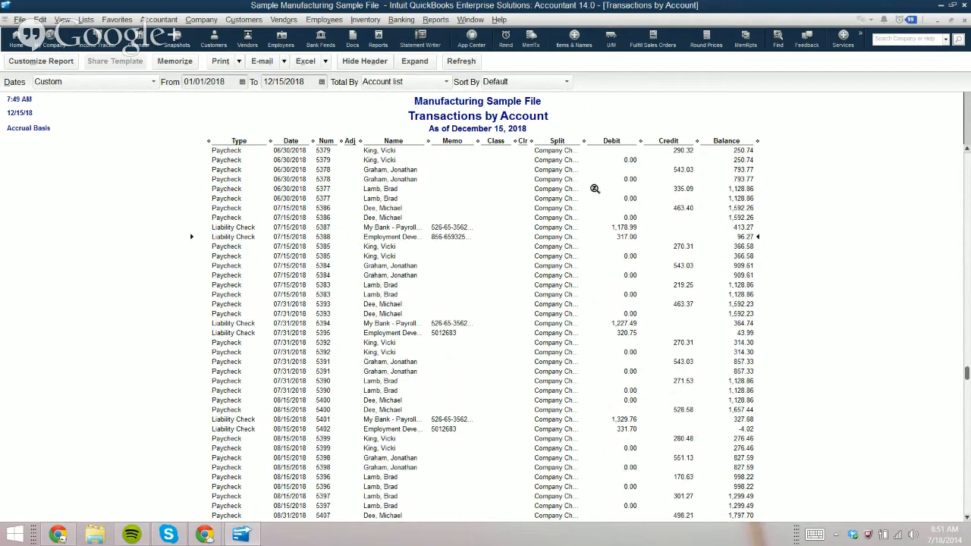
scroll(596, 194, "down", 7)
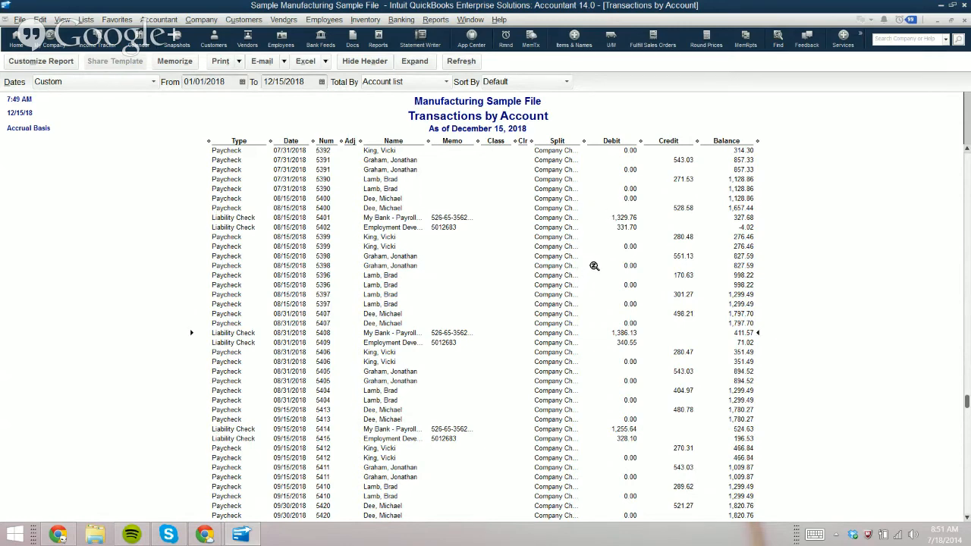
scroll(594, 265, "down", 5)
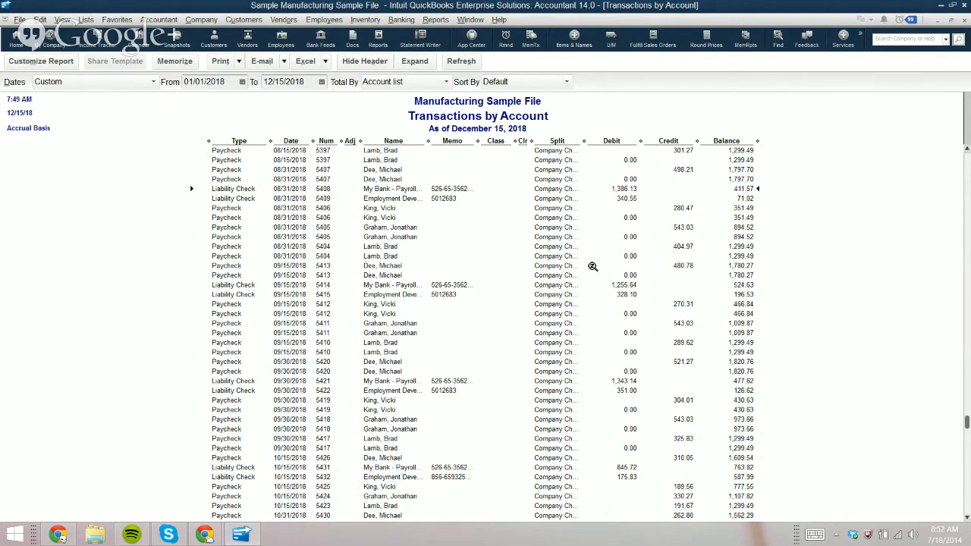
left_click(579, 420)
scroll(592, 335, "down", 10)
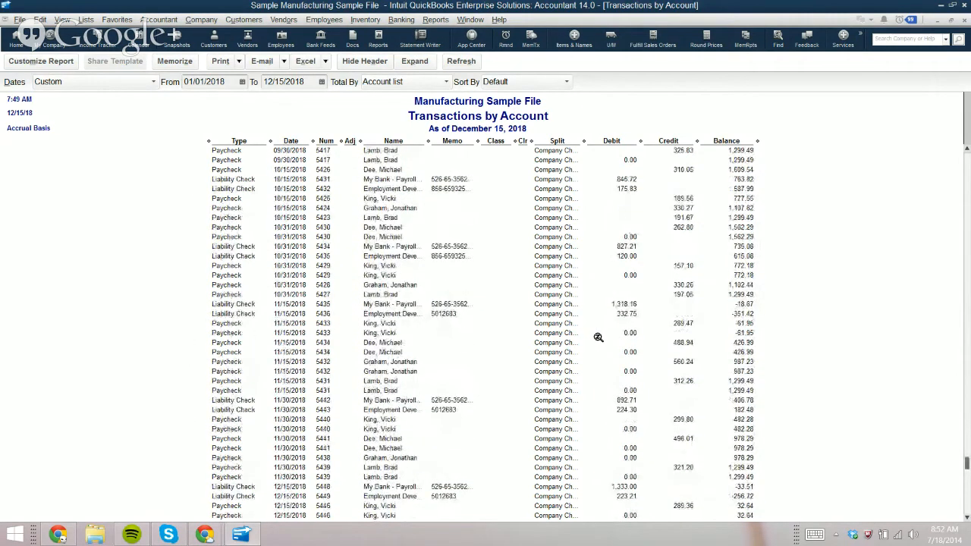
scroll(598, 338, "down", 6)
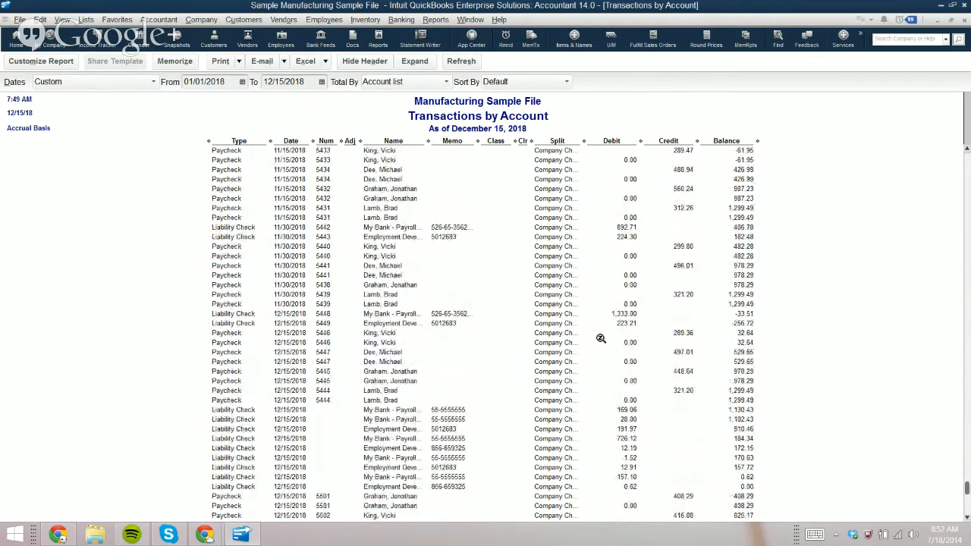
scroll(561, 326, "down", 3)
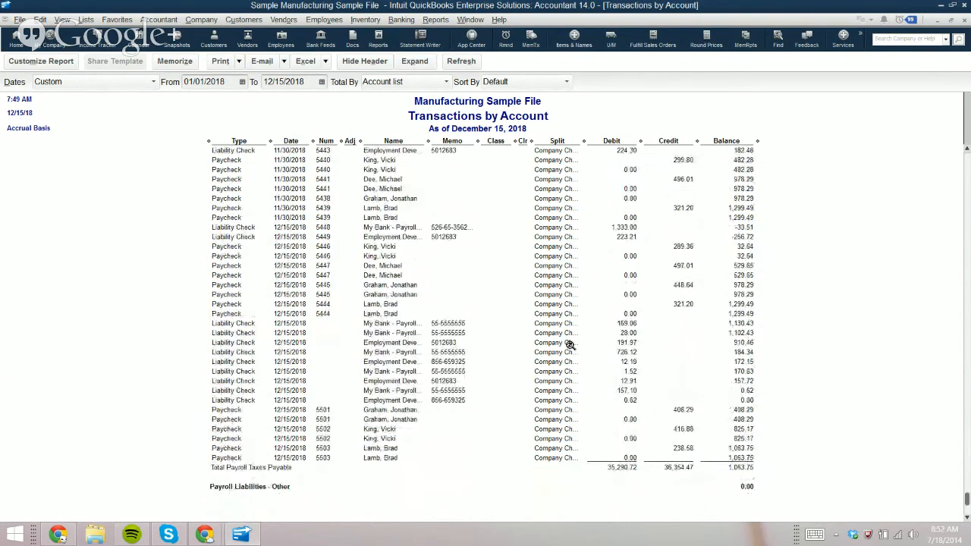
scroll(569, 346, "down", 2)
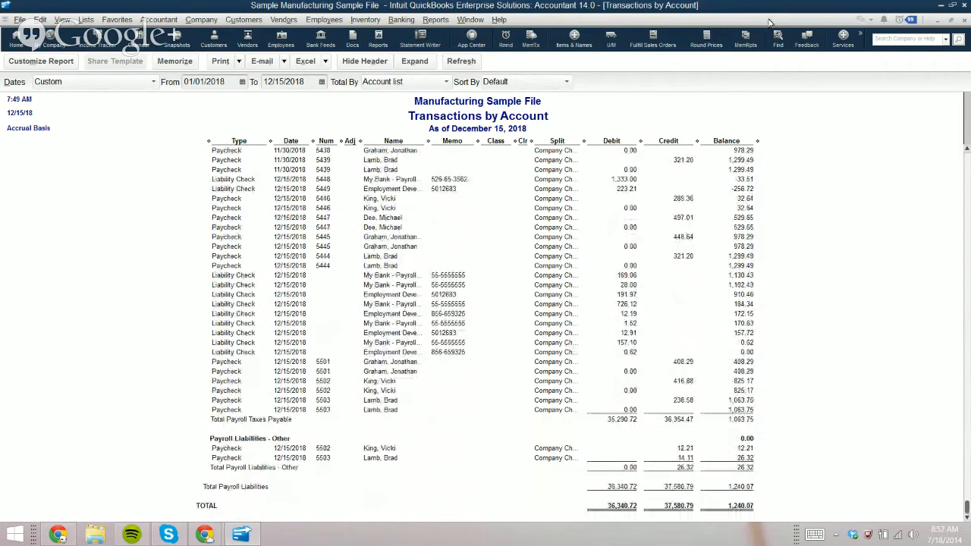
key("Escape")
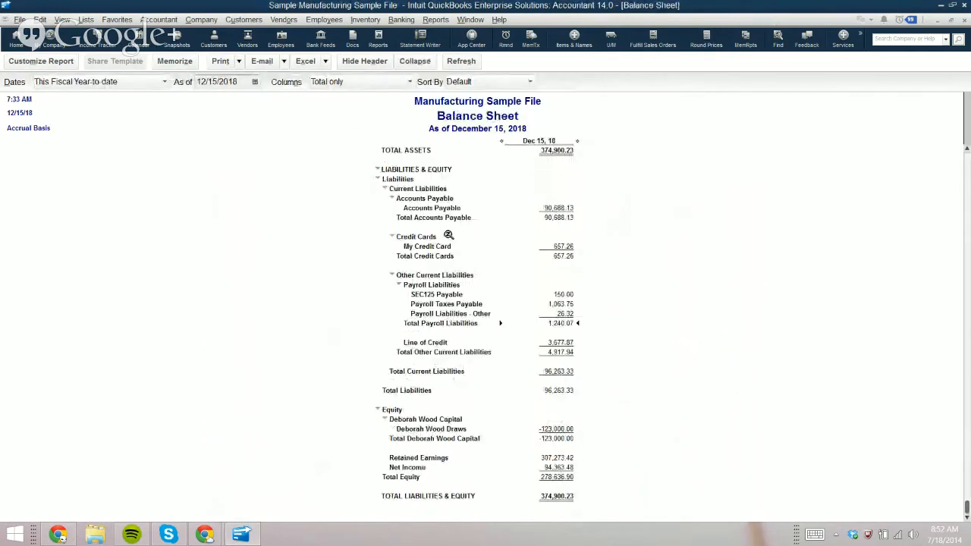
Step: Customize the Balance Sheet to add a Previous Year comparison with a % Change subcolumn
key("Up")
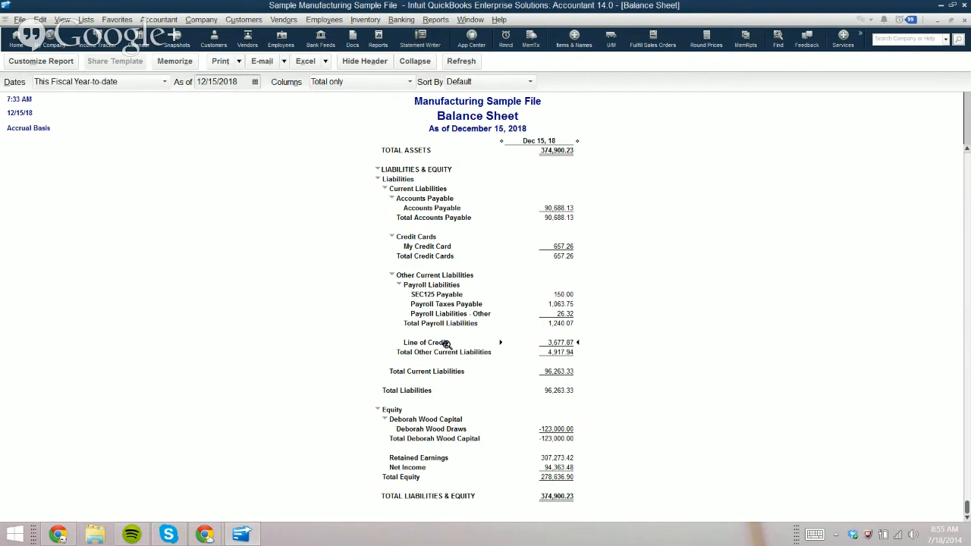
scroll(522, 350, "down", 3)
left_click(44, 59)
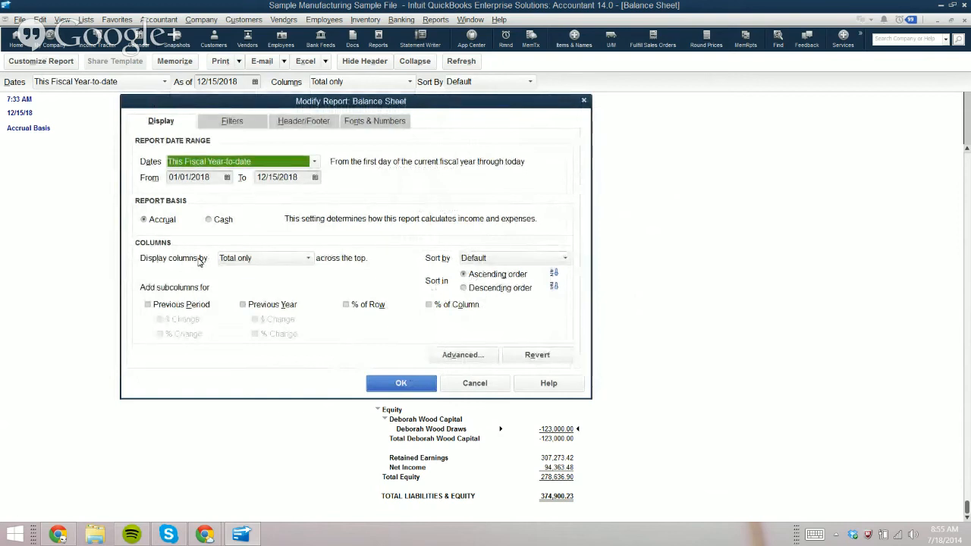
key("alt+y")
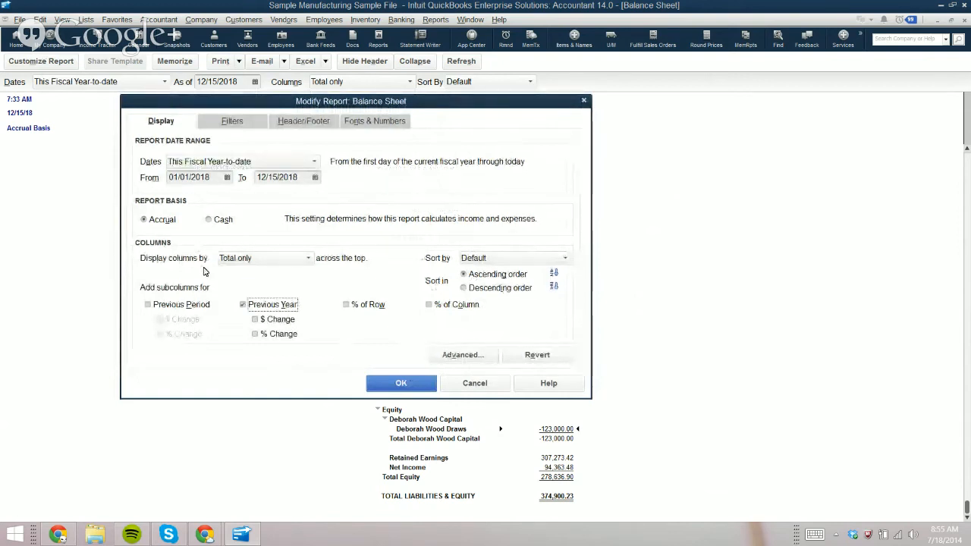
left_click(255, 335)
left_click(386, 384)
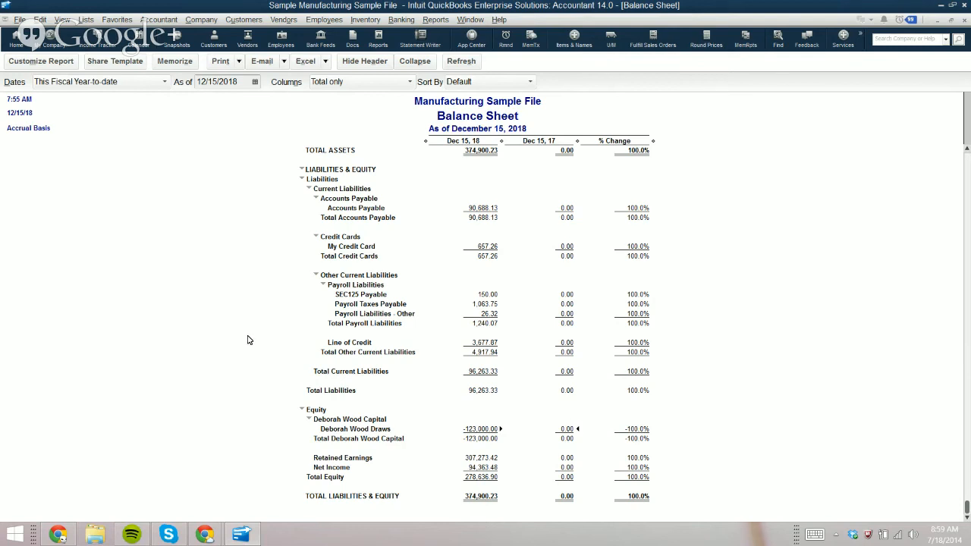
Step: Examine the Balance Sheet's equity section, including the owner's capital account and draws, down to Total Liabilities & Equity
left_click(309, 419)
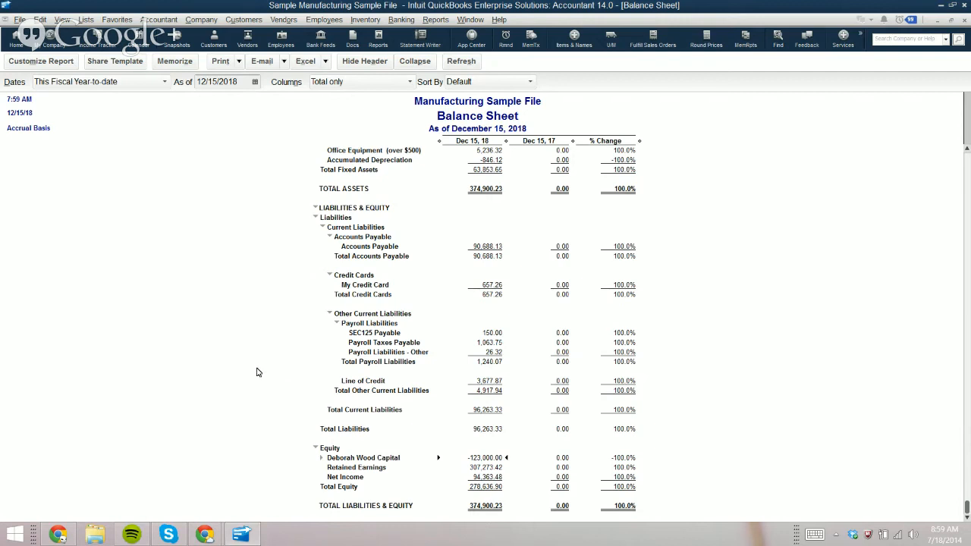
scroll(363, 343, "down", 2)
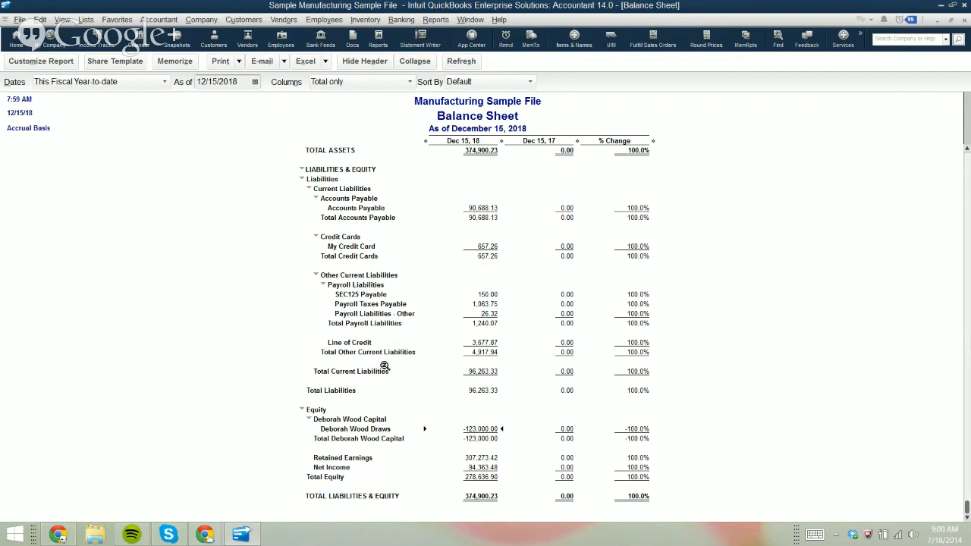
scroll(385, 367, "down", 1)
scroll(377, 382, "down", 1)
scroll(390, 403, "down", 1)
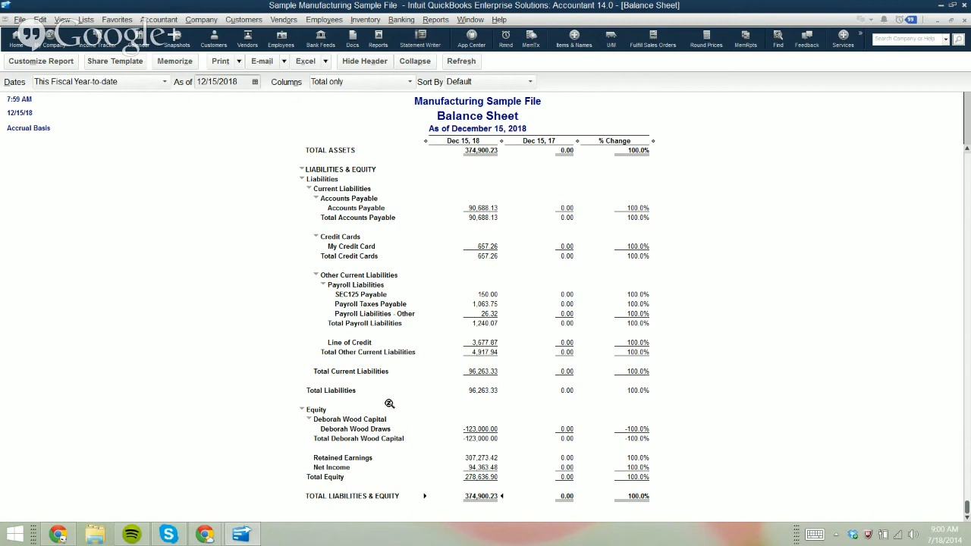
Step: Restore the report windows to their smaller size and close Vendor Balance Detail, without memorizing it, and A/P Aging Summary
double_click(765, 18)
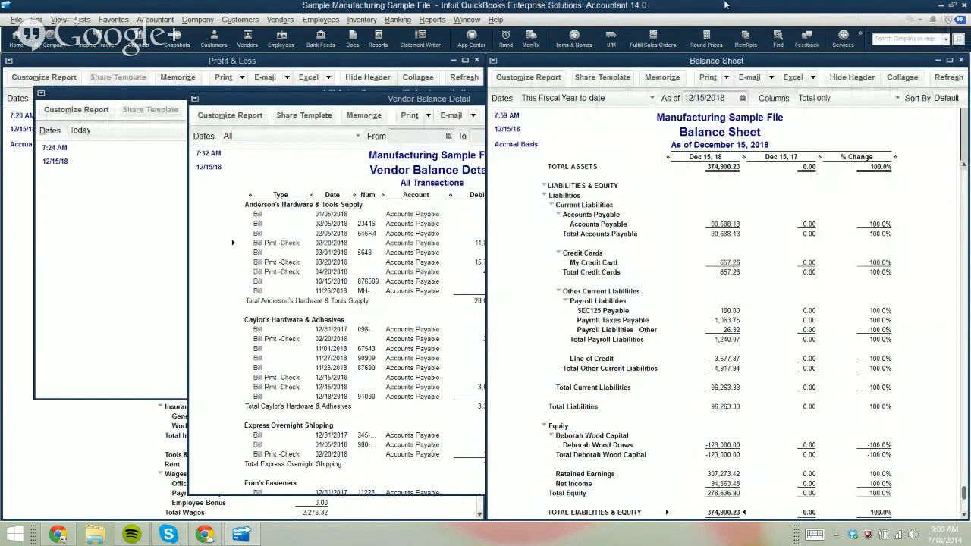
left_click(319, 234)
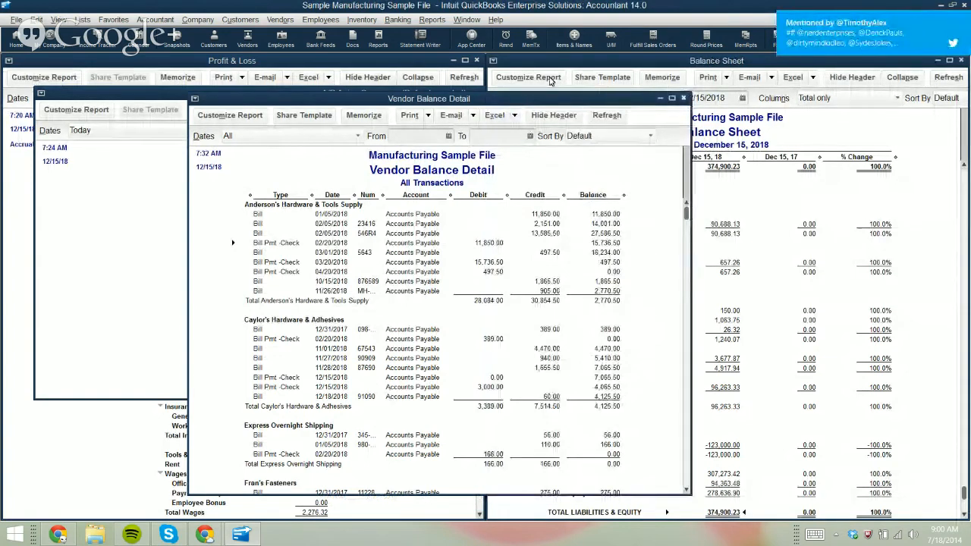
key("Escape")
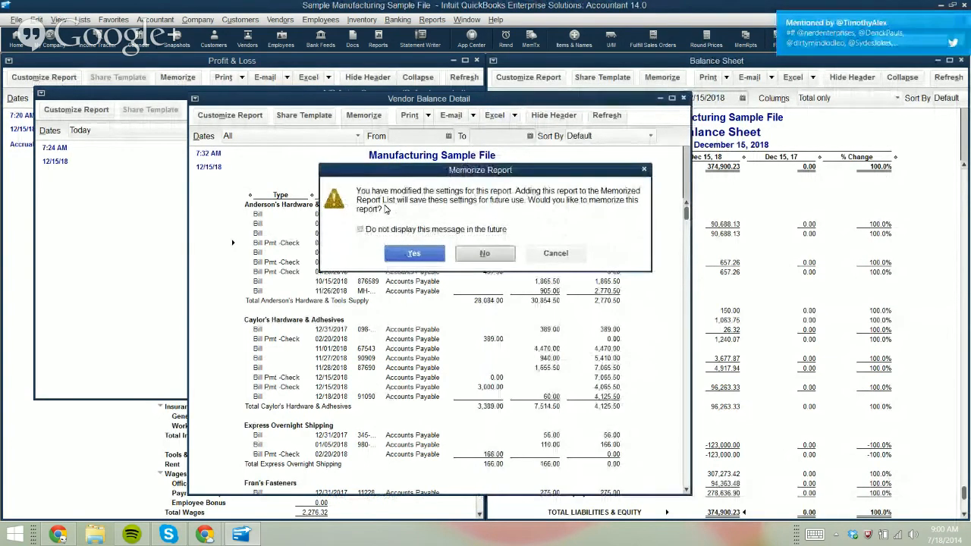
left_click(485, 252)
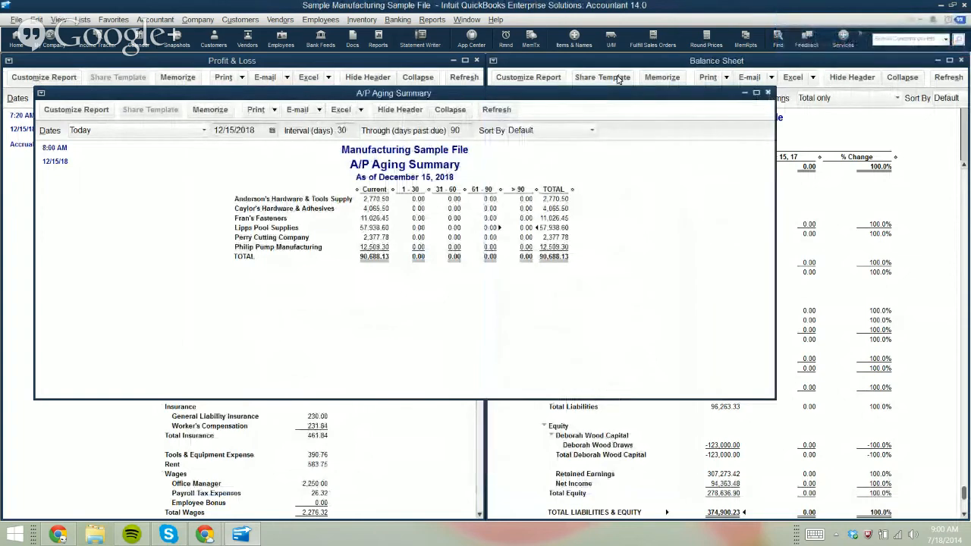
key("Escape")
Step: Open the transaction detail behind the Profit & Loss report's total income and total it by Customer
left_click(243, 150)
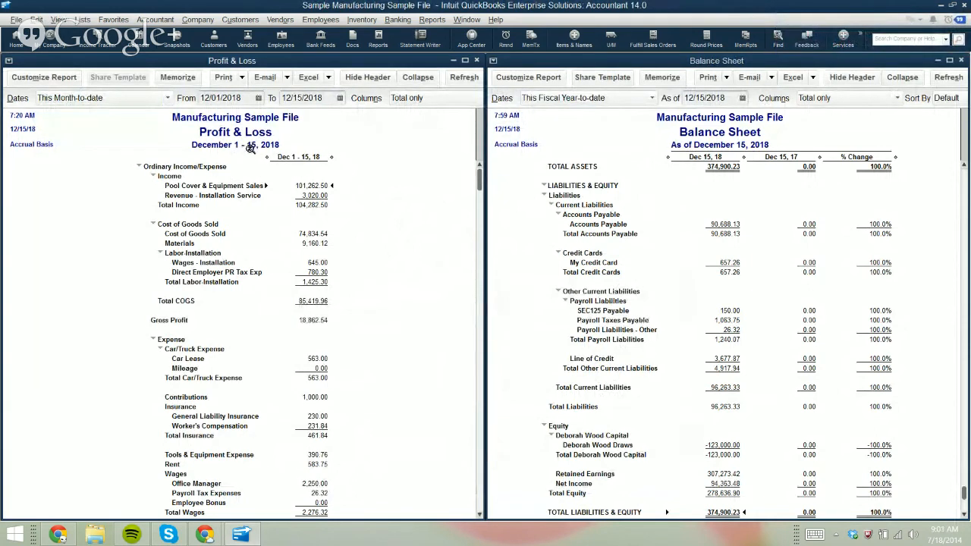
double_click(245, 163)
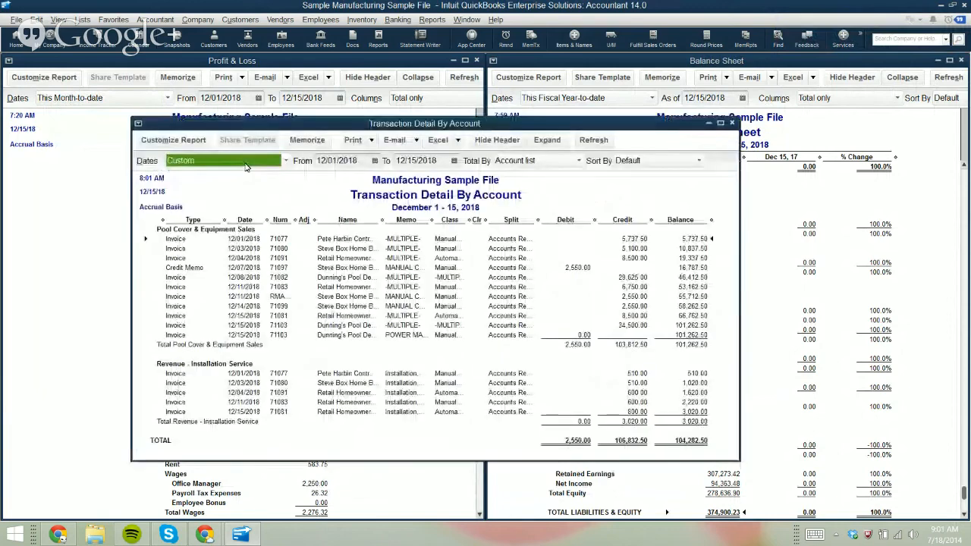
left_click(526, 161)
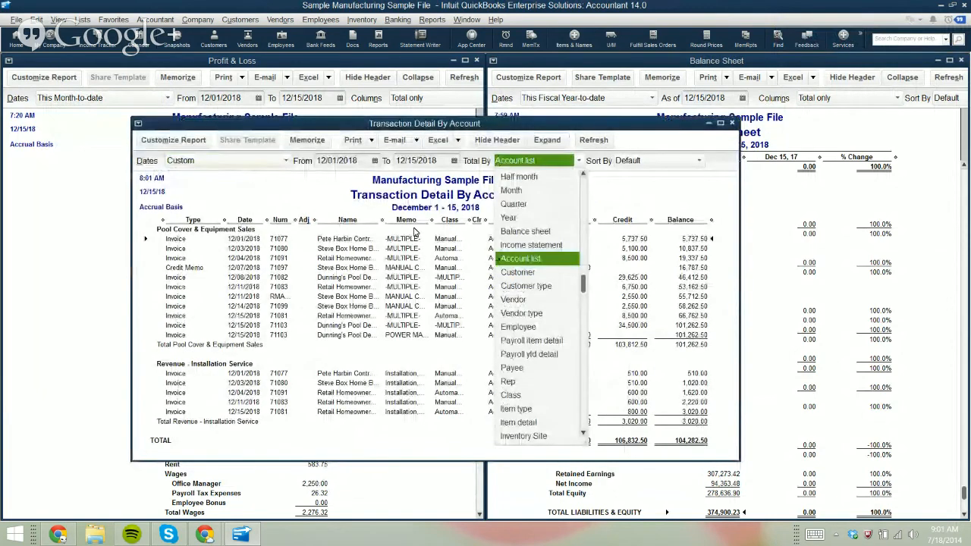
left_click(520, 272)
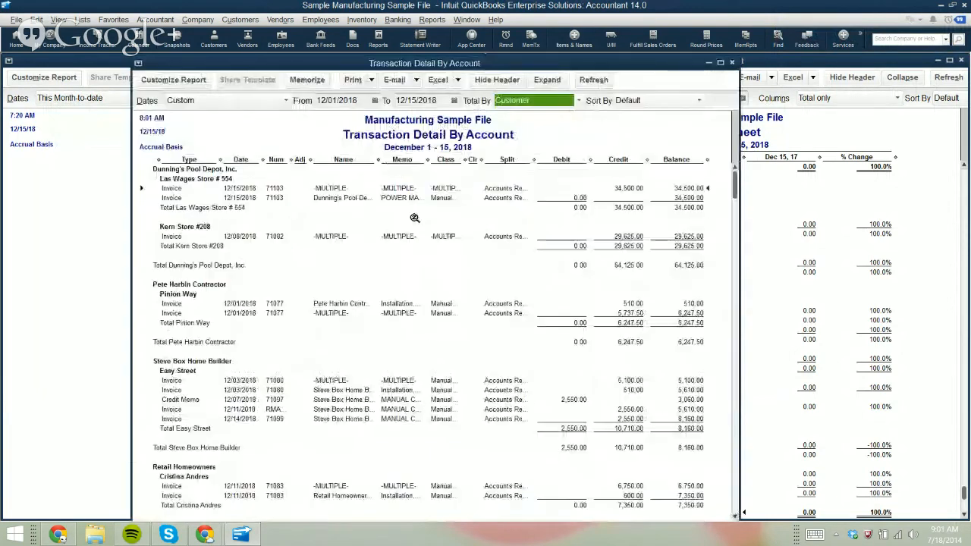
Step: Maximize the Transaction Detail By Account report to examine the income entries grouped by customer, and restore its window size
double_click(581, 57)
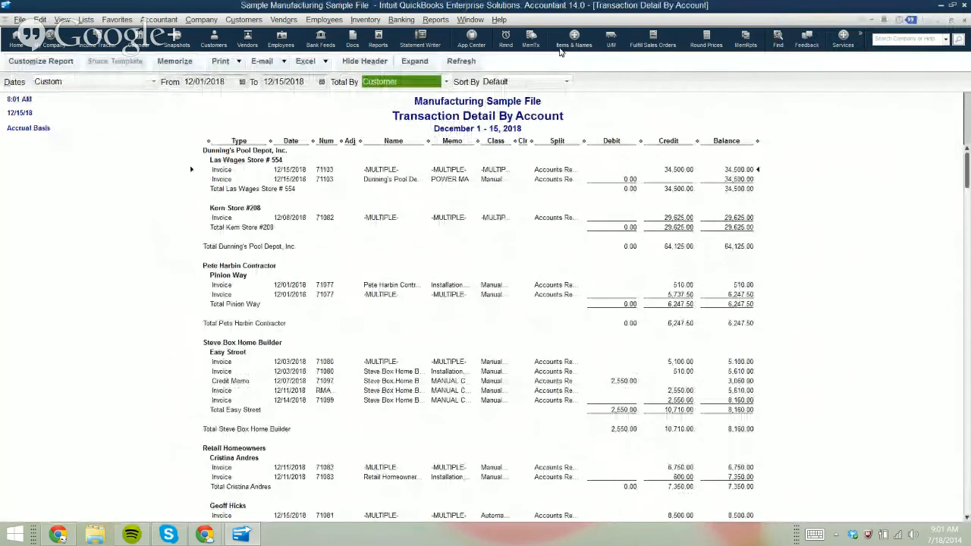
left_click(561, 199)
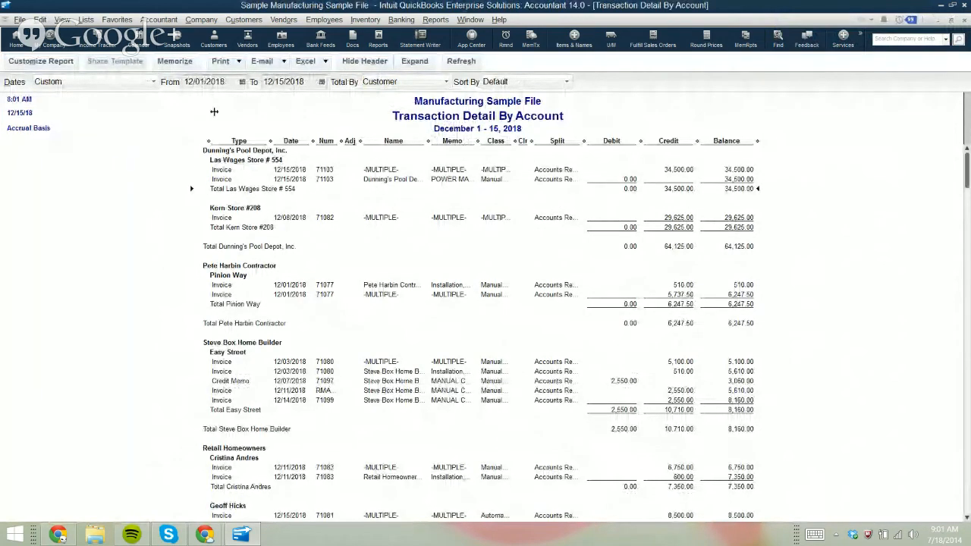
left_click(238, 135)
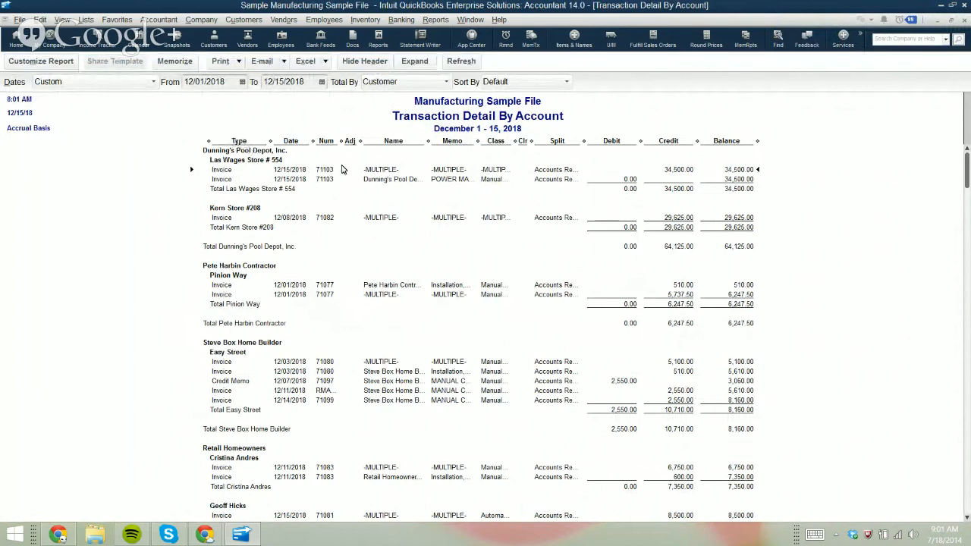
double_click(761, 22)
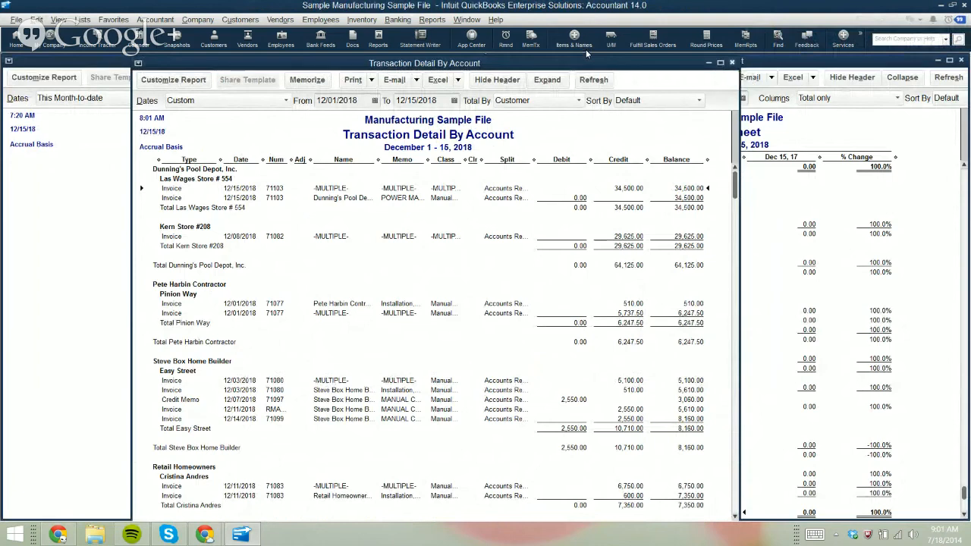
Step: Close the customer-grouped income detail without memorizing it, and open the Profit & Loss report's General Liability Insurance detail totaled by Vendor
left_click(732, 63)
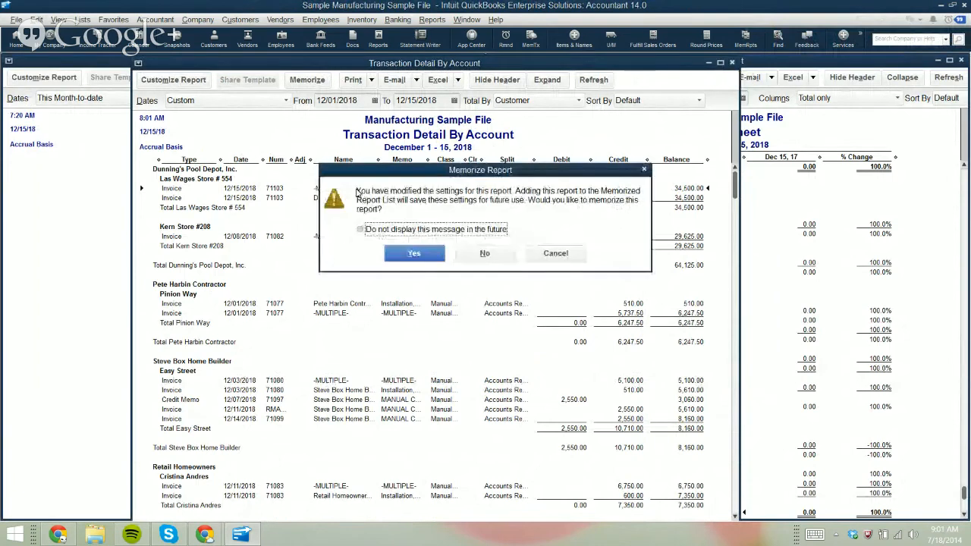
left_click(485, 254)
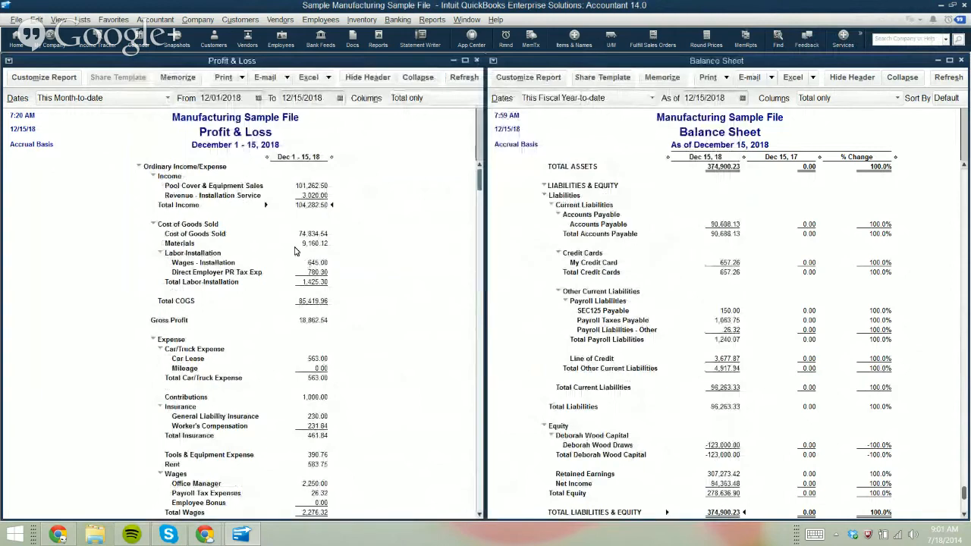
scroll(303, 270, "down", 2)
scroll(297, 273, "down", 2)
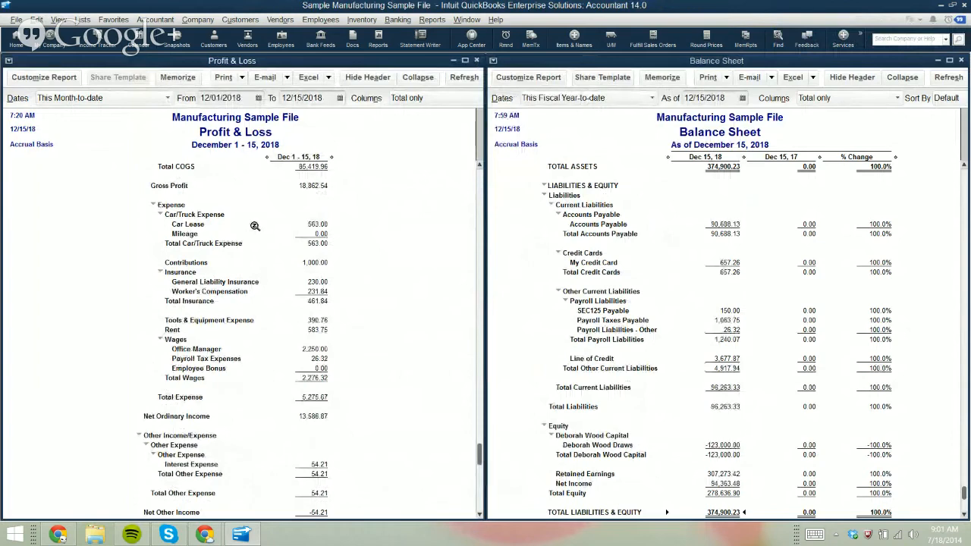
double_click(256, 281)
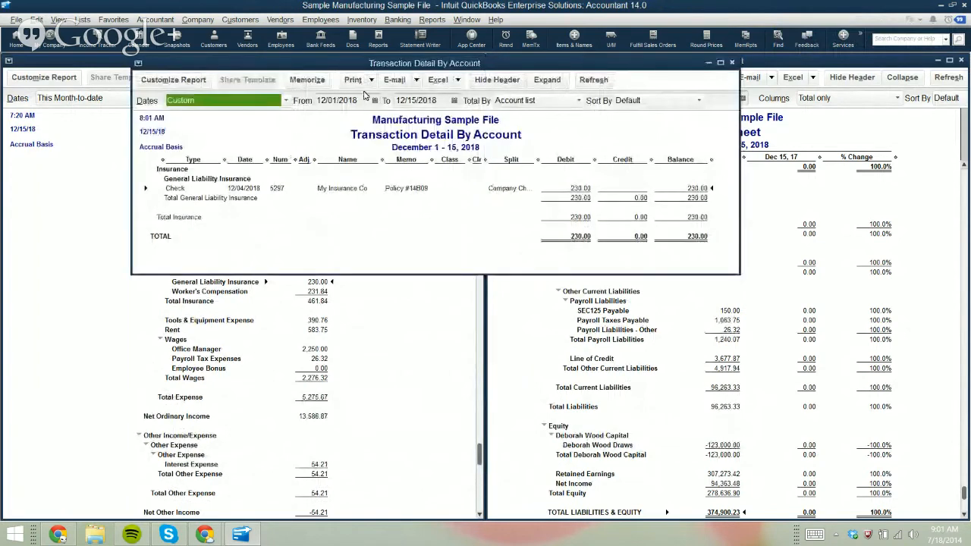
left_click(556, 100)
left_click(515, 239)
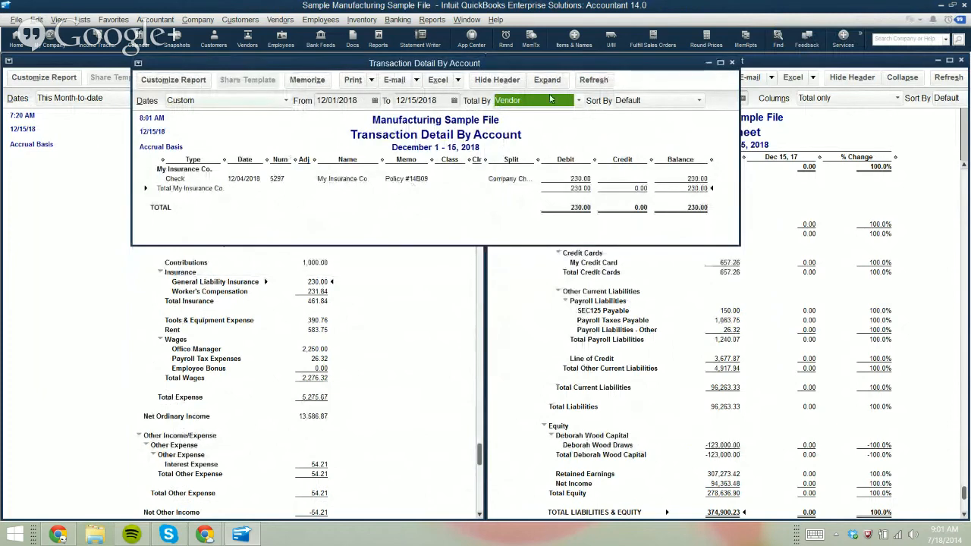
Step: Close the insurance detail without memorizing it, and set the Profit & Loss report's date range to This Fiscal Year
left_click(732, 63)
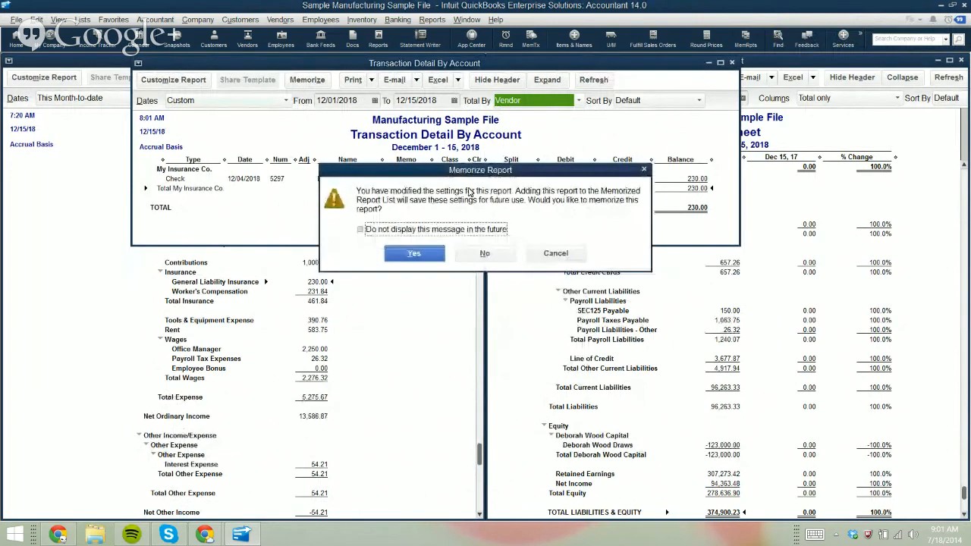
left_click(484, 253)
left_click(84, 98)
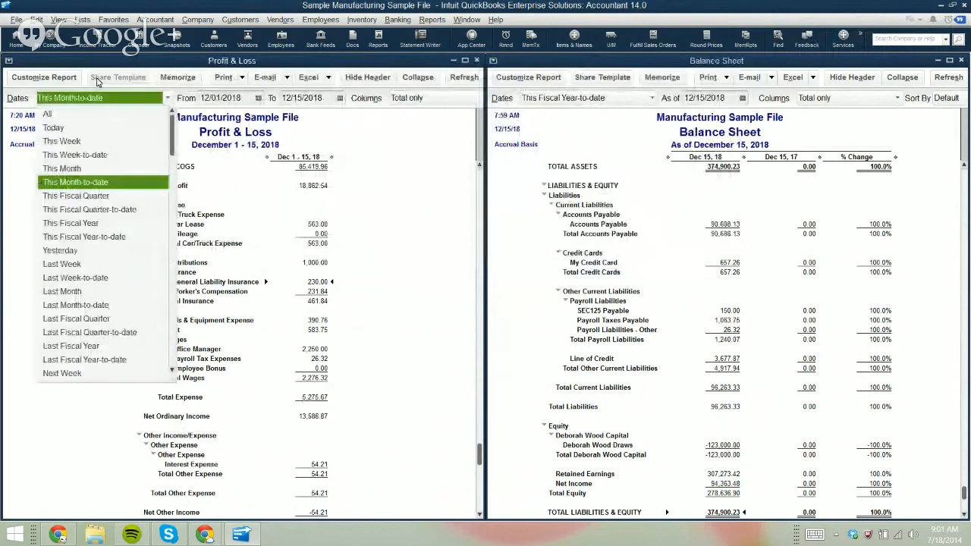
left_click(70, 223)
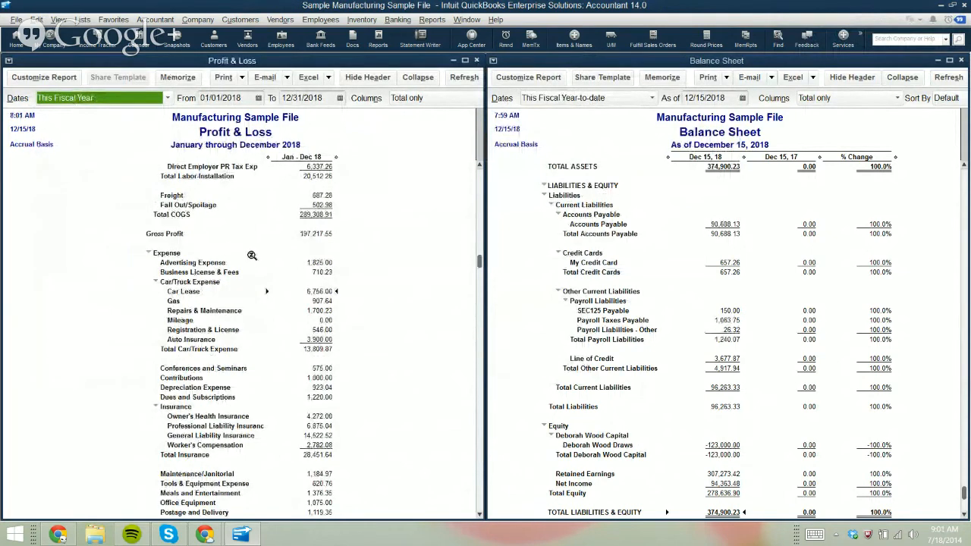
Step: Open the transaction detail behind the Car/Truck Repairs & Maintenance expense and total it by Payee
double_click(255, 310)
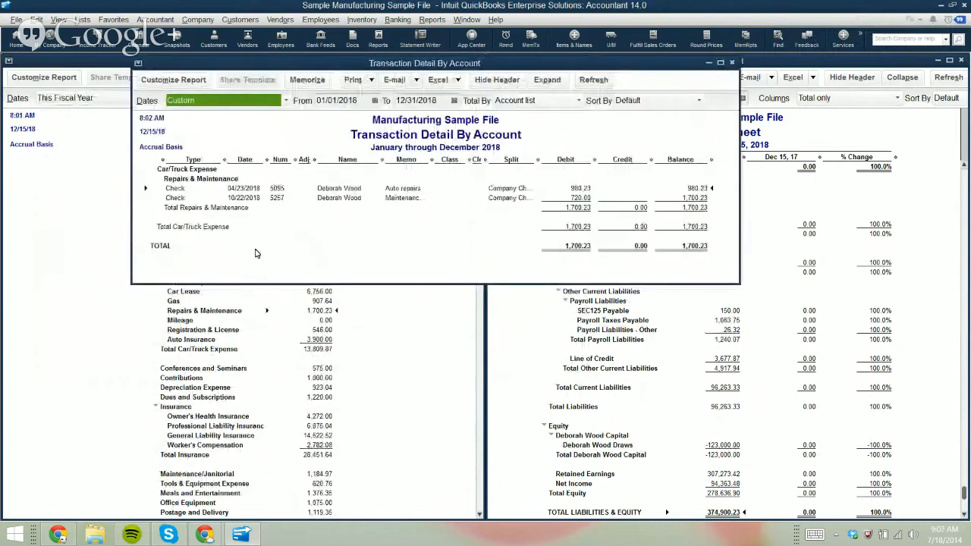
left_click(579, 100)
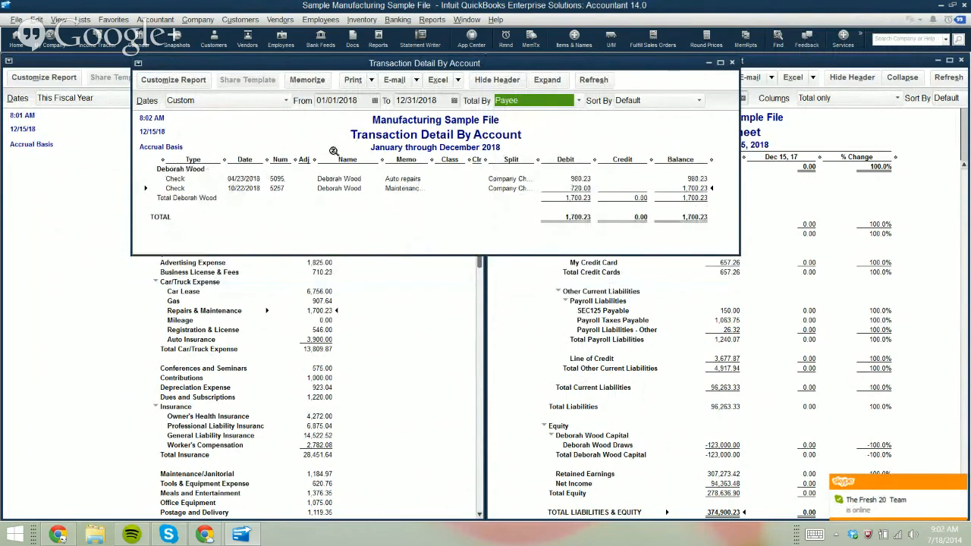
left_click(355, 124)
Step: Widen the Memo column and enlarge the report window to read the full memos, and close the report without memorizing it
left_click_drag(434, 160, 503, 159)
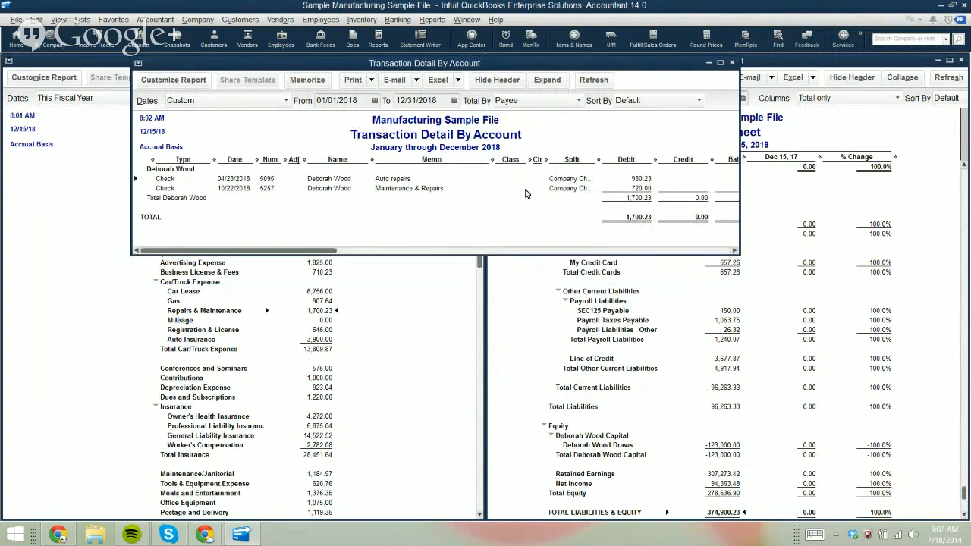
left_click_drag(591, 203, 724, 254)
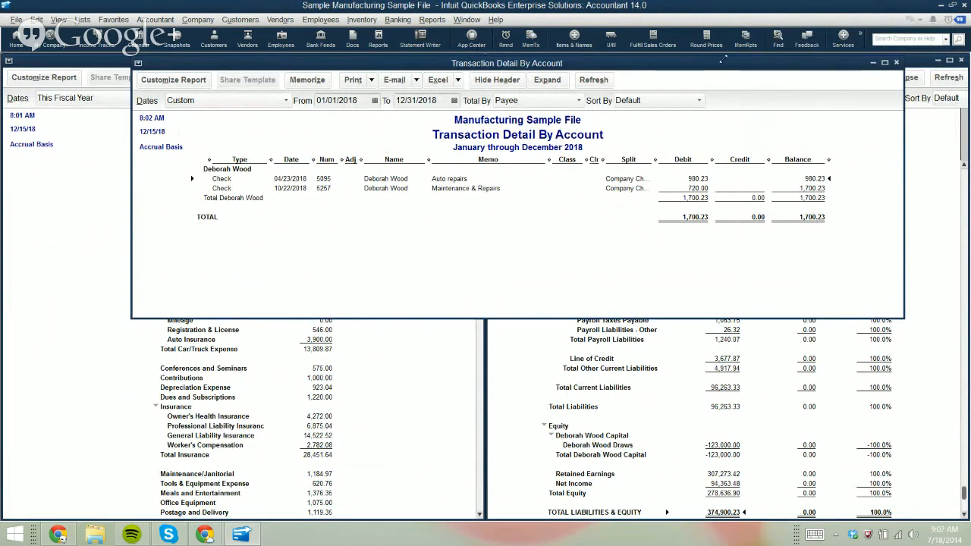
key("Escape")
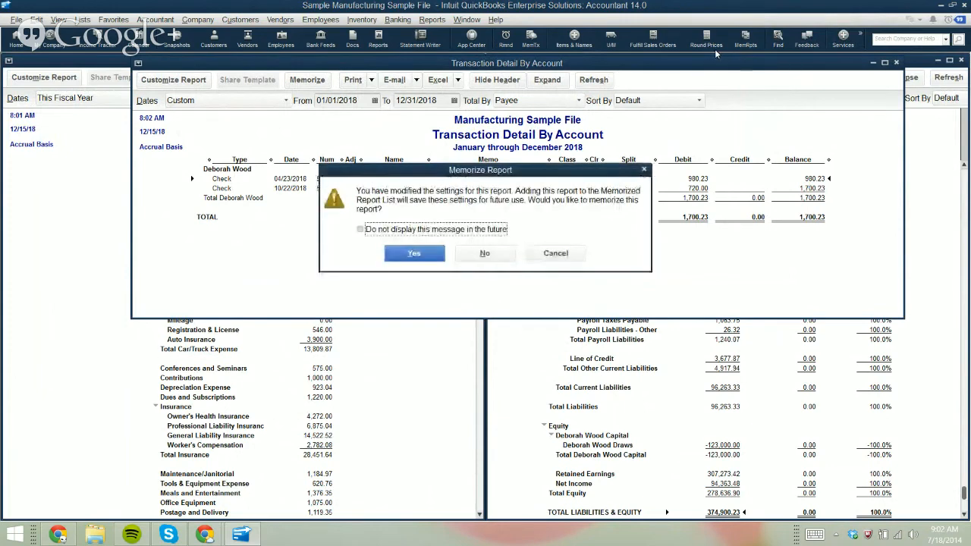
left_click(485, 253)
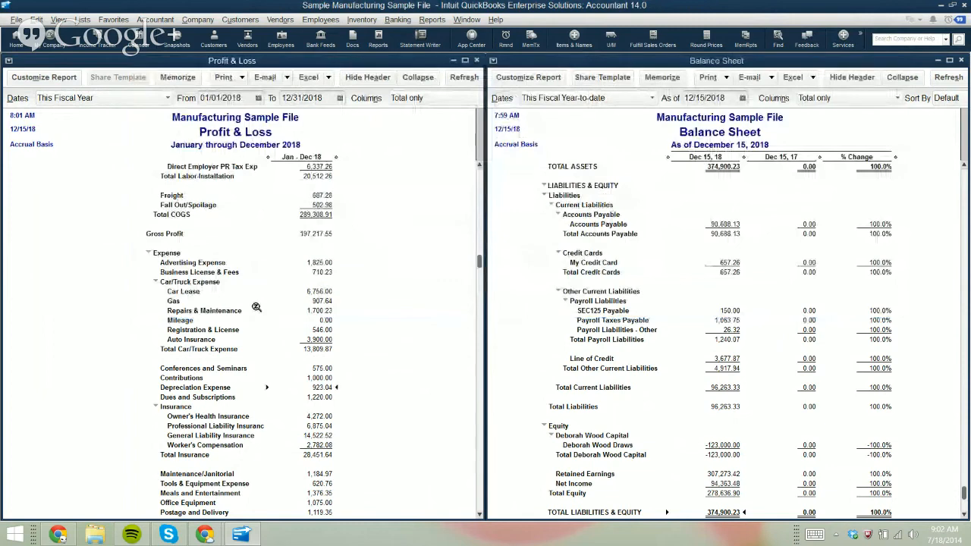
Step: Open the transaction detail behind the Dues and Subscriptions expense and total it by Payee
scroll(250, 296, "down", 3)
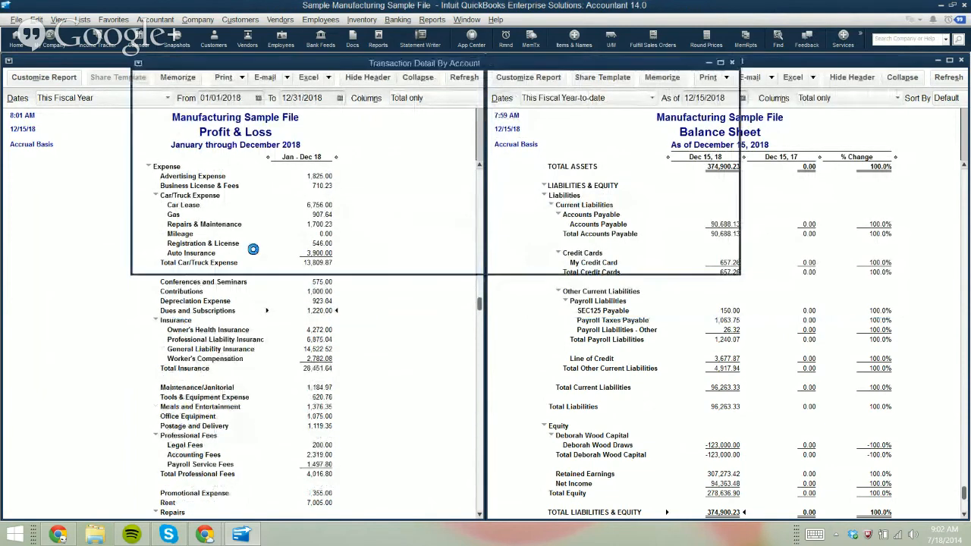
left_click(534, 101)
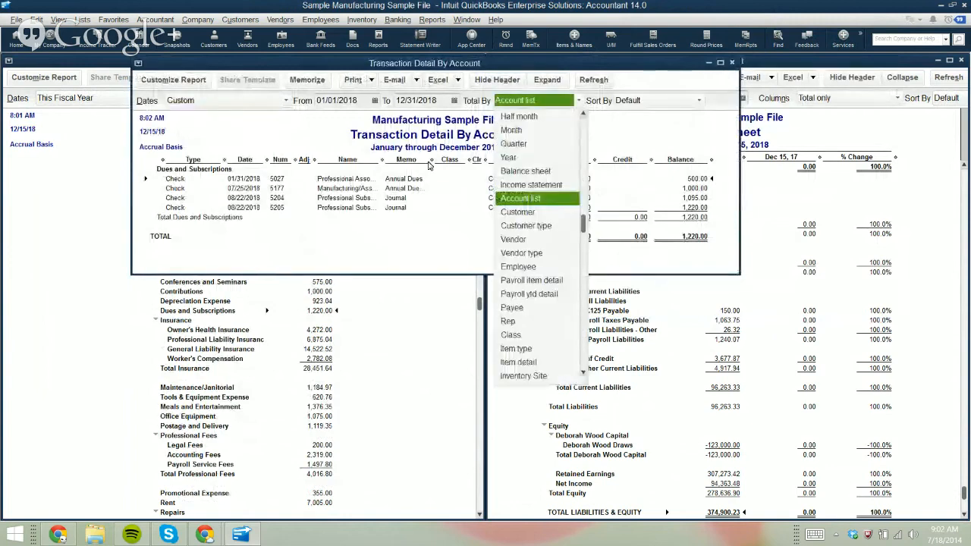
left_click(511, 306)
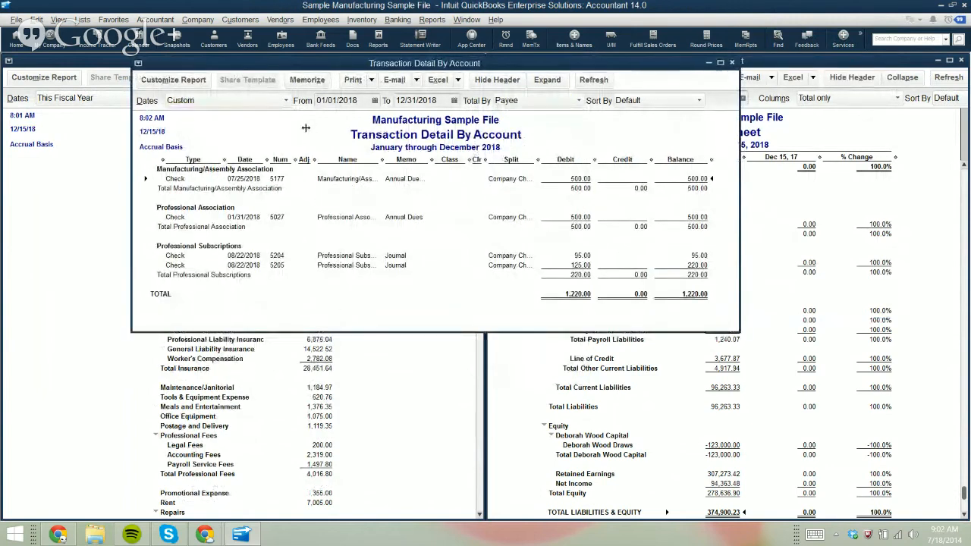
Step: Widen the Name column to examine the dues and subscriptions checks for each payee, and close the report without memorizing it
left_click_drag(380, 159, 463, 167)
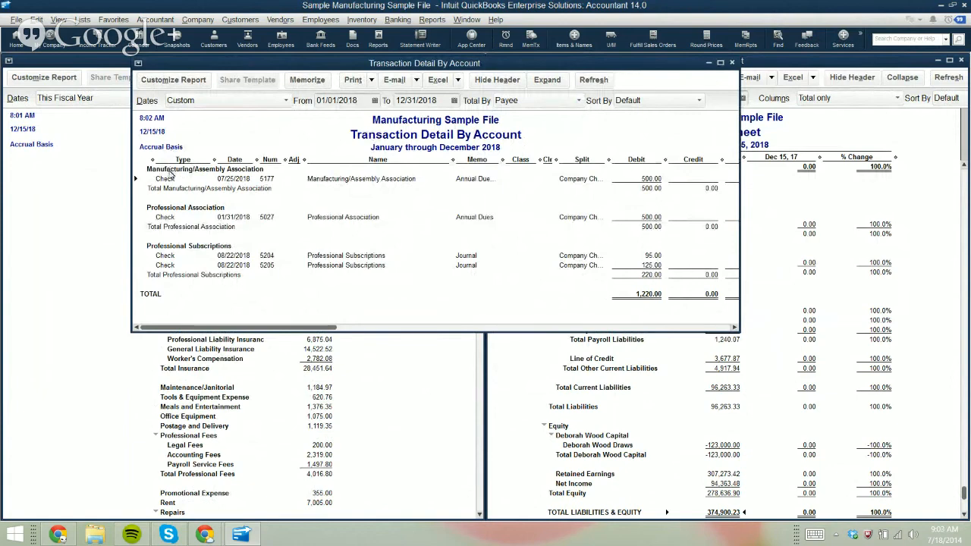
left_click(184, 212)
key("Down")
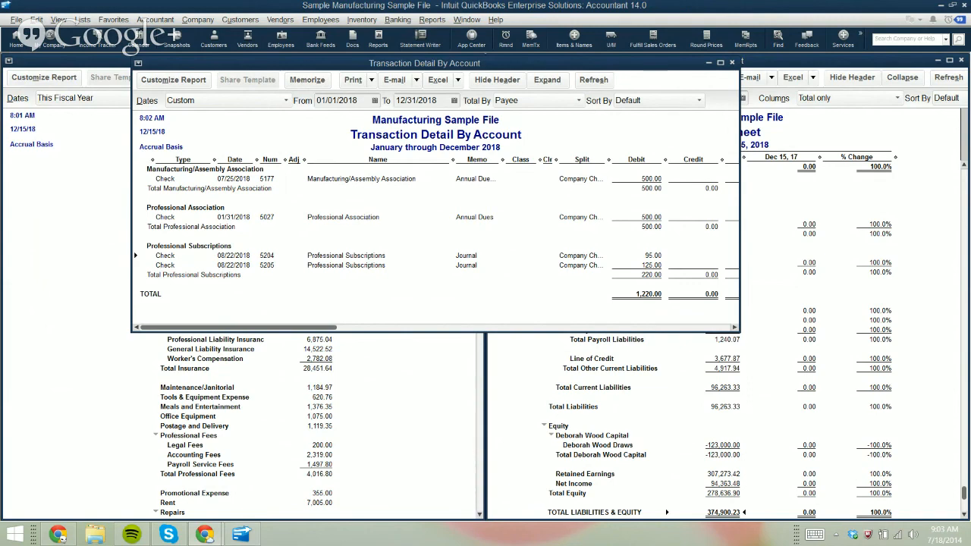
left_click(587, 50)
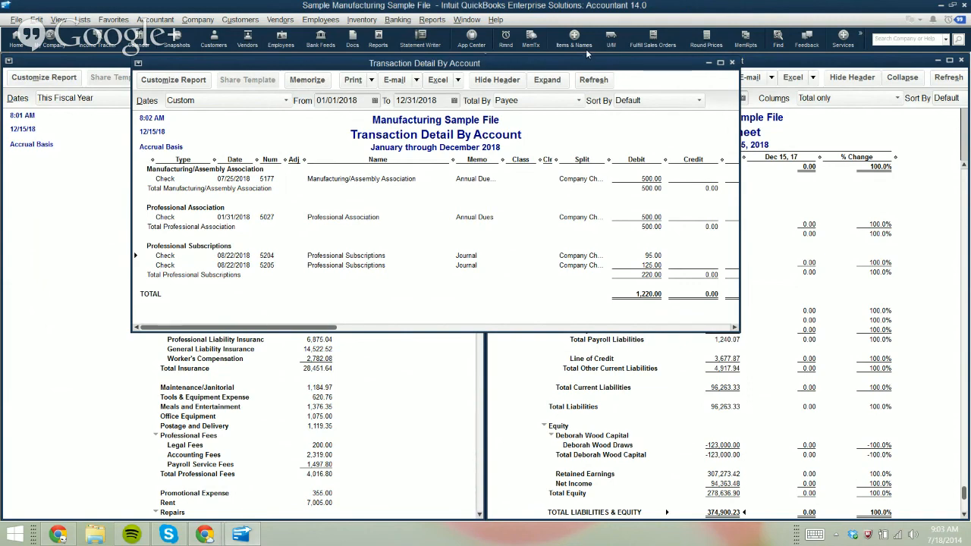
key("Escape")
left_click(485, 253)
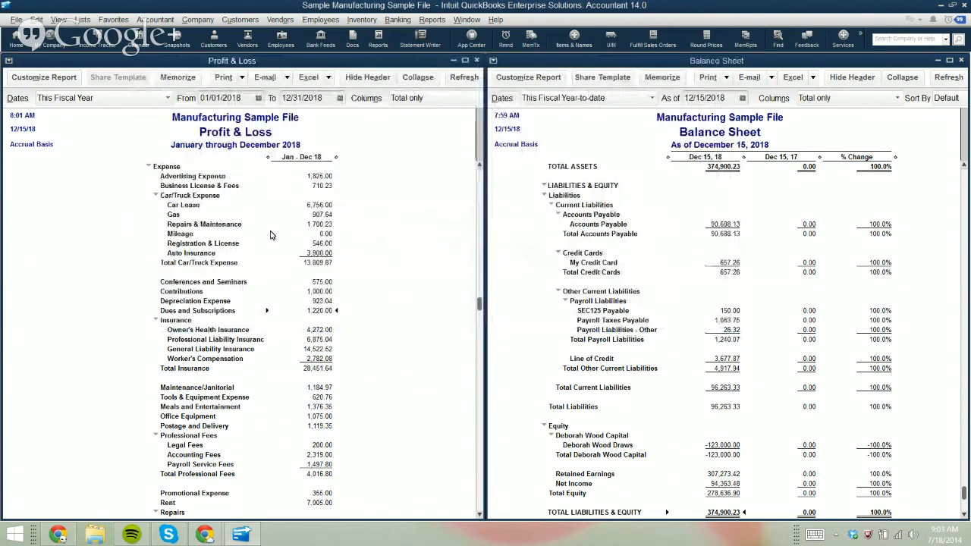
Step: Open the transaction detail behind the Conferences and Seminars expense, with a larger window and a wider Name column
double_click(319, 281)
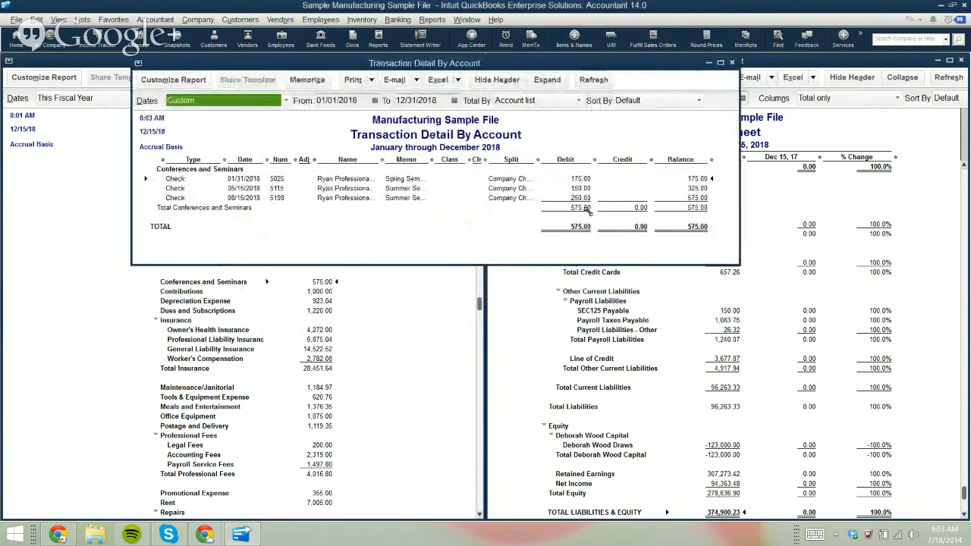
left_click_drag(740, 265, 848, 377)
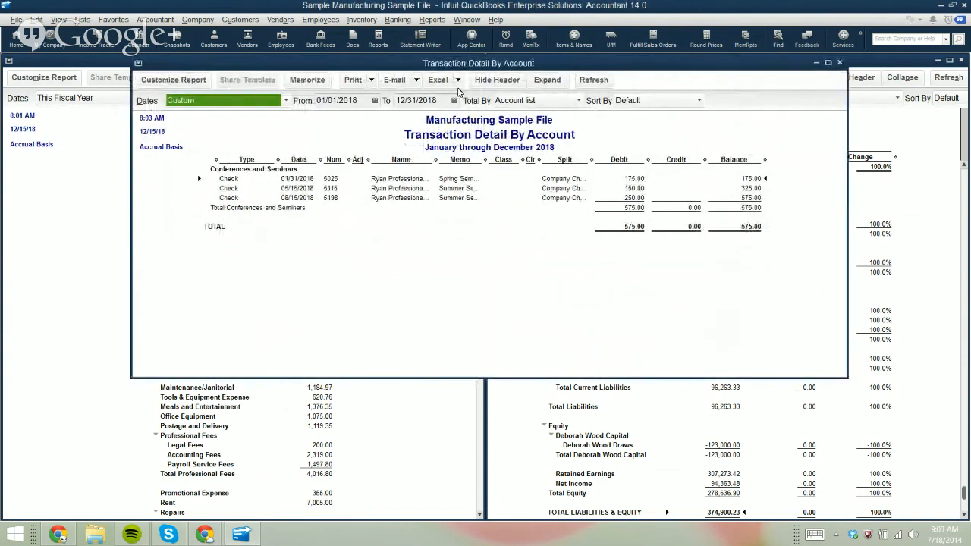
left_click_drag(439, 159, 566, 159)
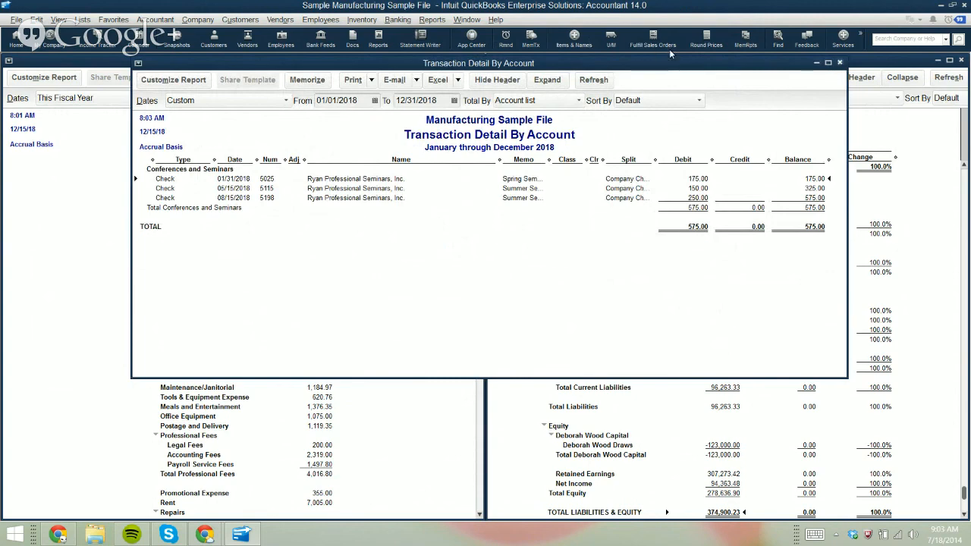
Step: Close the Conferences and Seminars detail without memorizing it, and return to the Profit & Loss expense accounts
key("Escape")
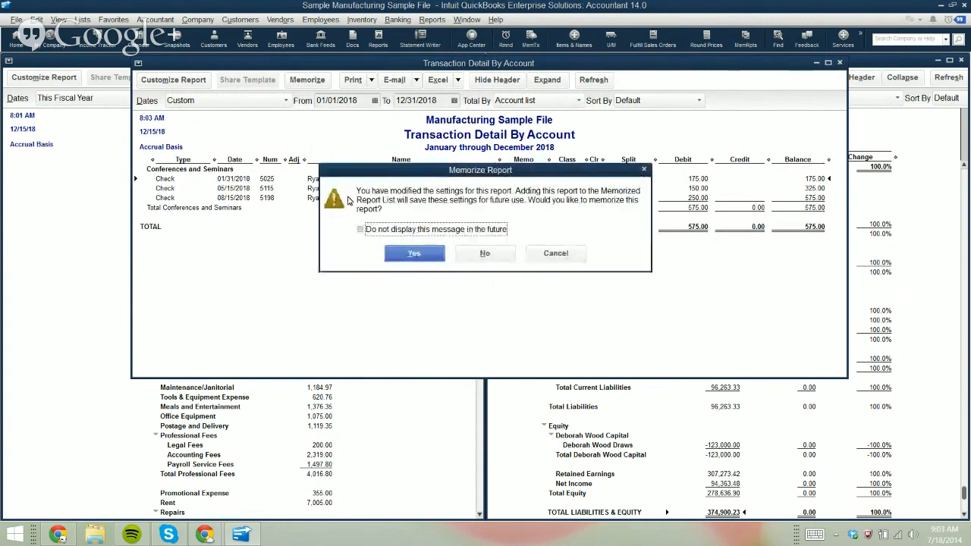
key("n")
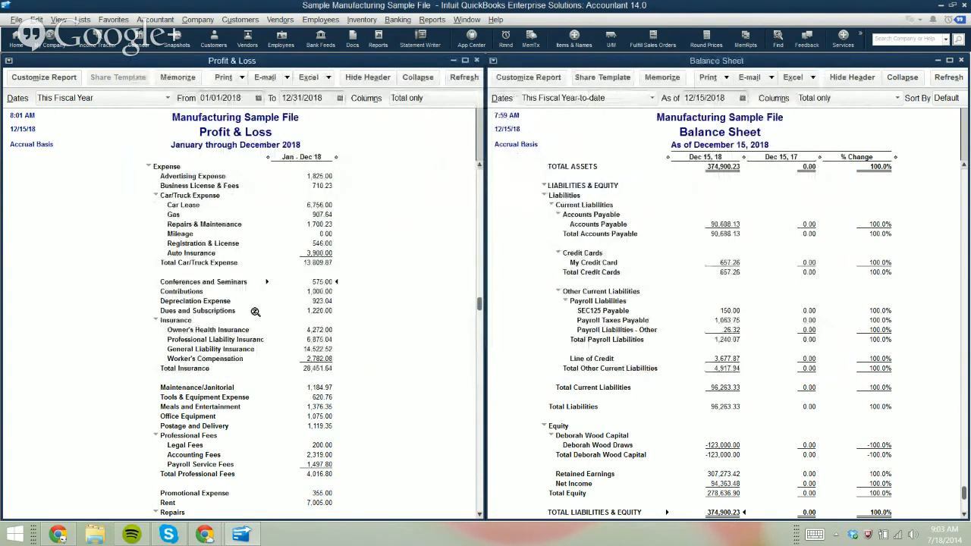
scroll(254, 311, "down", 3)
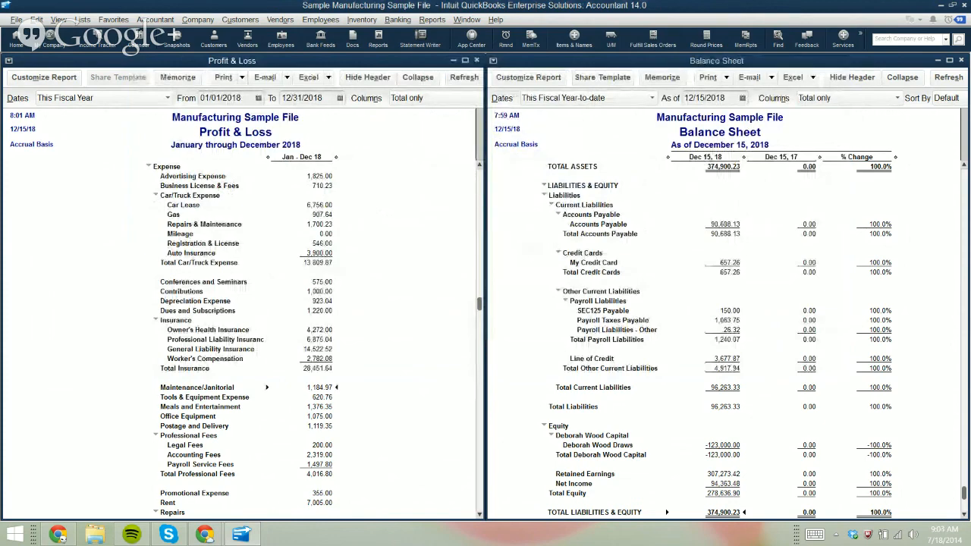